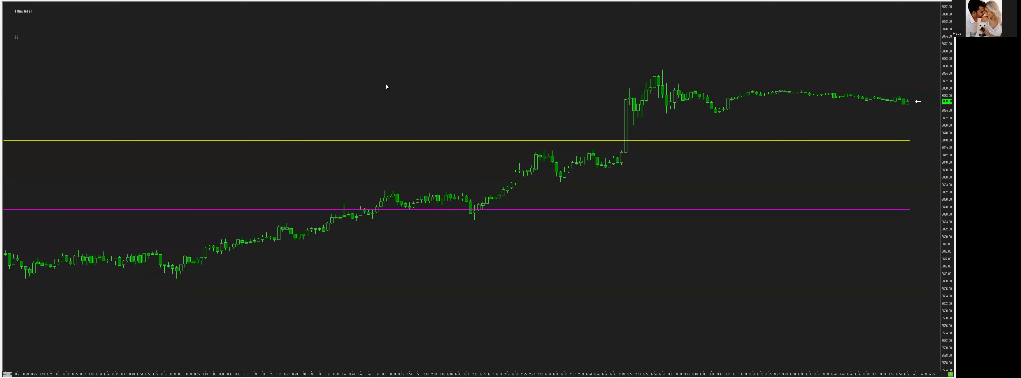
- Open the shortcut menu on the ES 1-minute price chart
{"action": "right_click", "coordinate": [403, 78]}
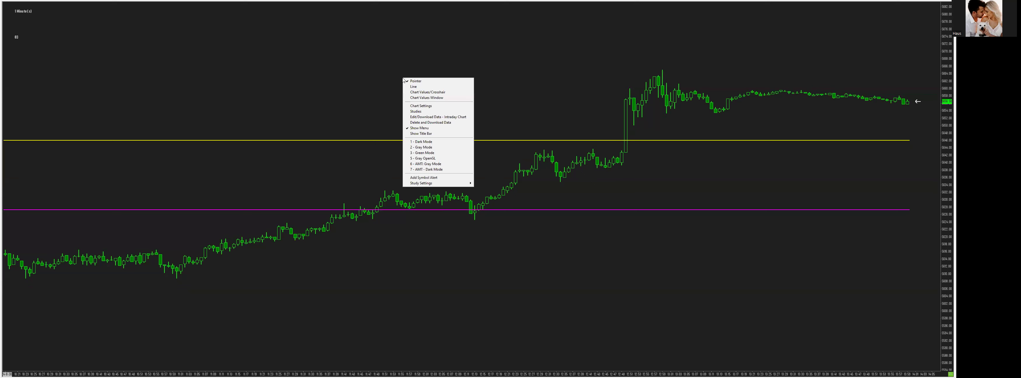
- Show the chart's study list and select AMT Multi-Mode Signal
{"action": "left_click", "coordinate": [413, 114]}
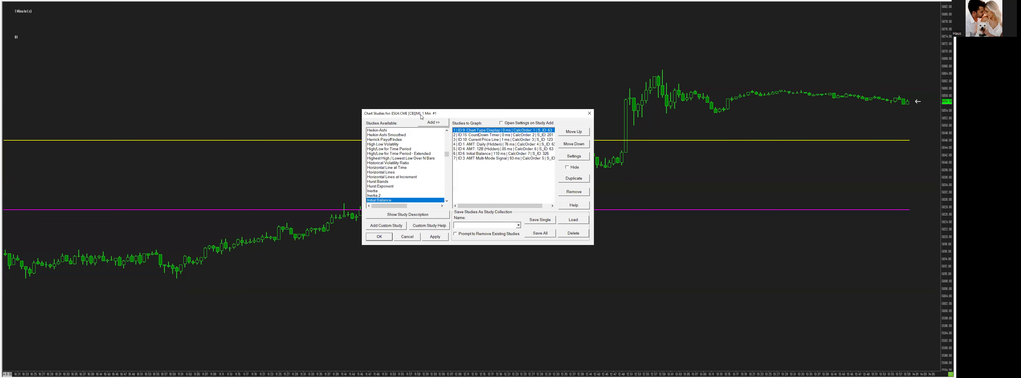
{"action": "left_click", "coordinate": [481, 158]}
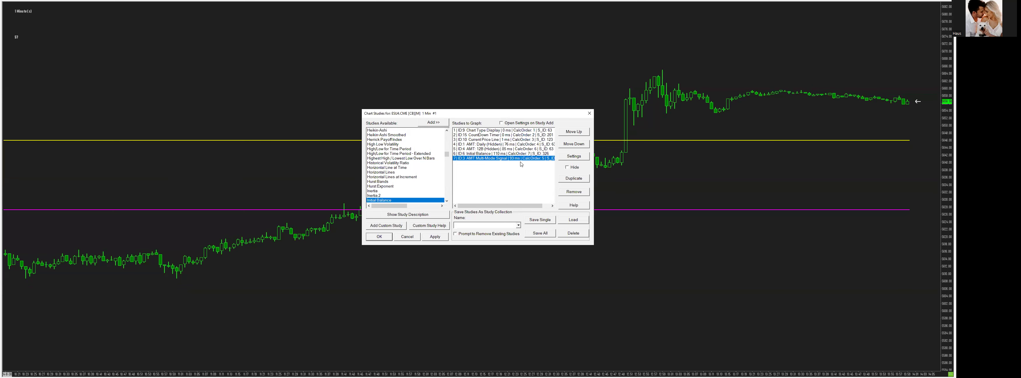
{"action": "left_click_drag", "start_coordinate": [495, 113], "coordinate": [416, 68]}
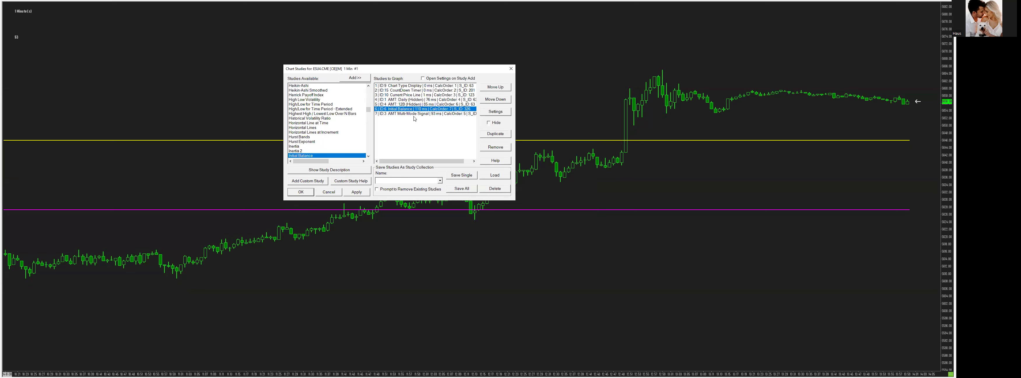
{"action": "left_click_drag", "start_coordinate": [399, 69], "coordinate": [398, 64]}
- Browse the custom study catalogue to Analytical Market Theory > AMT Multi-Mode Signal, then cancel without adding
{"action": "left_click", "coordinate": [321, 177]}
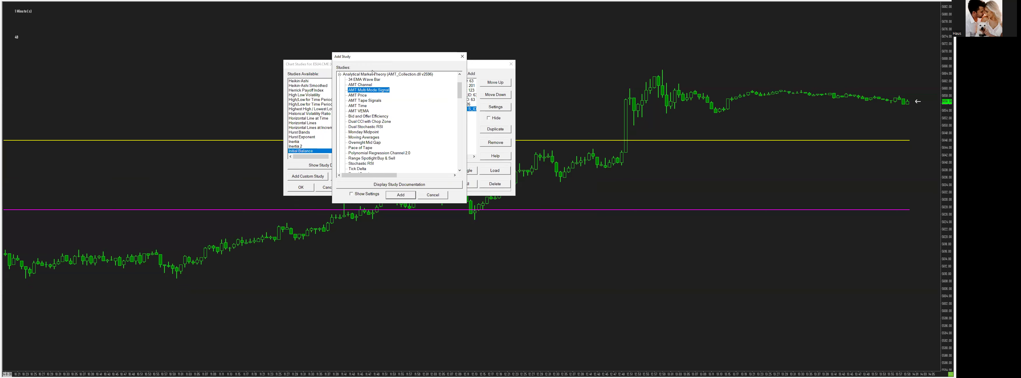
{"action": "left_click", "coordinate": [375, 74]}
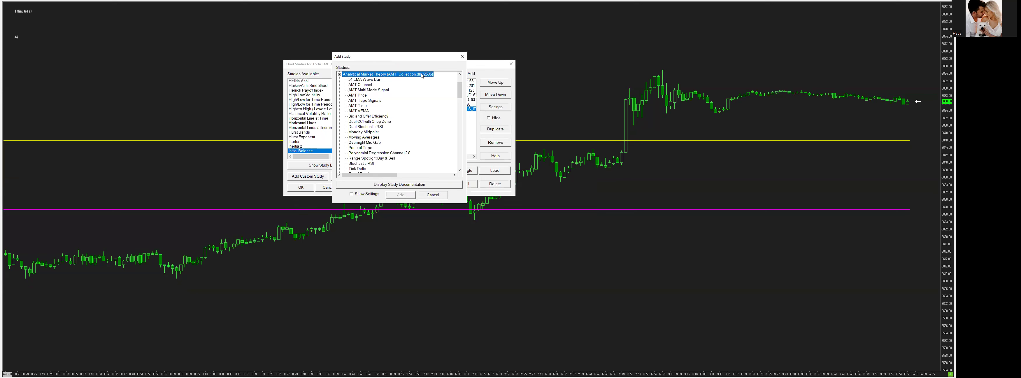
{"action": "left_click", "coordinate": [375, 90]}
{"action": "left_click", "coordinate": [433, 195]}
{"action": "left_click", "coordinate": [415, 109]}
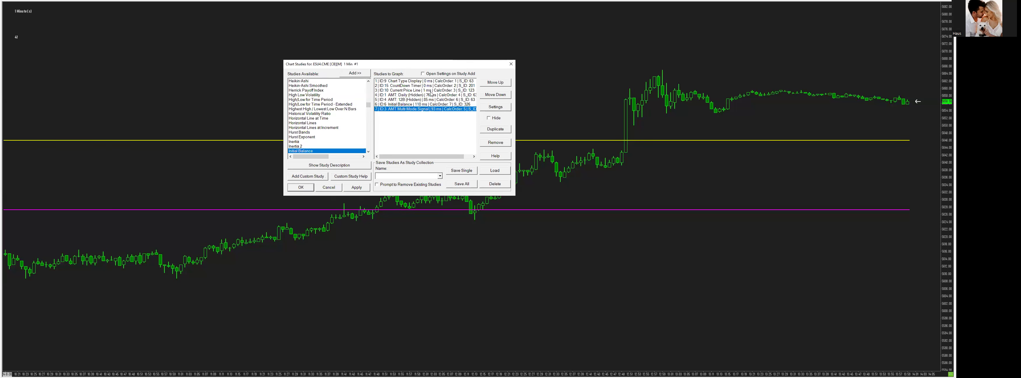
- Check the Initial Balance study's Start Time setting and confirm
{"action": "left_click_drag", "start_coordinate": [427, 64], "coordinate": [362, 47]}
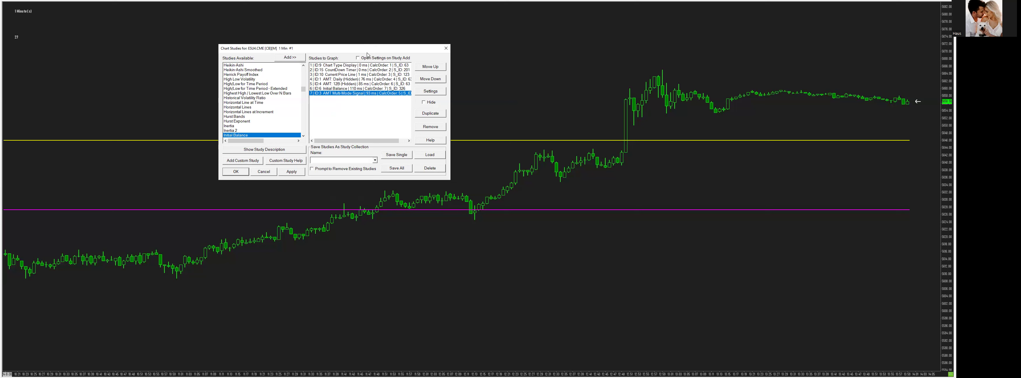
{"action": "left_click_drag", "start_coordinate": [410, 45], "coordinate": [451, 33]}
{"action": "key", "text": "Up"}
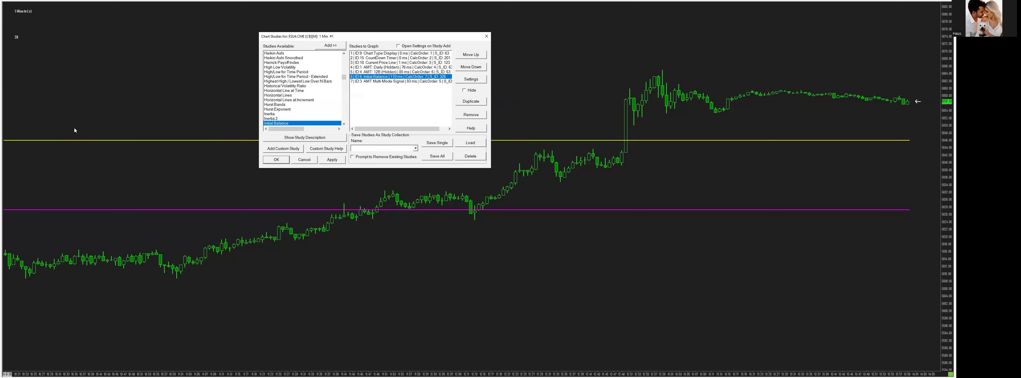
{"action": "left_click", "coordinate": [470, 80]}
{"action": "left_click", "coordinate": [445, 49]}
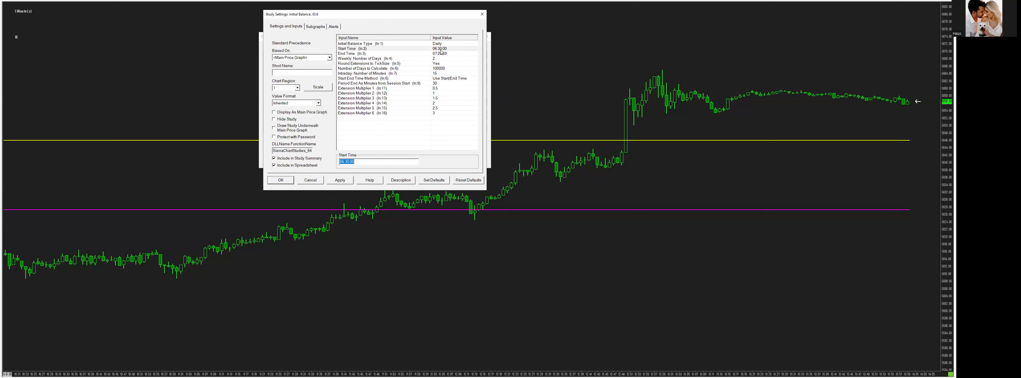
{"action": "key", "text": "Return"}
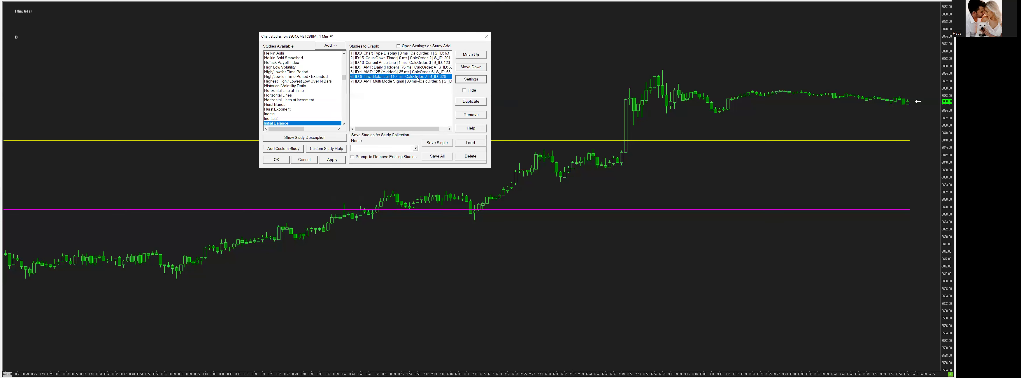
- Review the Initial Balance IB High, IB Low and IB Mid line subgraphs, then accept
{"action": "left_click", "coordinate": [471, 79]}
{"action": "left_click", "coordinate": [319, 27]}
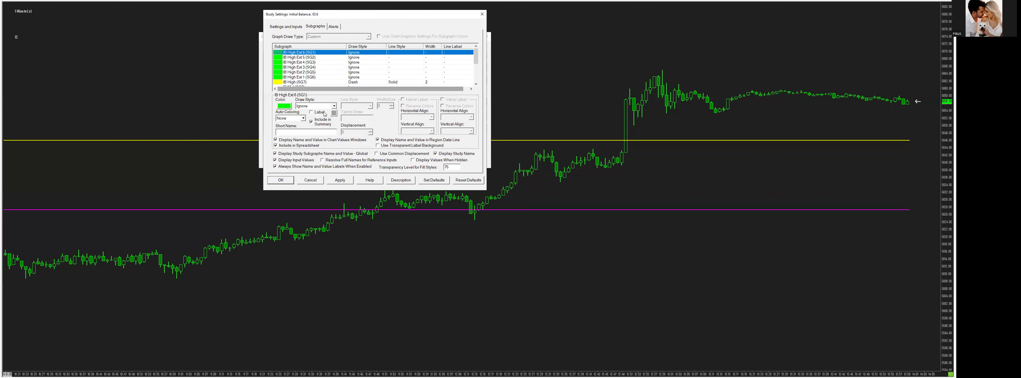
{"action": "scroll", "coordinate": [317, 67], "scroll_direction": "down", "scroll_amount": 1}
{"action": "left_click", "coordinate": [301, 62]}
{"action": "left_click", "coordinate": [301, 67]}
{"action": "left_click", "coordinate": [302, 76]}
{"action": "left_click", "coordinate": [302, 73]}
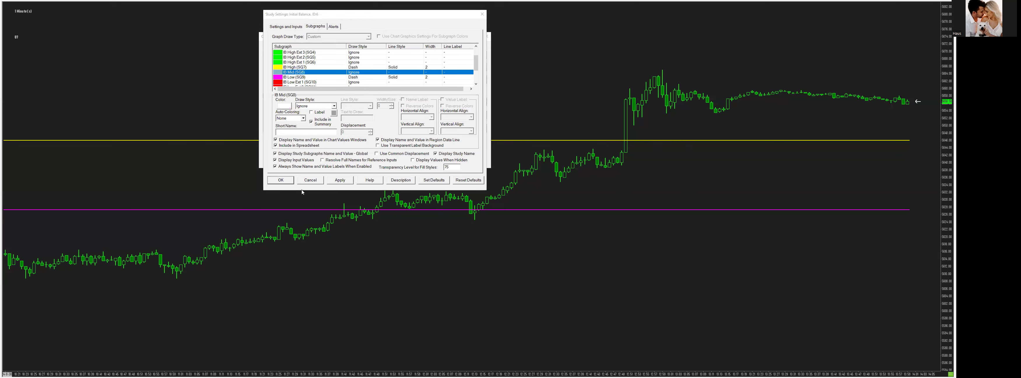
{"action": "left_click", "coordinate": [281, 180]}
- Close the study list and pan the chart back to the 5:30–9:50 morning bars
{"action": "left_click", "coordinate": [317, 160]}
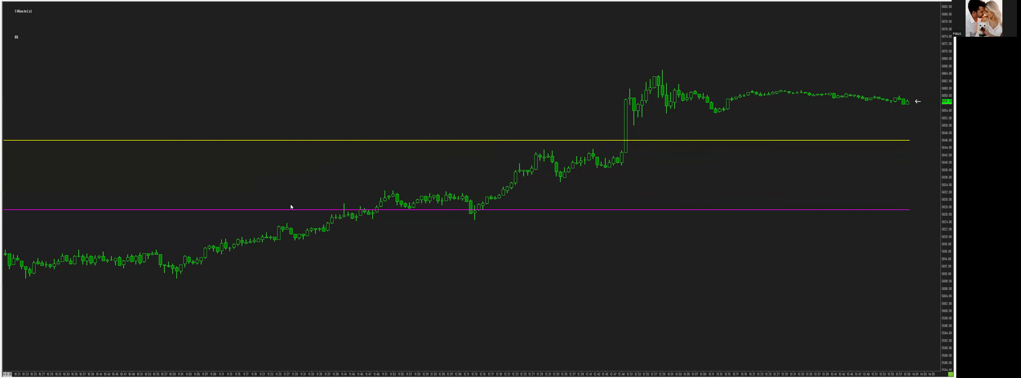
{"action": "left_click_drag", "start_coordinate": [290, 206], "coordinate": [813, 286]}
{"action": "left_click_drag", "start_coordinate": [271, 189], "coordinate": [425, 115]}
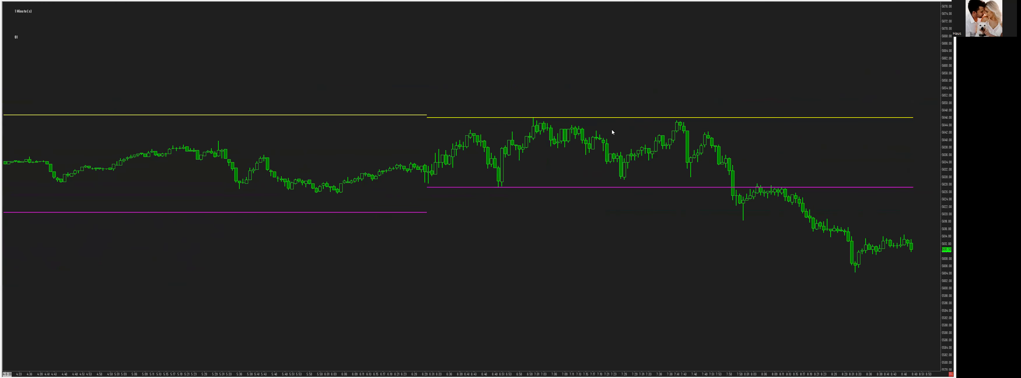
{"action": "left_click_drag", "start_coordinate": [641, 133], "coordinate": [283, 133]}
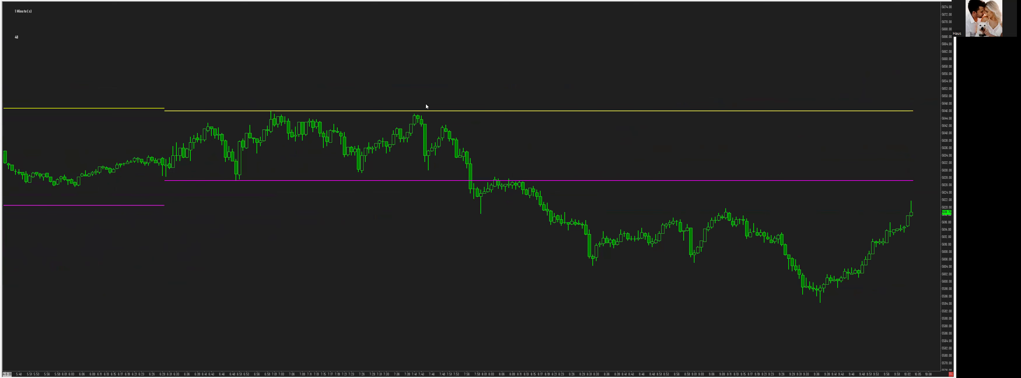
- Briefly open and cancel the Chart Studies list, then fine-tune the view on the yellow and purple IB lines
{"action": "key", "text": "F6"}
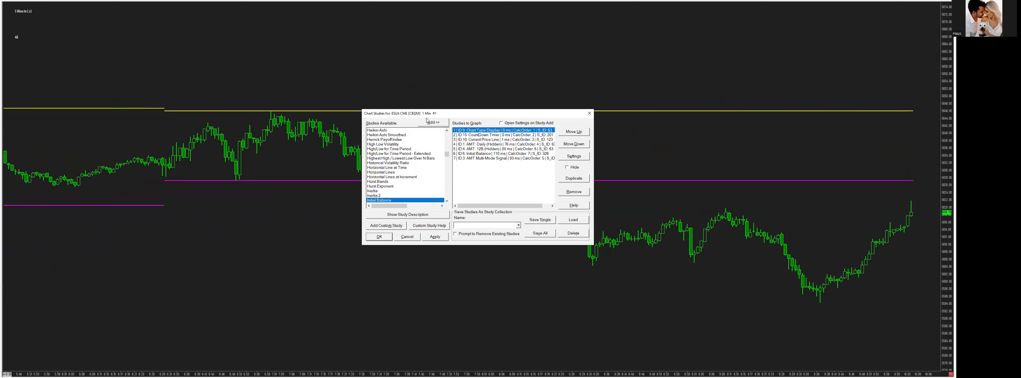
{"action": "left_click_drag", "start_coordinate": [425, 110], "coordinate": [357, 52]}
{"action": "left_click", "coordinate": [344, 179]}
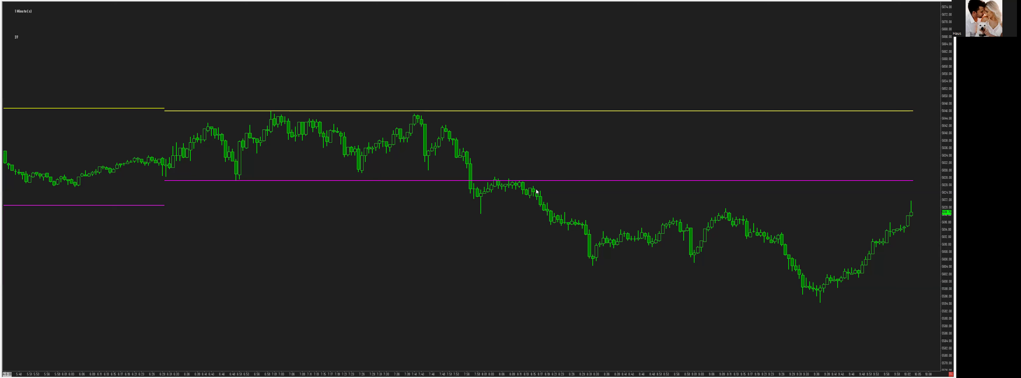
{"action": "left_click_drag", "start_coordinate": [495, 209], "coordinate": [492, 208]}
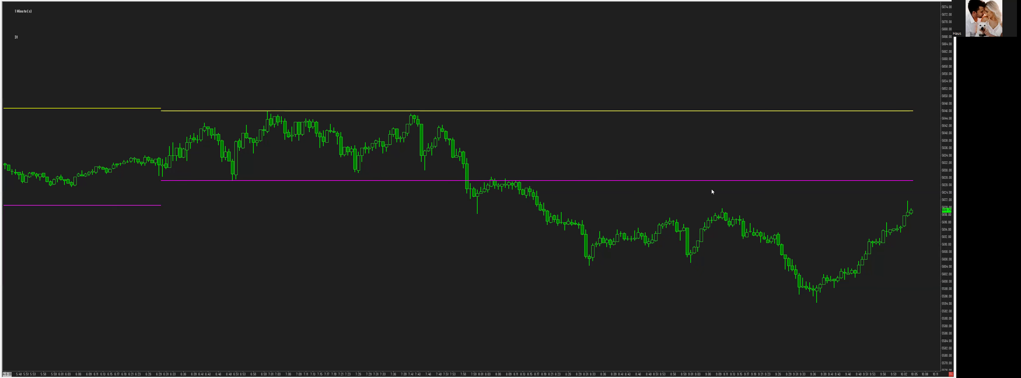
{"action": "left_click_drag", "start_coordinate": [695, 181], "coordinate": [578, 161]}
{"action": "left_click_drag", "start_coordinate": [501, 149], "coordinate": [512, 153]}
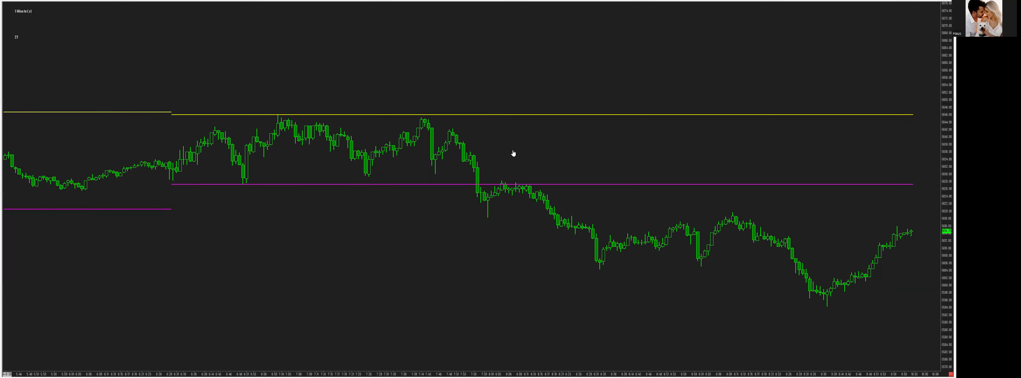
- Open the AMT Multi-Mode Signal study settings from the F6 study list, after glancing at its alert options
{"action": "key", "text": "F6"}
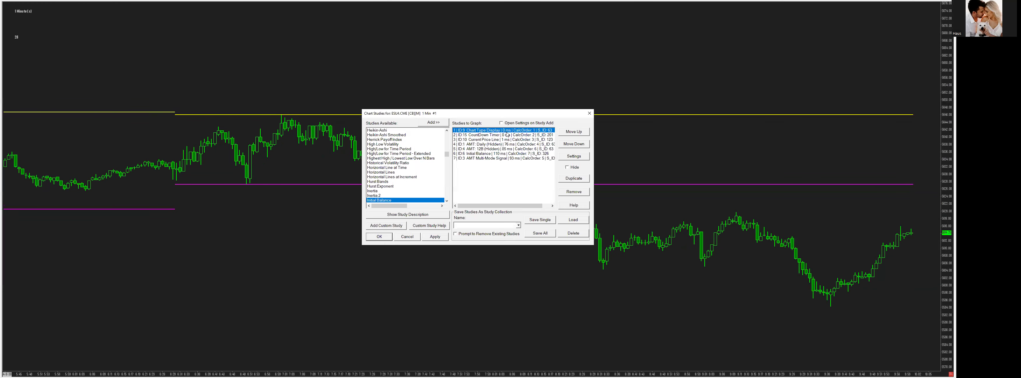
{"action": "left_click", "coordinate": [497, 158]}
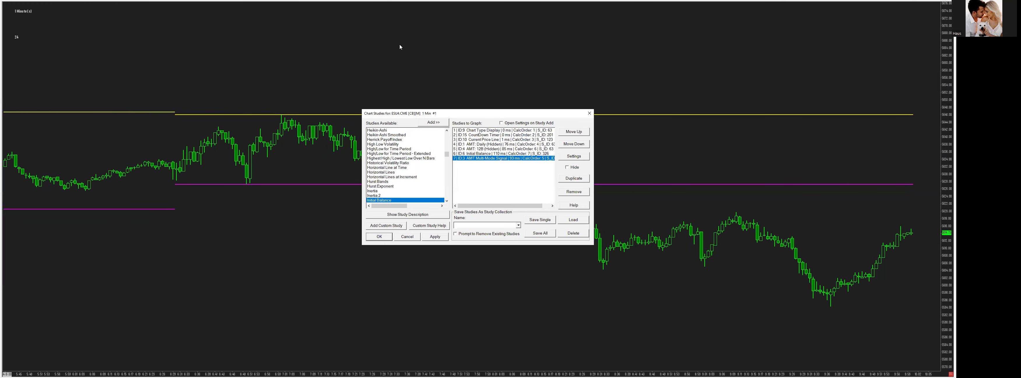
{"action": "left_click", "coordinate": [482, 87]}
{"action": "left_click", "coordinate": [344, 34]}
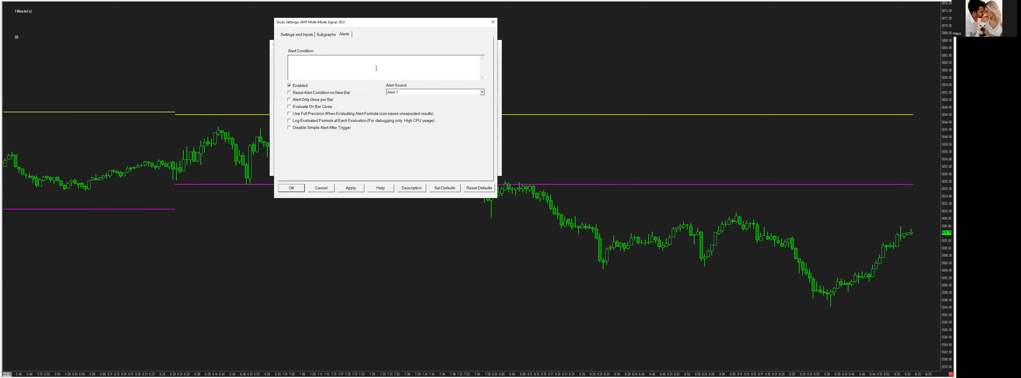
{"action": "left_click", "coordinate": [331, 188]}
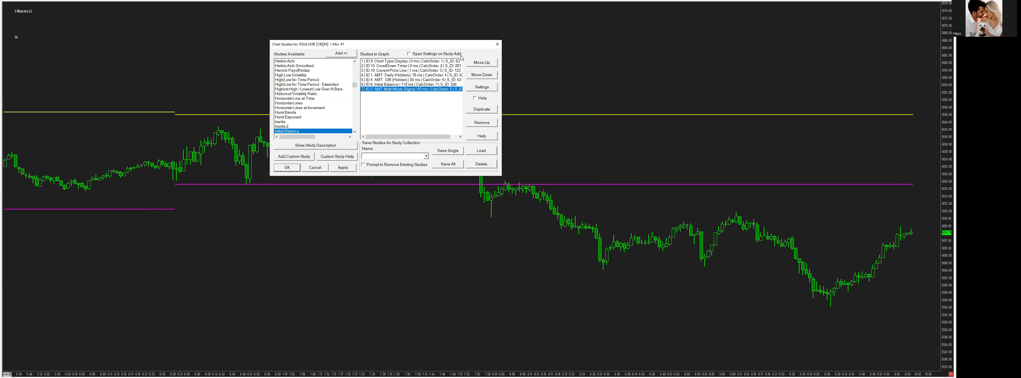
{"action": "left_click_drag", "start_coordinate": [436, 44], "coordinate": [342, 79]}
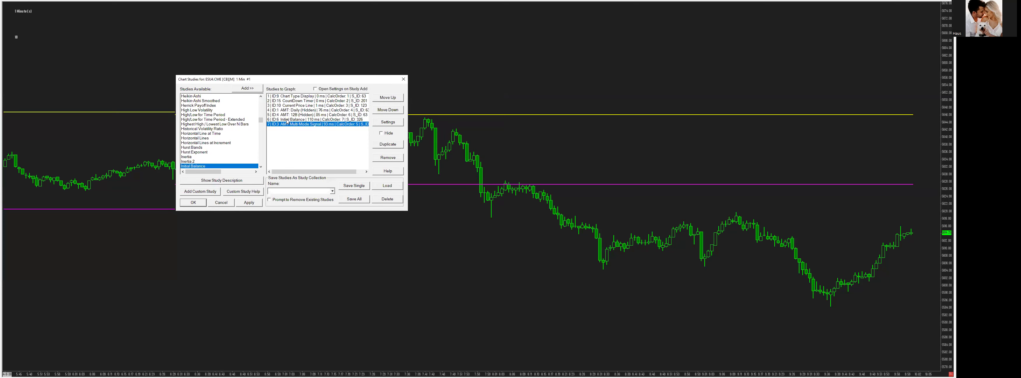
{"action": "left_click", "coordinate": [372, 123]}
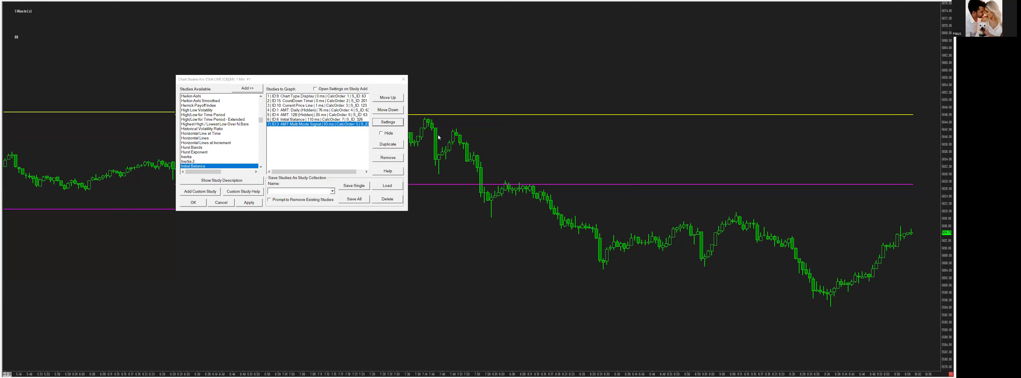
- On the study inputs, change the signal Mode from Reclaim to Breakout - Downside
{"action": "left_click", "coordinate": [203, 68]}
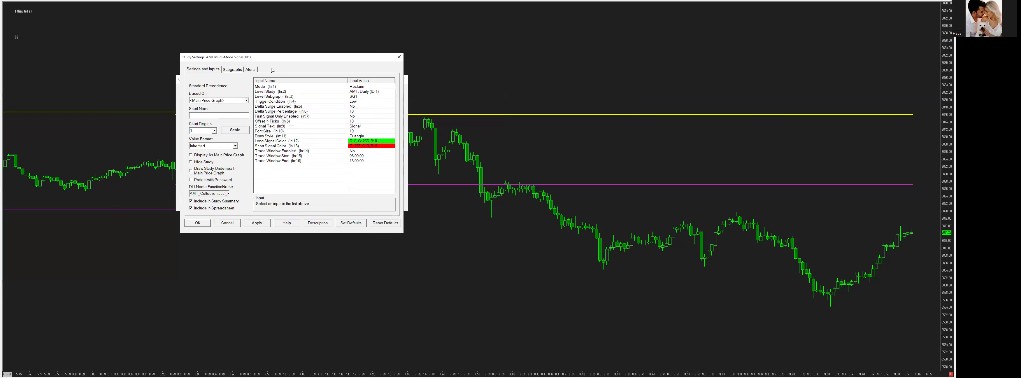
{"action": "left_click_drag", "start_coordinate": [253, 59], "coordinate": [272, 65]}
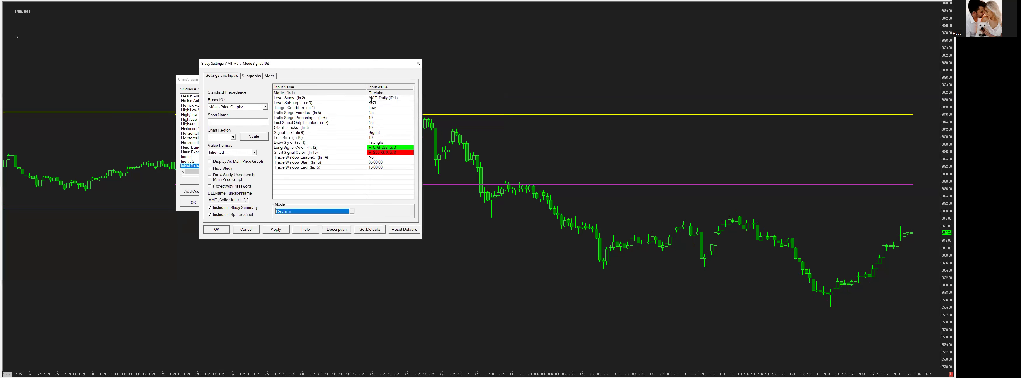
{"action": "left_click", "coordinate": [346, 211]}
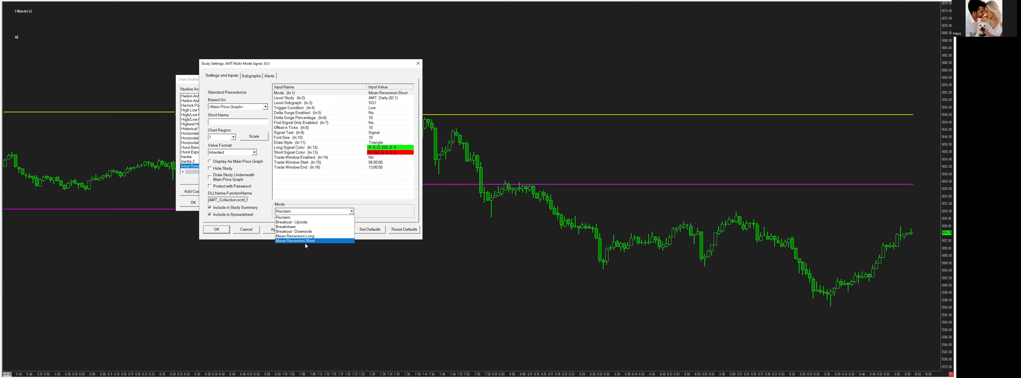
{"action": "left_click", "coordinate": [283, 217]}
{"action": "left_click", "coordinate": [296, 98]}
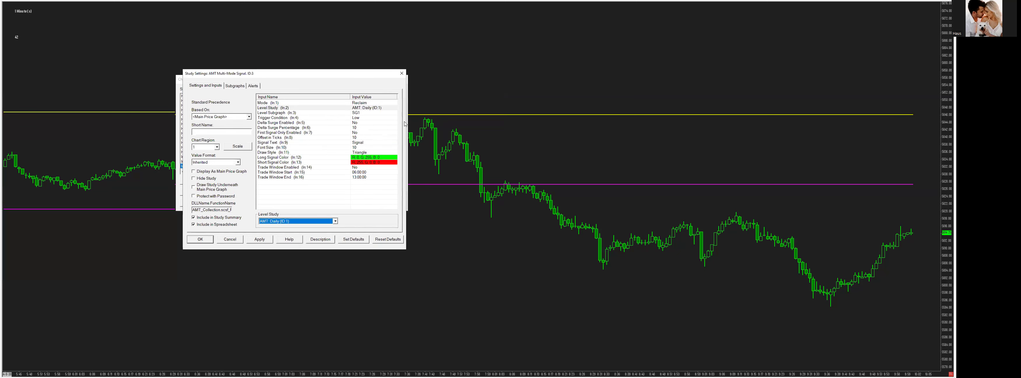
{"action": "left_click", "coordinate": [356, 103]}
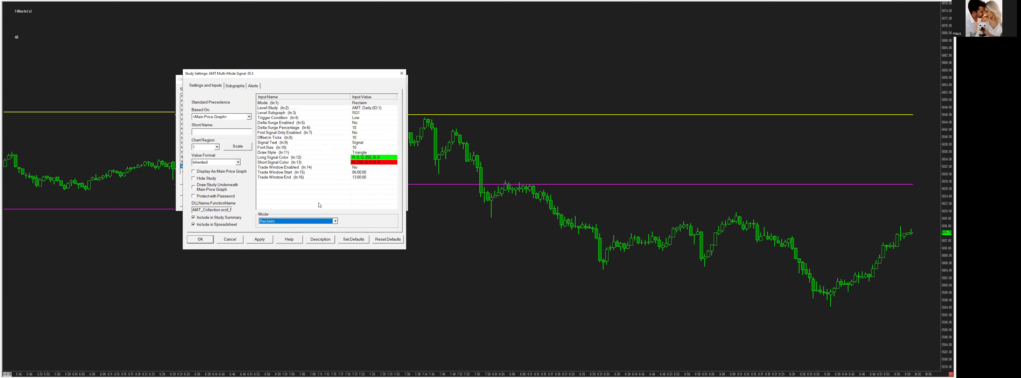
{"action": "left_click", "coordinate": [290, 221]}
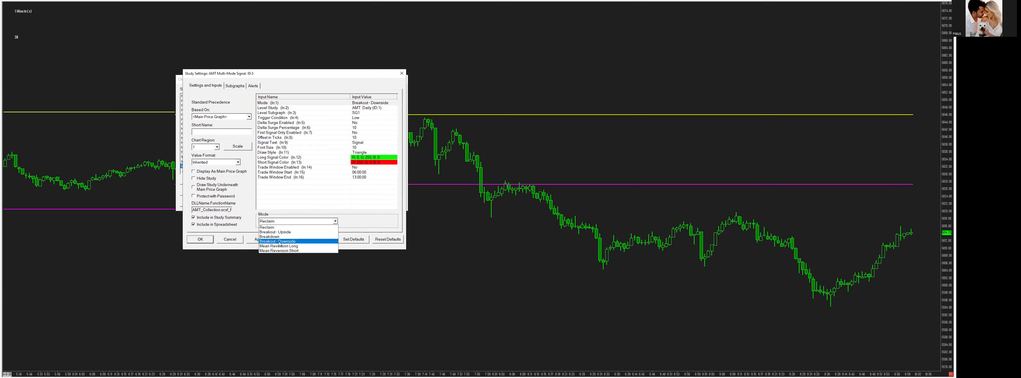
{"action": "left_click", "coordinate": [279, 241]}
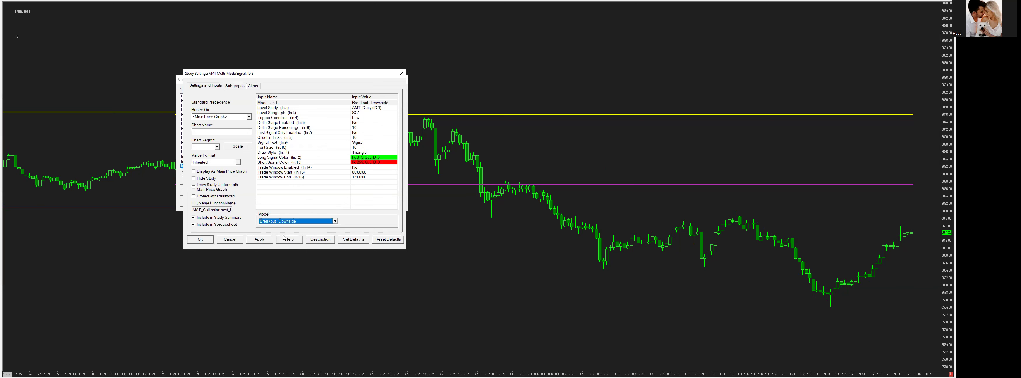
- Set the signal's Level Study to Initial Balance (ID:6) and inspect the Level Subgraph options
{"action": "left_click", "coordinate": [375, 108]}
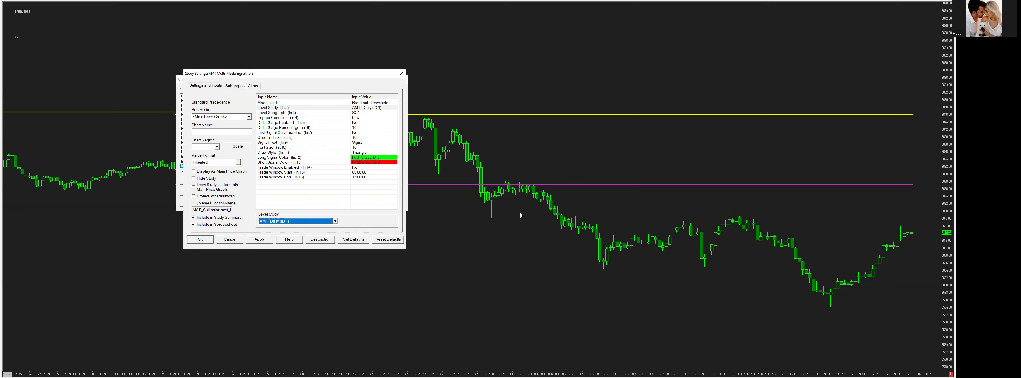
{"action": "left_click", "coordinate": [313, 224]}
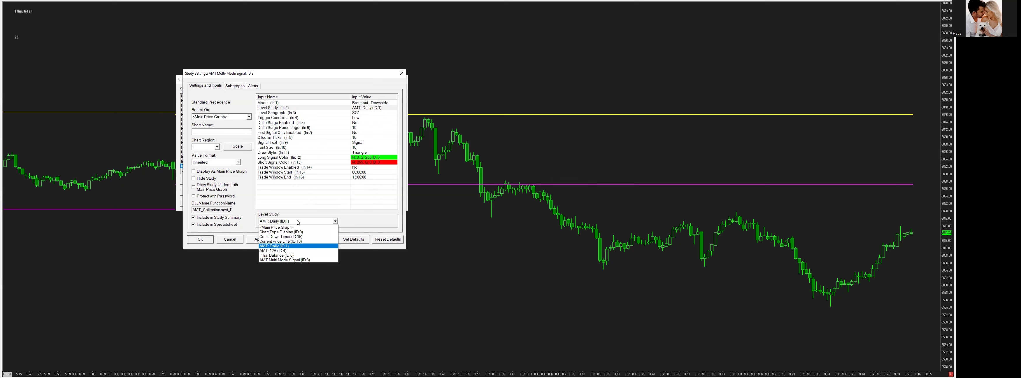
{"action": "left_click", "coordinate": [283, 256]}
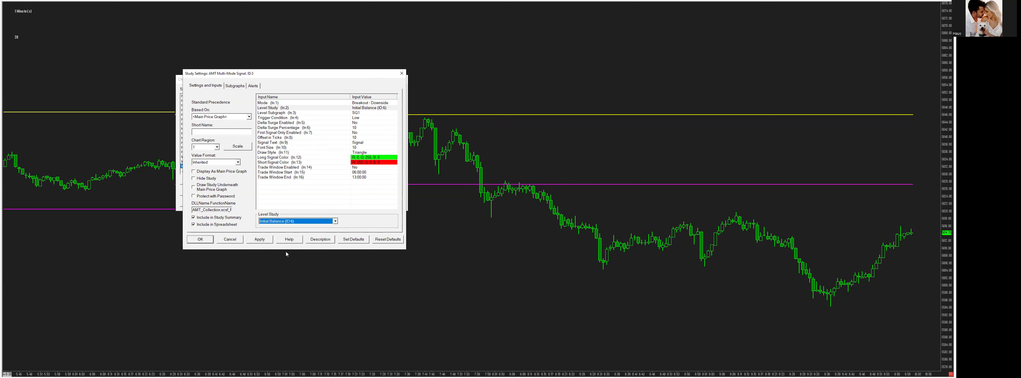
{"action": "left_click", "coordinate": [357, 113]}
{"action": "left_click", "coordinate": [362, 113]}
{"action": "left_click", "coordinate": [365, 116]}
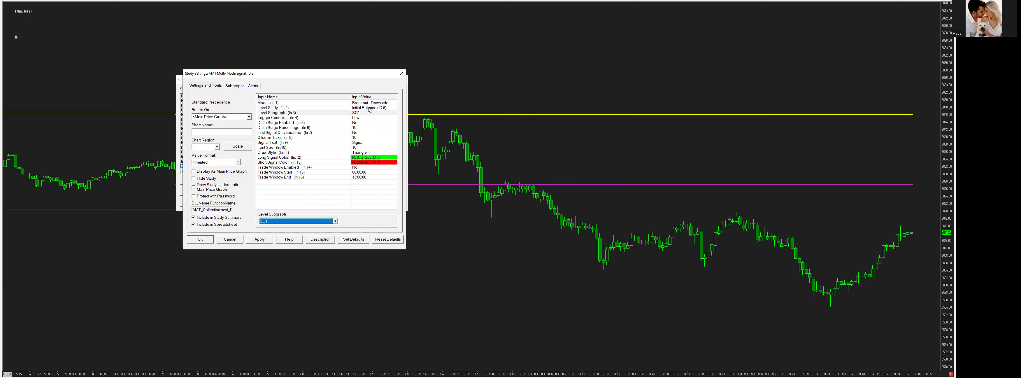
- Reconfirm Initial Balance as level with subgraph SG1, cancel the settings, and select Initial Balance in the study list
{"action": "left_click", "coordinate": [363, 108]}
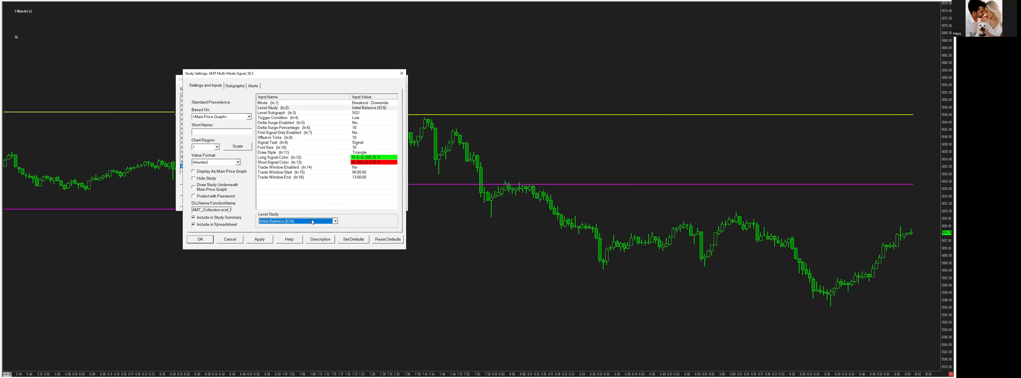
{"action": "left_click", "coordinate": [310, 224]}
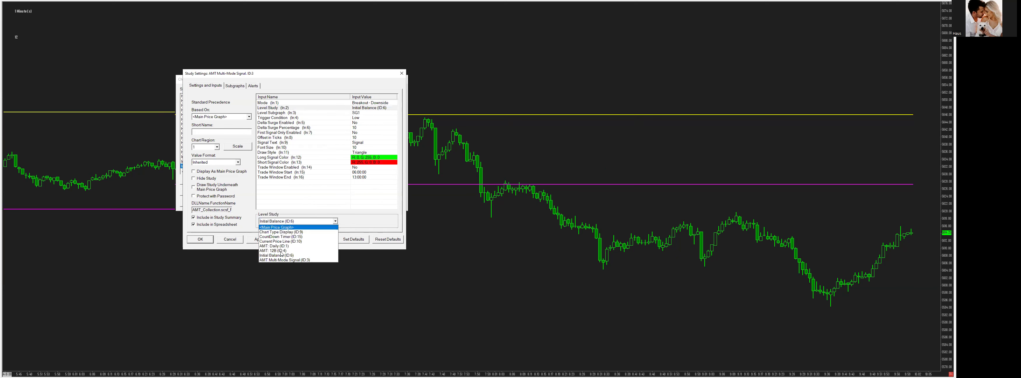
{"action": "left_click", "coordinate": [292, 255]}
{"action": "left_click", "coordinate": [289, 113]}
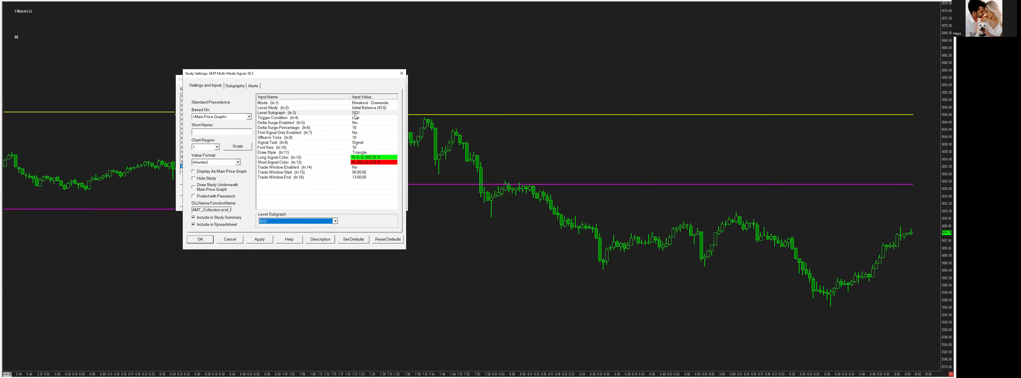
{"action": "left_click", "coordinate": [285, 221]}
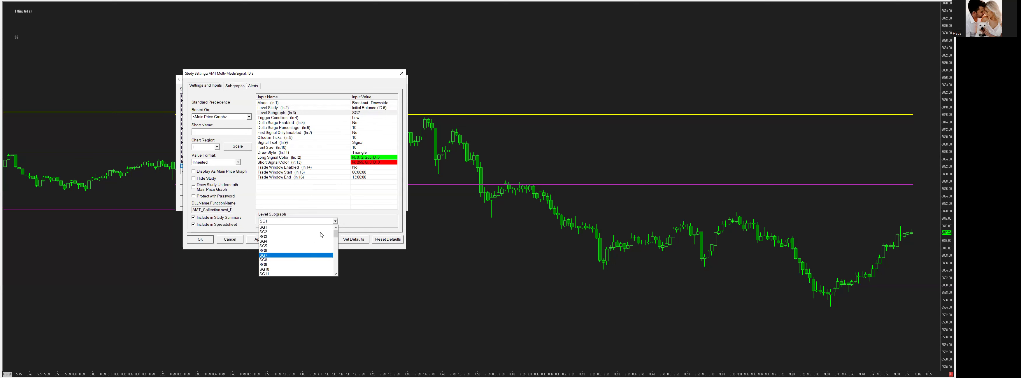
{"action": "left_click", "coordinate": [345, 179]}
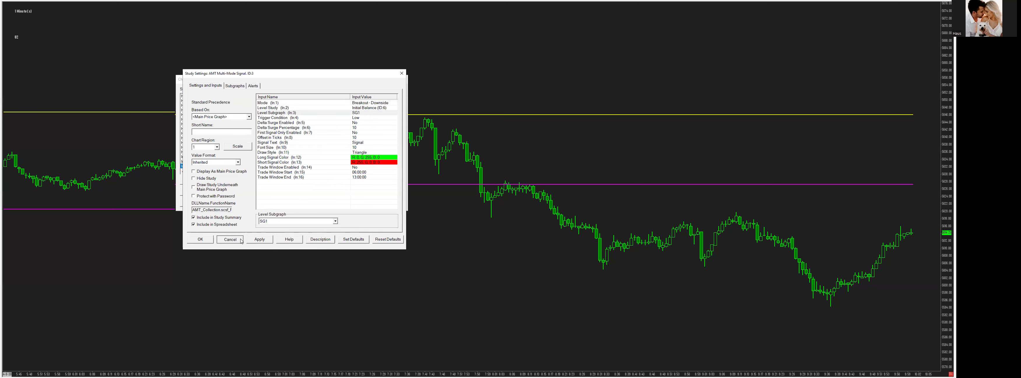
{"action": "left_click", "coordinate": [200, 238]}
{"action": "left_click", "coordinate": [298, 119]}
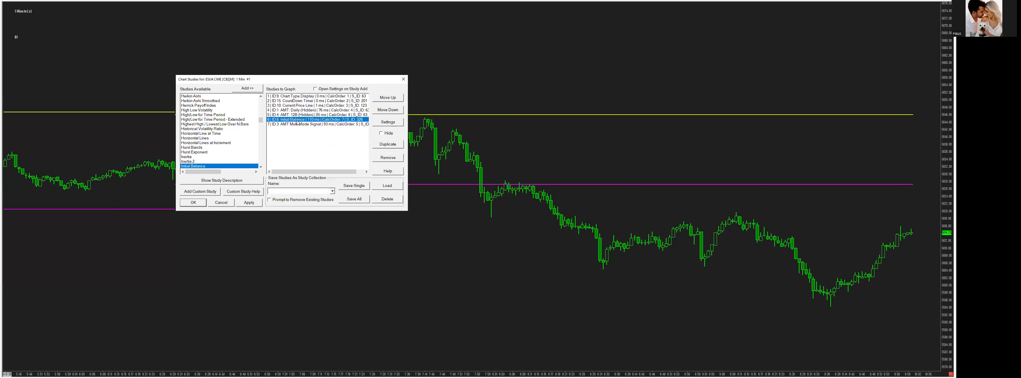
{"action": "left_click", "coordinate": [395, 123]}
{"action": "left_click", "coordinate": [232, 70]}
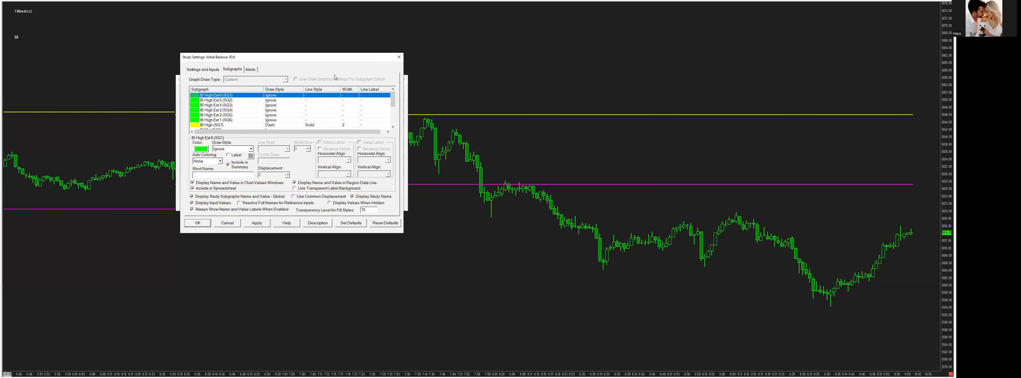
{"action": "scroll", "coordinate": [240, 101], "scroll_direction": "down", "scroll_amount": 2}
{"action": "left_click", "coordinate": [208, 105]}
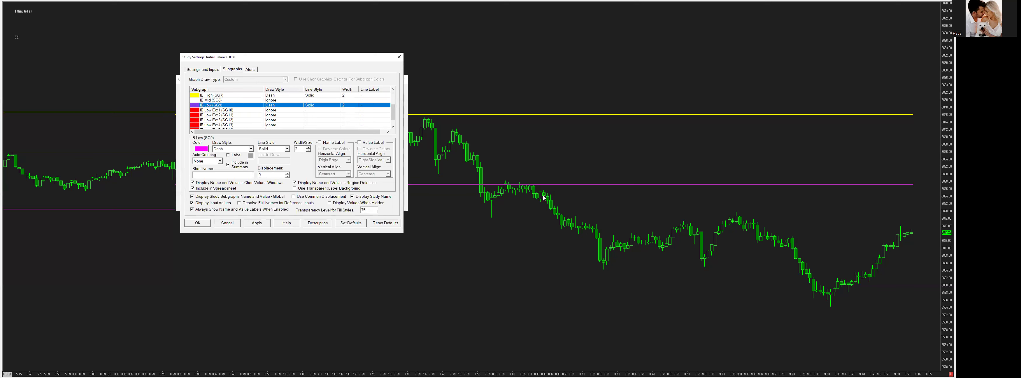
{"action": "left_click", "coordinate": [228, 224]}
- In AMT Multi-Mode Signal settings, set Level Study to Initial Balance (ID:6) and Level Subgraph to SG9 (IB Low)
{"action": "left_click", "coordinate": [308, 125]}
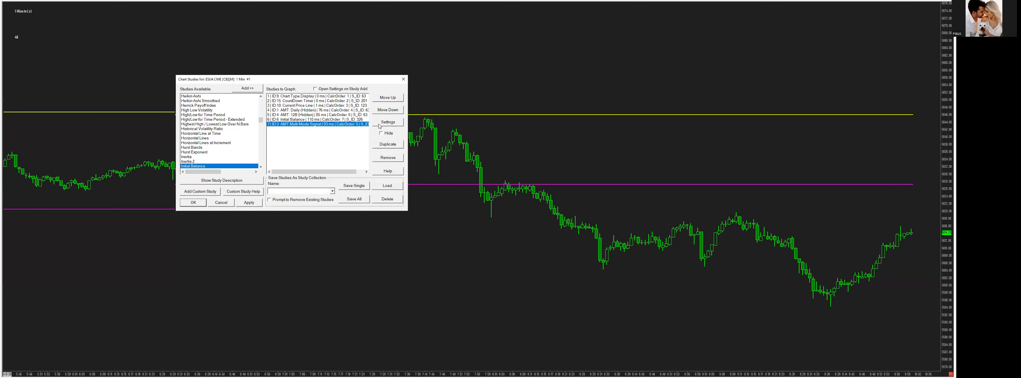
{"action": "left_click", "coordinate": [387, 122]}
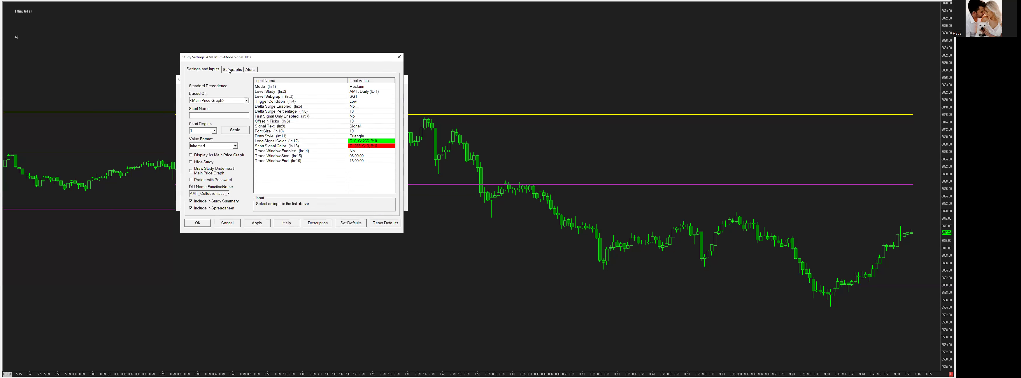
{"action": "left_click", "coordinate": [356, 95]}
{"action": "left_click", "coordinate": [294, 205]}
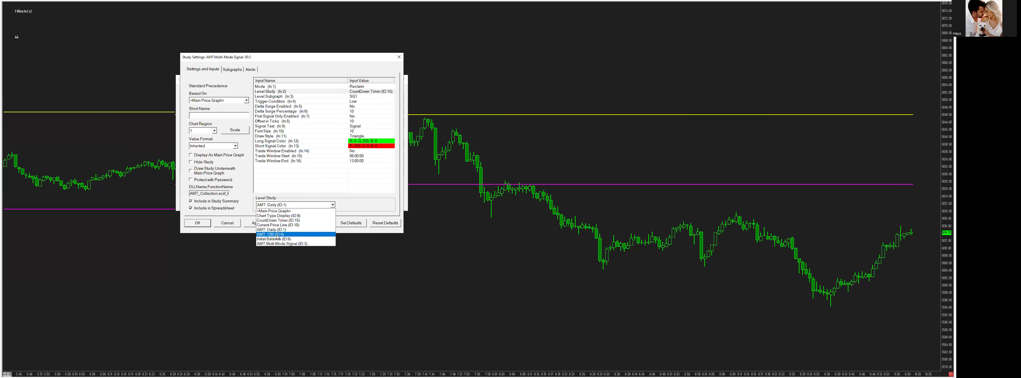
{"action": "left_click", "coordinate": [277, 239]}
{"action": "left_click", "coordinate": [356, 96]}
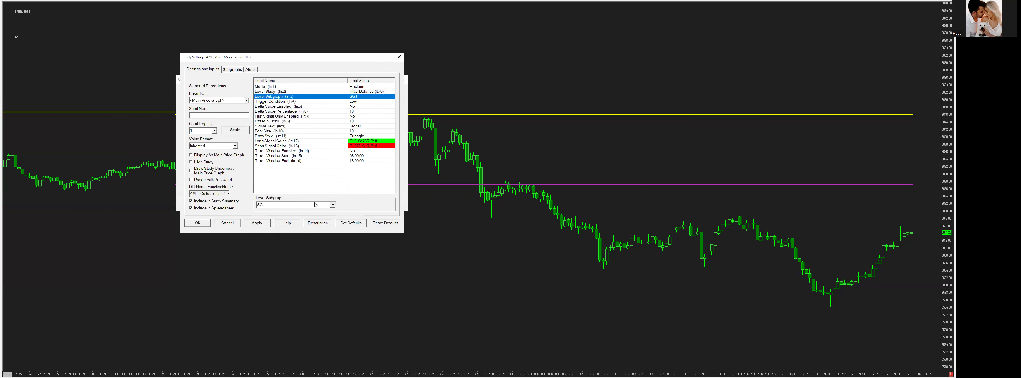
{"action": "left_click", "coordinate": [294, 204]}
{"action": "left_click", "coordinate": [261, 248]}
- Change the Trigger Condition from Low to Last Price
{"action": "left_click", "coordinate": [356, 101]}
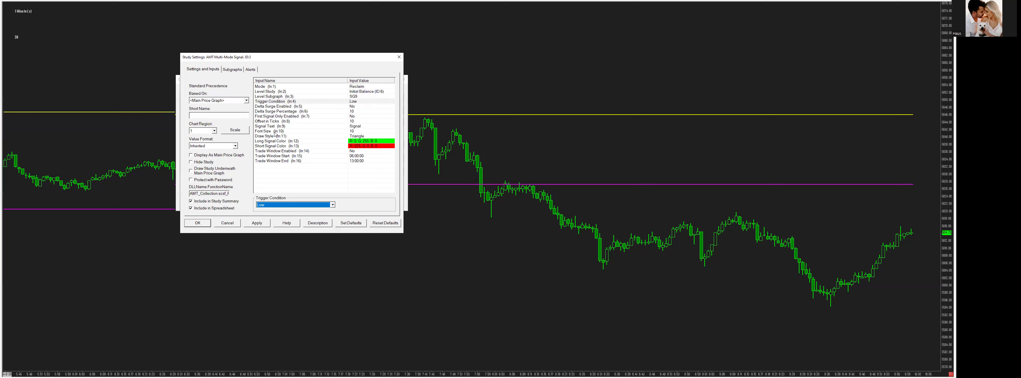
{"action": "left_click", "coordinate": [286, 204]}
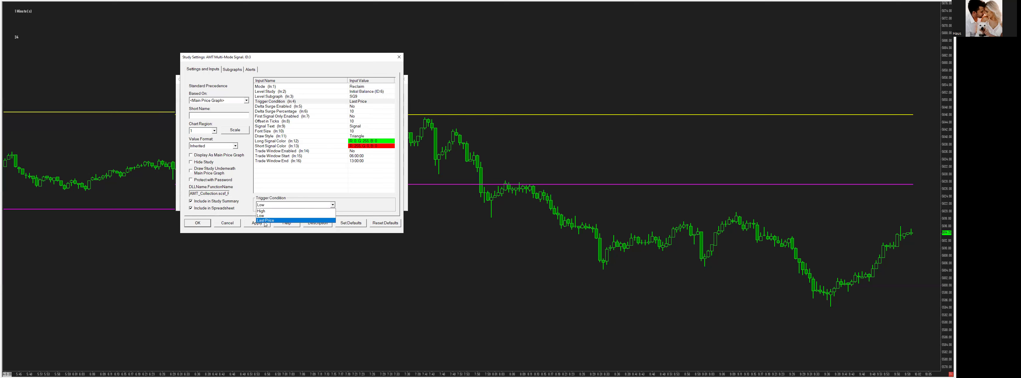
{"action": "left_click", "coordinate": [293, 215]}
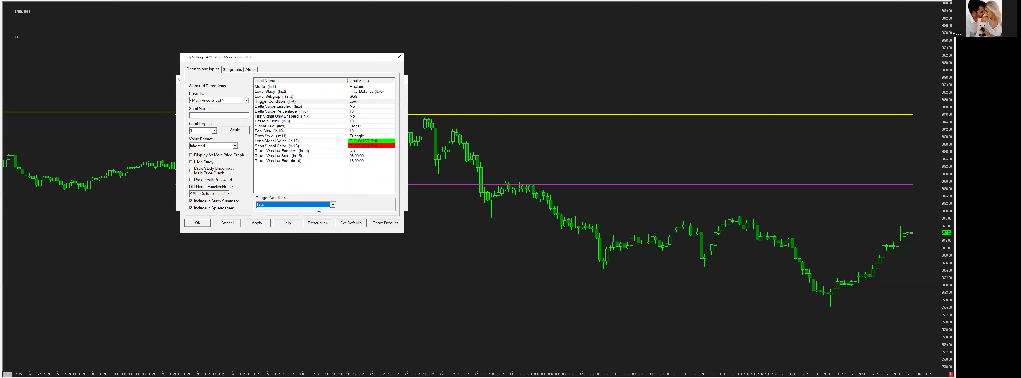
{"action": "left_click", "coordinate": [319, 206]}
{"action": "left_click", "coordinate": [301, 220]}
- Choose Breakout - Downside for Mode, then bring up the Trigger Condition choices
{"action": "left_click", "coordinate": [356, 86]}
{"action": "left_click", "coordinate": [291, 204]}
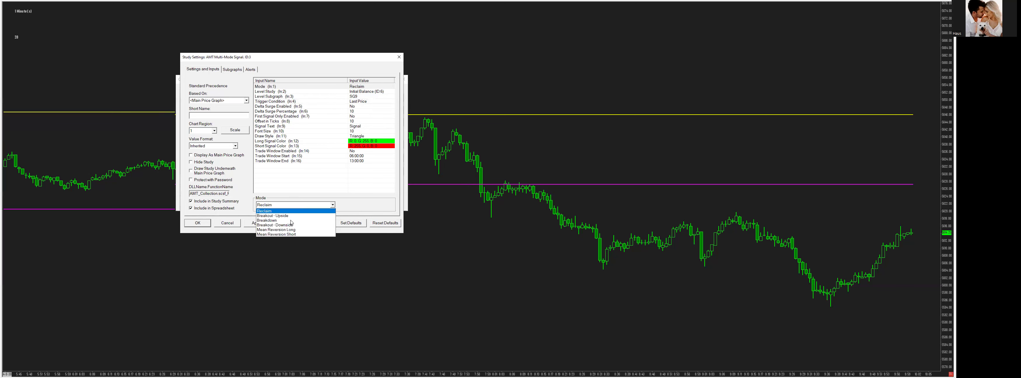
{"action": "left_click", "coordinate": [272, 225]}
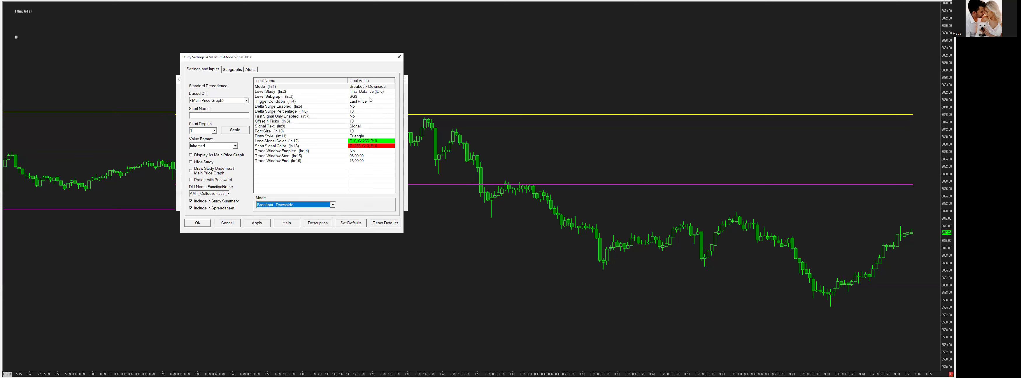
{"action": "left_click", "coordinate": [356, 86]}
{"action": "left_click", "coordinate": [296, 205]}
{"action": "left_click_drag", "start_coordinate": [305, 59], "coordinate": [300, 60]}
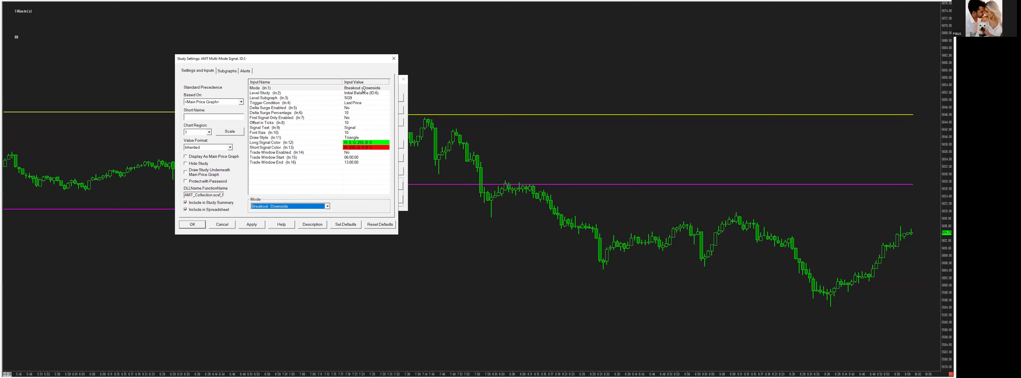
{"action": "left_click", "coordinate": [356, 102]}
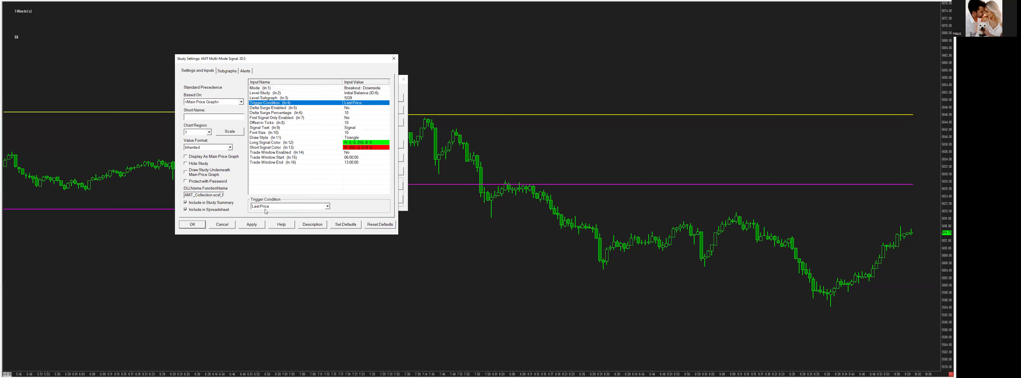
{"action": "left_click", "coordinate": [288, 206]}
- Set Trigger Condition back to Low and confirm Delta Surge stays disabled at 10 percent
{"action": "left_click", "coordinate": [265, 217]}
{"action": "left_click", "coordinate": [320, 107]}
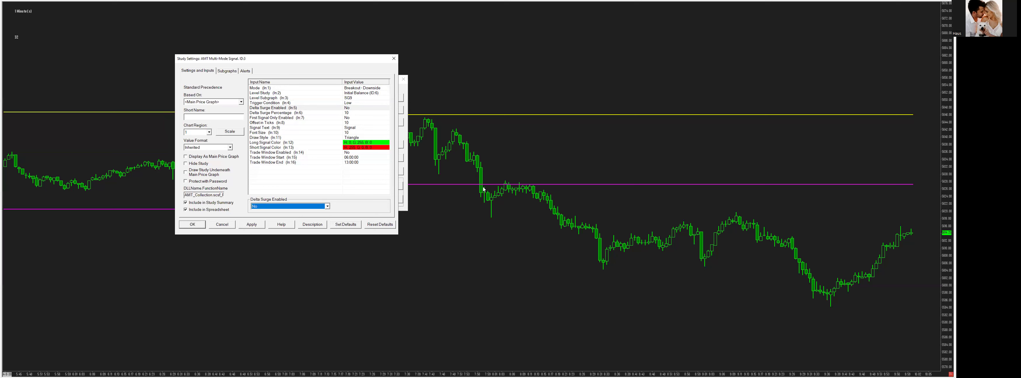
{"action": "left_click", "coordinate": [347, 113]}
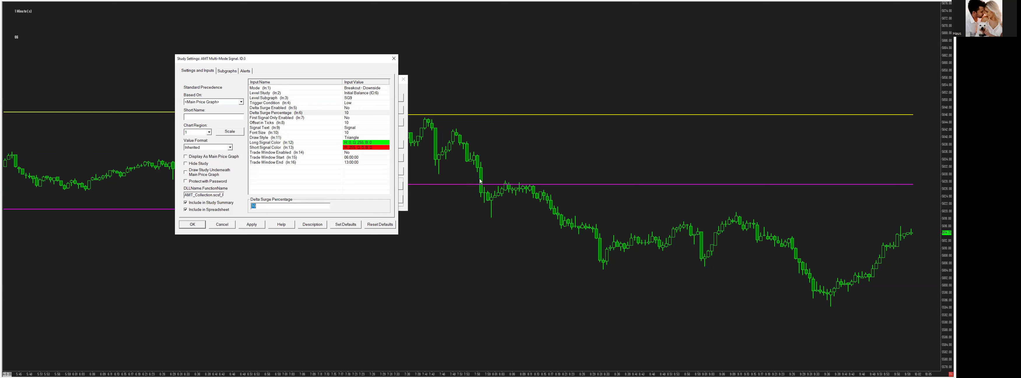
{"action": "left_click", "coordinate": [345, 114]}
{"action": "left_click", "coordinate": [274, 110]}
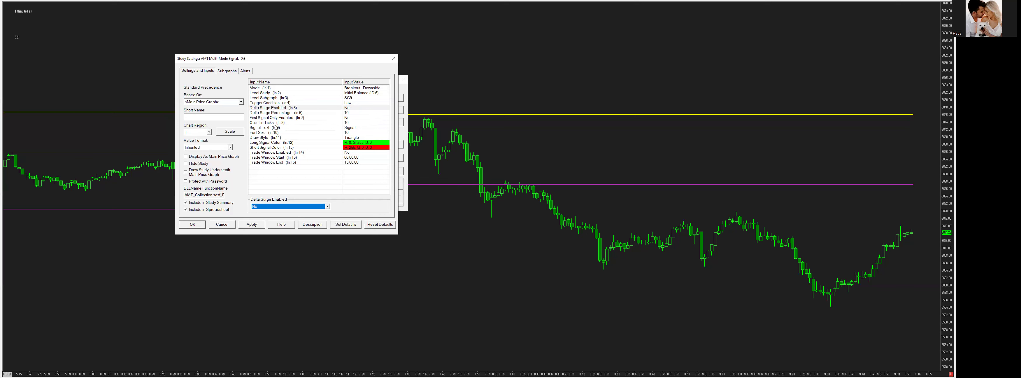
- Set First Signal Only Enabled to Yes
{"action": "left_click", "coordinate": [345, 118]}
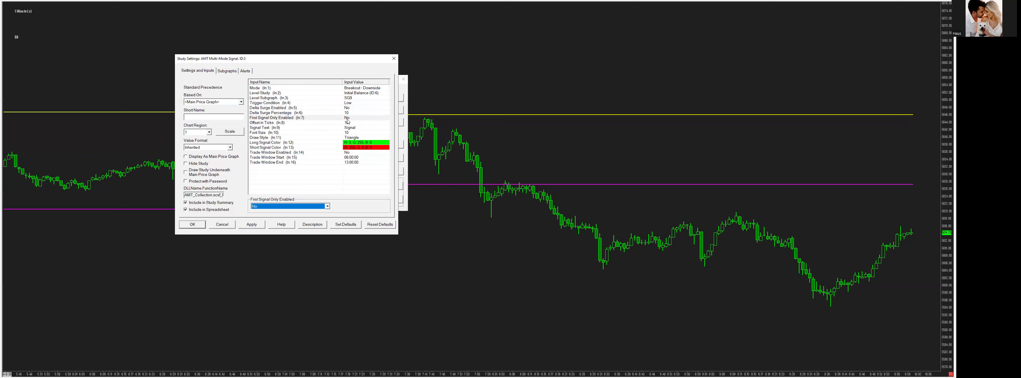
{"action": "left_click", "coordinate": [286, 206]}
{"action": "left_click", "coordinate": [293, 217]}
- Review the signal's Offset in Ticks and Signal Text inputs and keep Triangle as the draw style
{"action": "left_click", "coordinate": [352, 123]}
{"action": "left_click", "coordinate": [351, 127]}
{"action": "key", "text": "Tab"}
{"action": "left_click", "coordinate": [358, 137]}
{"action": "key", "text": "Tab"}
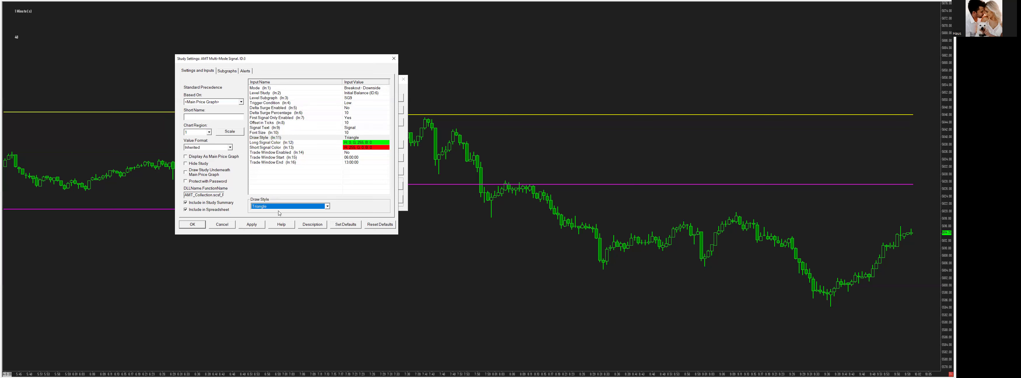
{"action": "left_click", "coordinate": [277, 207]}
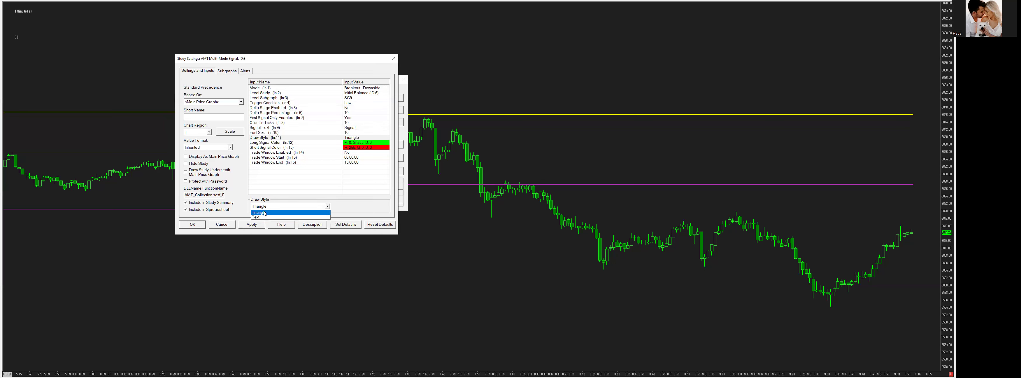
{"action": "left_click", "coordinate": [265, 213]}
- Set the Long Signal Color to cyan
{"action": "left_click", "coordinate": [262, 142]}
{"action": "key", "text": "Tab"}
{"action": "key", "text": "space"}
{"action": "left_click", "coordinate": [257, 121]}
{"action": "left_click", "coordinate": [233, 186]}
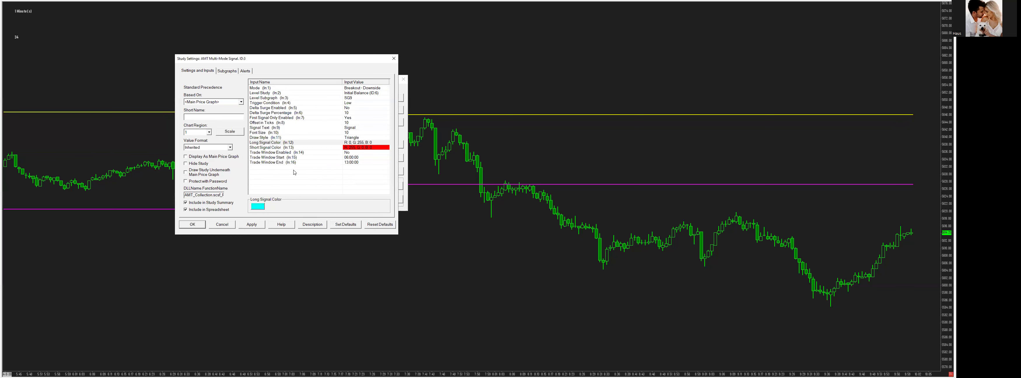
{"action": "left_click", "coordinate": [351, 147]}
- Check the Font Size and Draw Style inputs, then view Subgraphs showing Signal (SG1) as Triangle Up
{"action": "left_click", "coordinate": [358, 138]}
{"action": "left_click", "coordinate": [358, 134]}
{"action": "left_click", "coordinate": [358, 137]}
{"action": "key", "text": "Tab"}
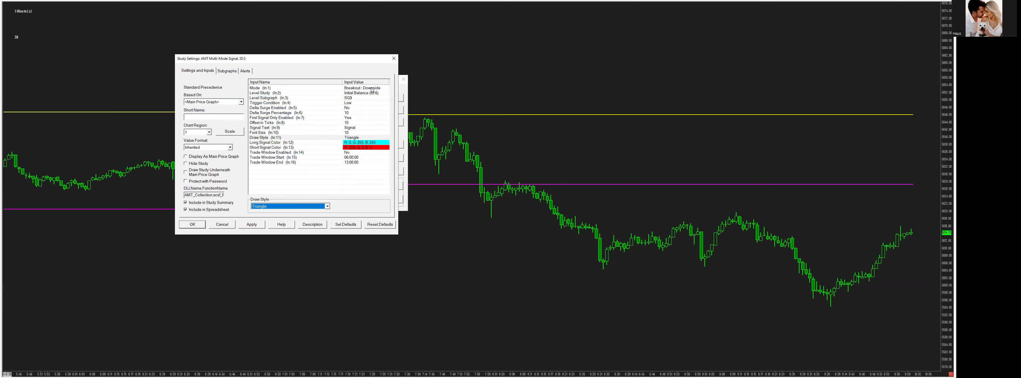
{"action": "left_click", "coordinate": [359, 133]}
{"action": "left_click", "coordinate": [227, 71]}
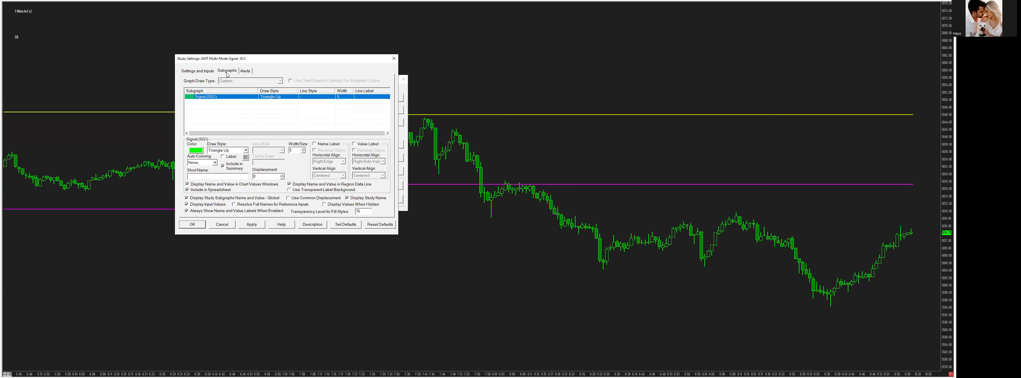
- Apply the AMT Multi-Mode Signal input settings to the chart and close the dialog
{"action": "left_click", "coordinate": [207, 72]}
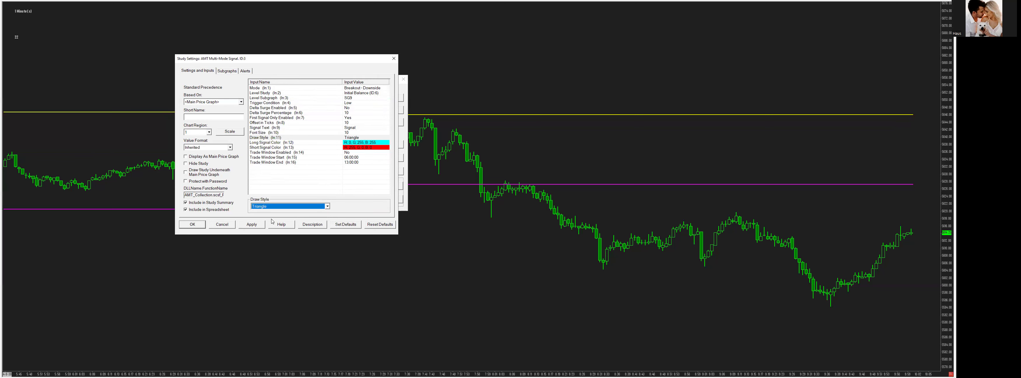
{"action": "left_click", "coordinate": [252, 224]}
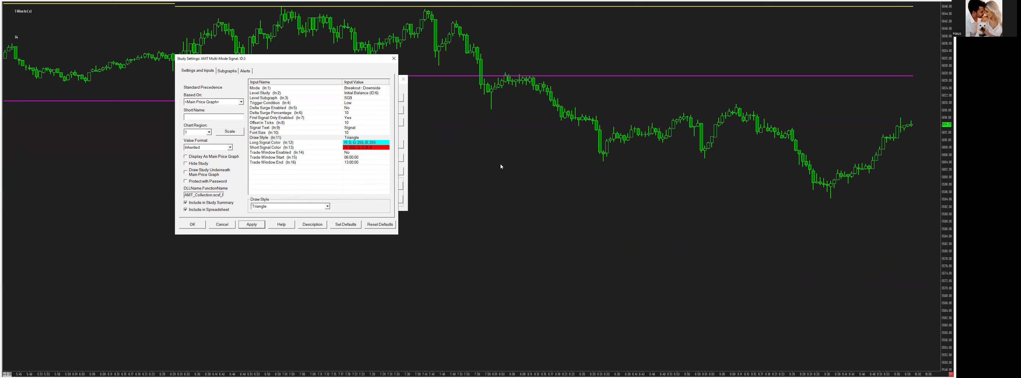
{"action": "left_click", "coordinate": [500, 179]}
{"action": "left_click", "coordinate": [234, 224]}
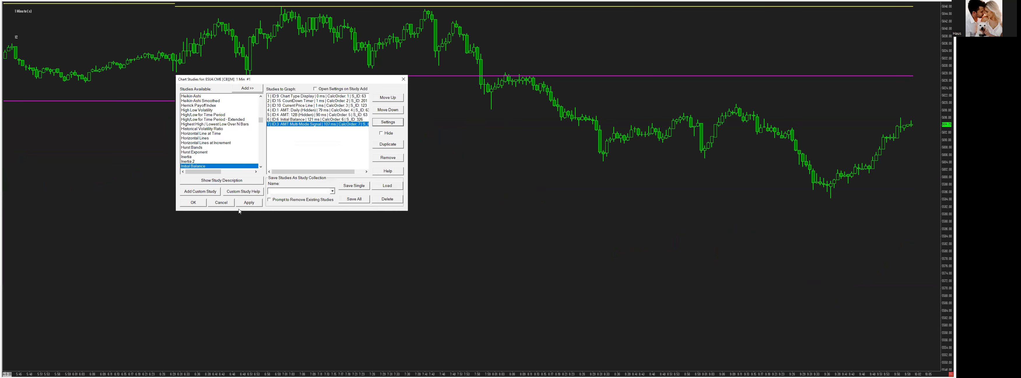
- Recheck the signal's subgraph draw style, then close its settings and the Chart Studies list
{"action": "left_click", "coordinate": [388, 121]}
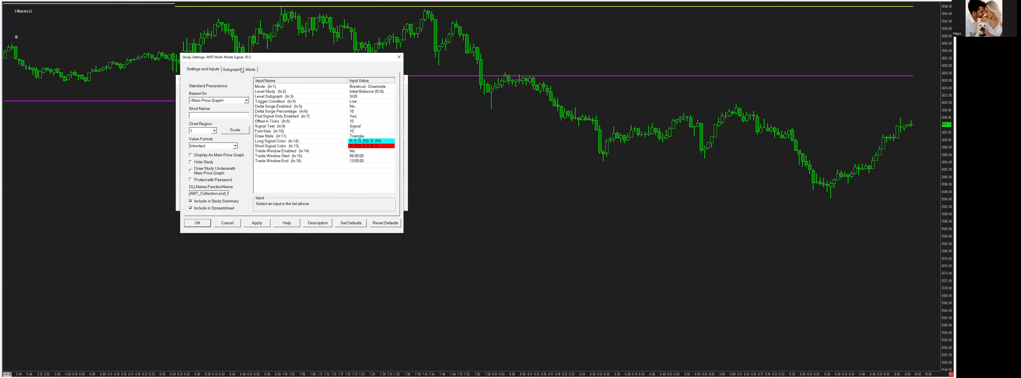
{"action": "left_click", "coordinate": [232, 69]}
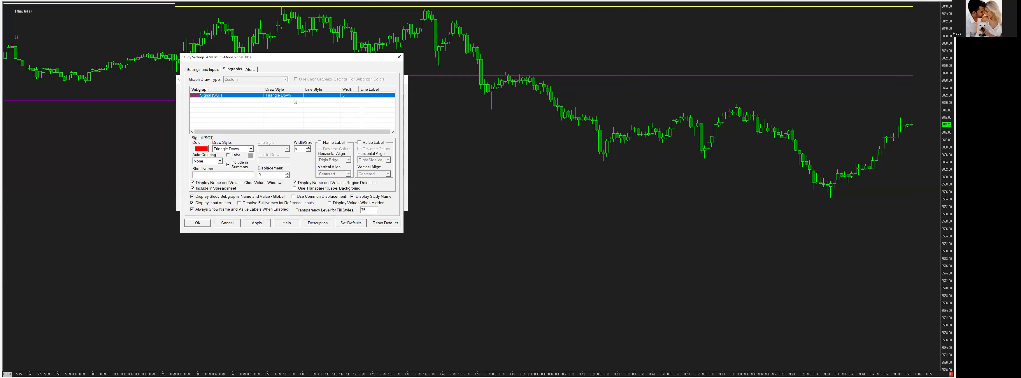
{"action": "left_click", "coordinate": [229, 223]}
{"action": "left_click", "coordinate": [193, 204]}
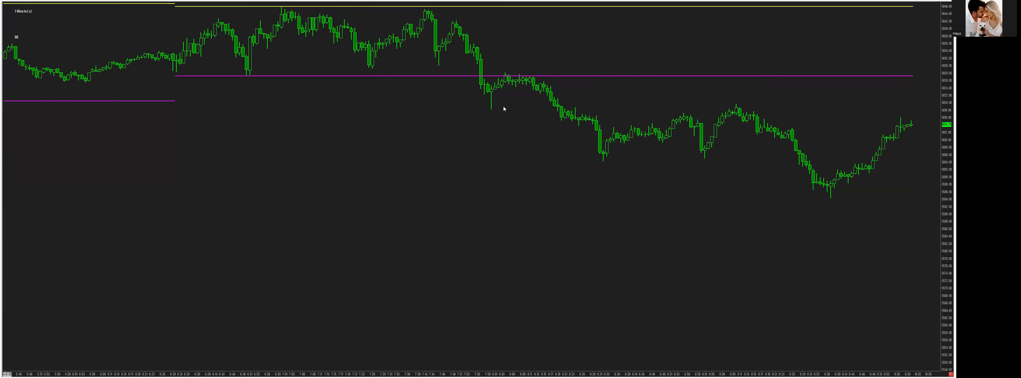
- Scroll the chart left, reopen Chart Studies with F6 and select Initial Balance
{"action": "right_click", "coordinate": [563, 99]}
{"action": "left_click", "coordinate": [520, 99]}
{"action": "scroll", "coordinate": [691, 167], "scroll_direction": "left", "scroll_amount": 15}
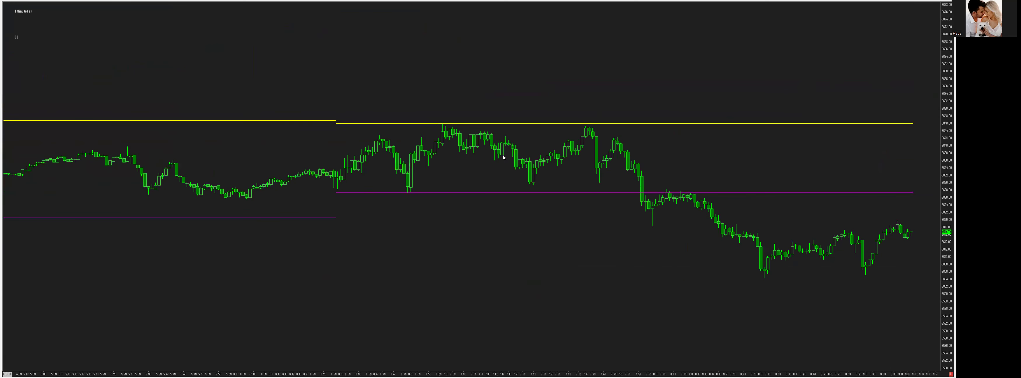
{"action": "key", "text": "F6"}
{"action": "left_click", "coordinate": [296, 137]}
- Inspect the Initial Balance subgraphs, including the IB Low line, and cancel without changes
{"action": "left_click", "coordinate": [388, 142]}
{"action": "left_click", "coordinate": [234, 88]}
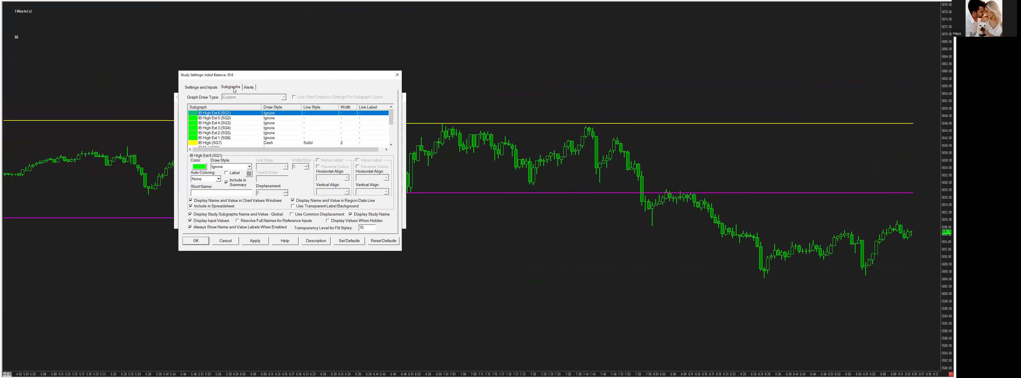
{"action": "scroll", "coordinate": [214, 139], "scroll_direction": "down", "scroll_amount": 1}
{"action": "left_click", "coordinate": [214, 137]}
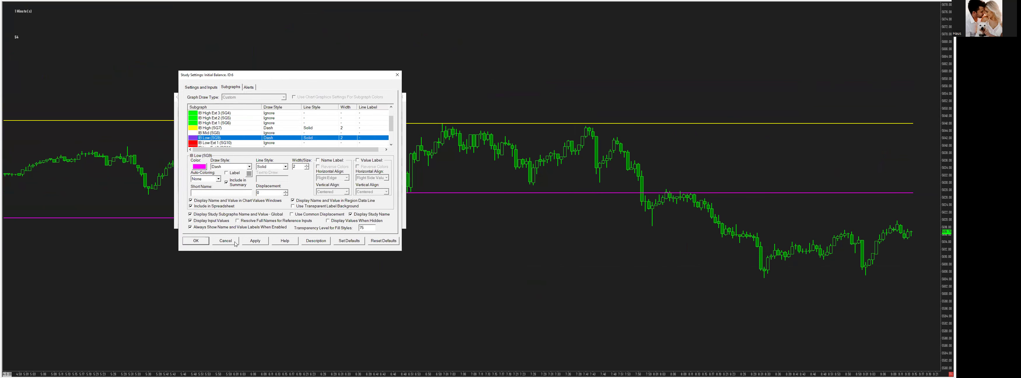
{"action": "left_click", "coordinate": [225, 241]}
- Open the AMT Multi-Mode Signal settings and step through its inputs list
{"action": "left_click", "coordinate": [304, 141]}
{"action": "left_click", "coordinate": [386, 140]}
{"action": "key", "text": "ctrl+shift+Tab"}
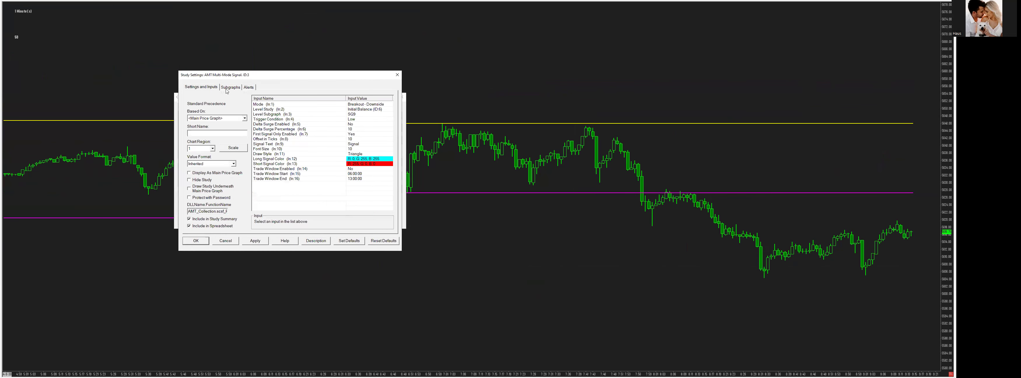
{"action": "left_click", "coordinate": [387, 106]}
{"action": "key", "text": "Down"}
{"action": "key", "text": "Down"}
{"action": "key", "text": "Down"}
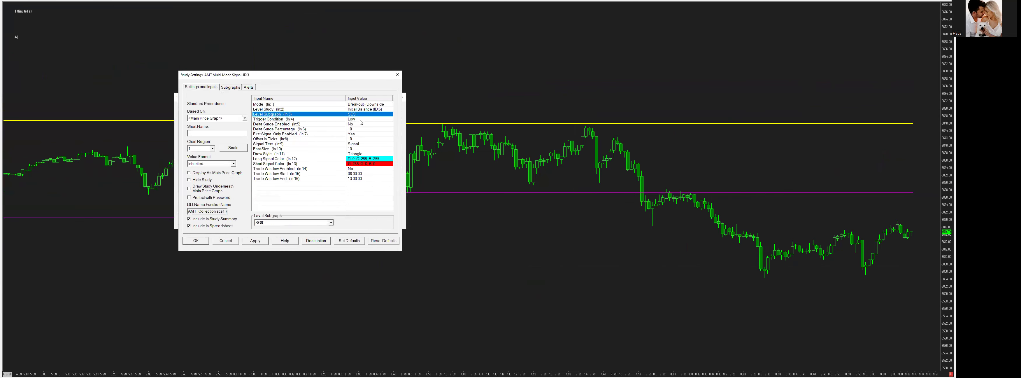
{"action": "key", "text": "Down"}
{"action": "key", "text": "Down"}
{"action": "key", "text": "Down"}
{"action": "key", "text": "Down"}
{"action": "key", "text": "Up"}
{"action": "key", "text": "Tab"}
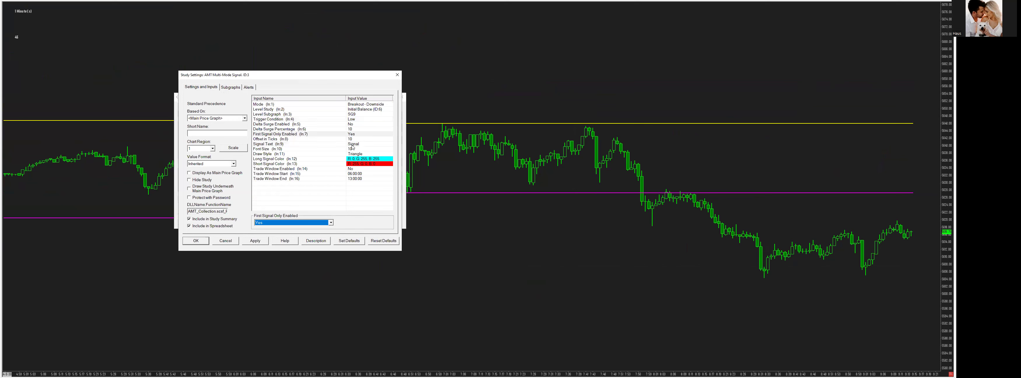
- Set Trade Window Enabled to Yes and Trade Window Start to 07:30:00, then apply
{"action": "left_click", "coordinate": [355, 169]}
{"action": "key", "text": "Tab"}
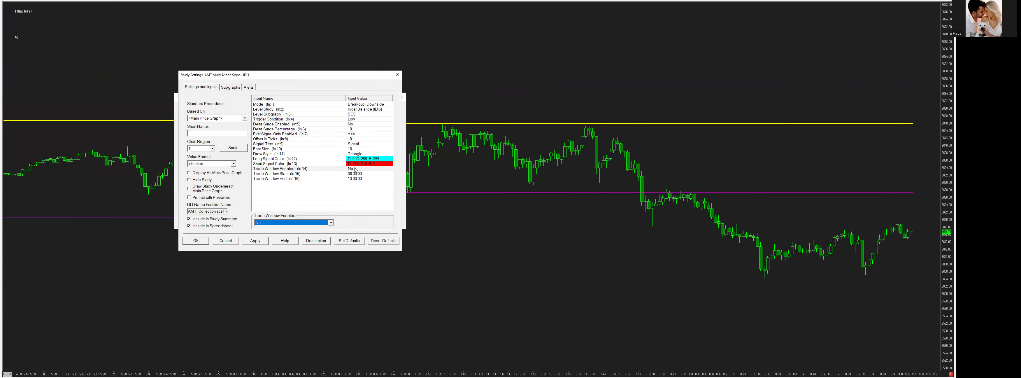
{"action": "left_click", "coordinate": [277, 223]}
{"action": "left_click", "coordinate": [269, 229]}
{"action": "key", "text": "Return"}
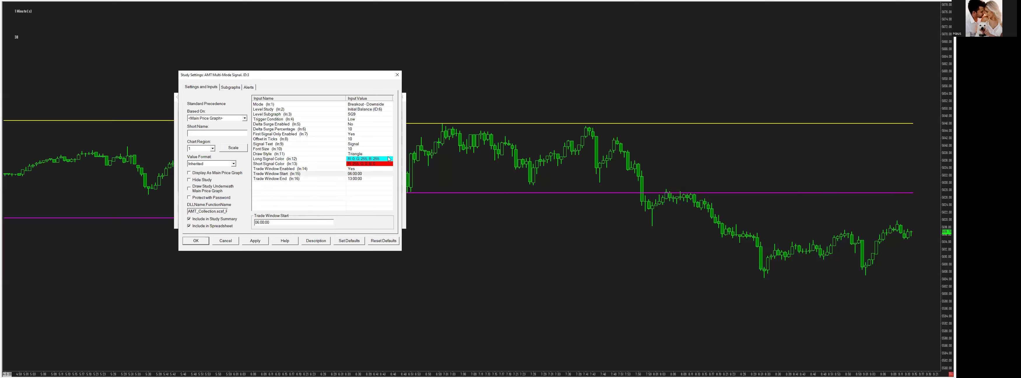
{"action": "type", "text": "3"}
{"action": "left_click", "coordinate": [254, 239]}
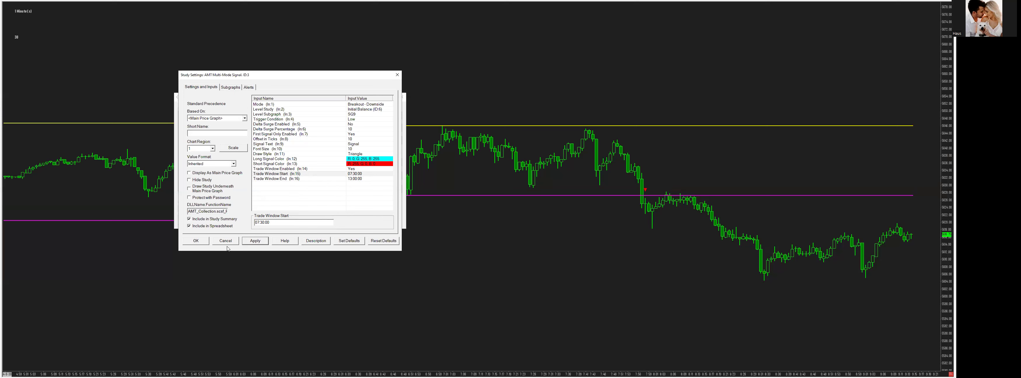
{"action": "left_click", "coordinate": [207, 242]}
- Check that the Initial Balance End Time is 07:29:59, then cancel its settings
{"action": "left_click", "coordinate": [200, 238]}
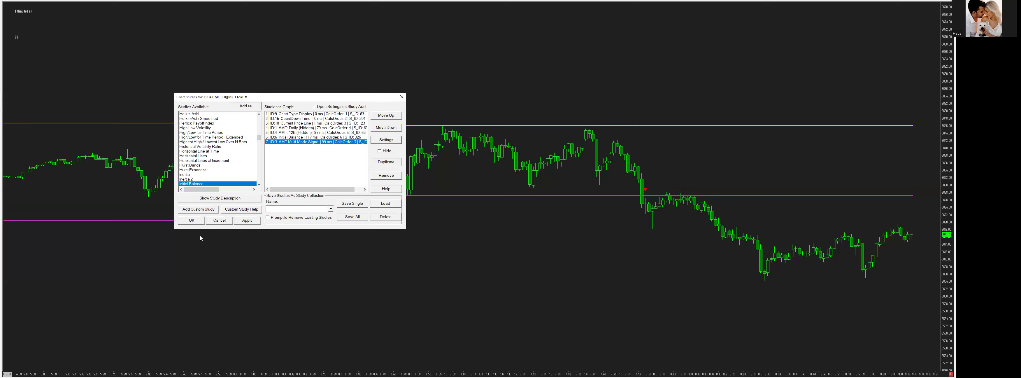
{"action": "left_click", "coordinate": [301, 137]}
{"action": "left_click", "coordinate": [376, 141]}
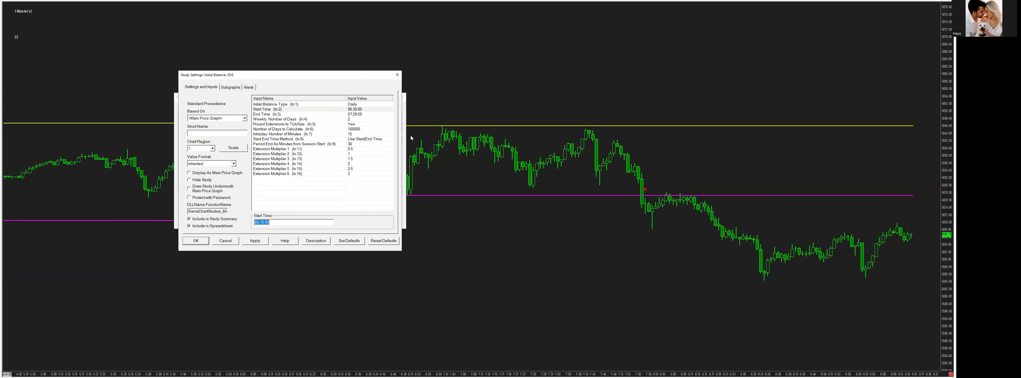
{"action": "left_click", "coordinate": [358, 114]}
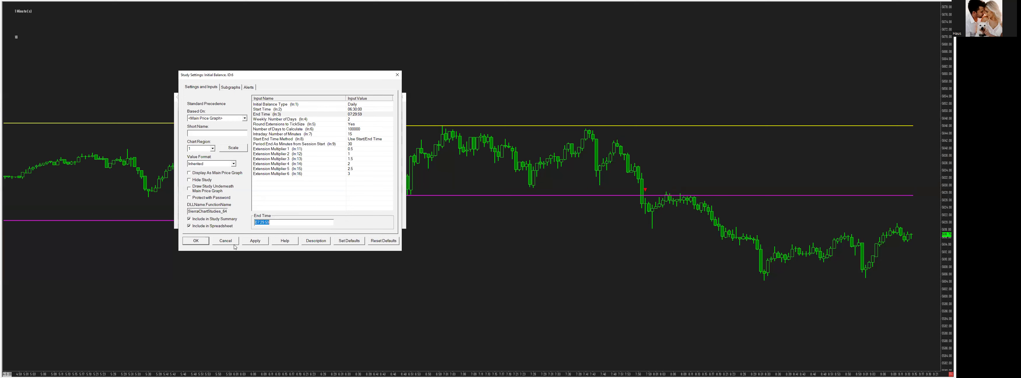
{"action": "left_click", "coordinate": [196, 240]}
- Verify the signal's trade window is enabled from 07:30:00 to 13:00:00 and close with OK
{"action": "left_click", "coordinate": [308, 141]}
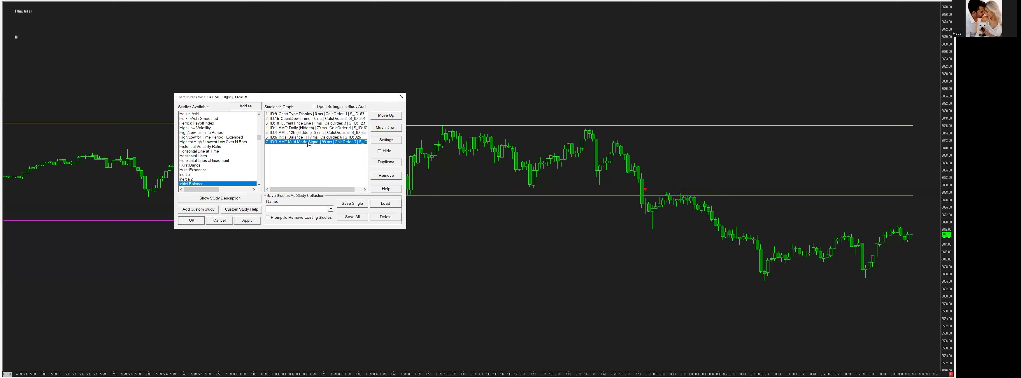
{"action": "left_click", "coordinate": [385, 140]}
{"action": "left_click", "coordinate": [356, 174]}
{"action": "left_click", "coordinate": [357, 172]}
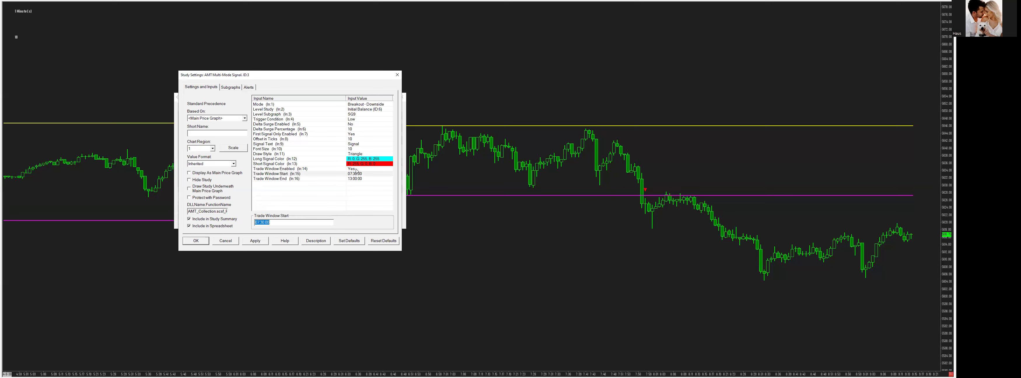
{"action": "left_click", "coordinate": [356, 169]}
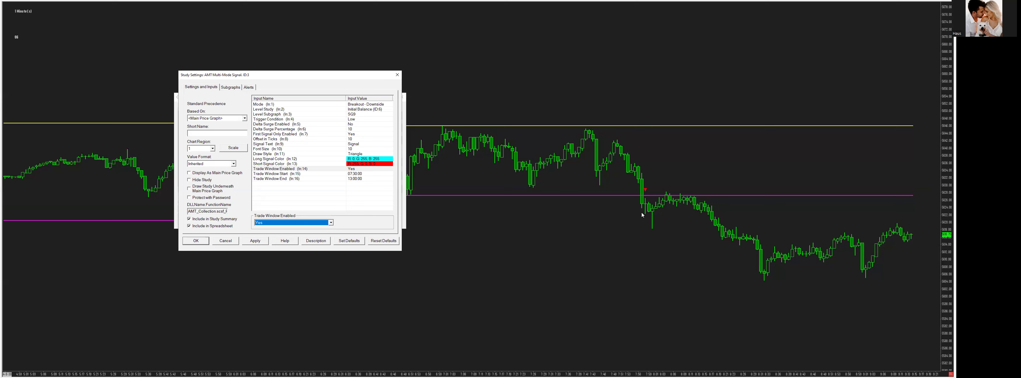
{"action": "left_click", "coordinate": [196, 240]}
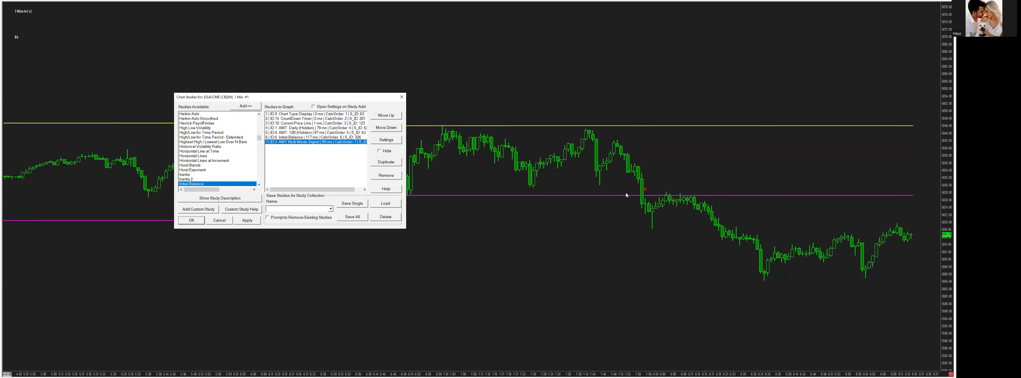
- Close the Chart Studies list and enable the crosshair from the chart's right-click menu
{"action": "left_click", "coordinate": [192, 221]}
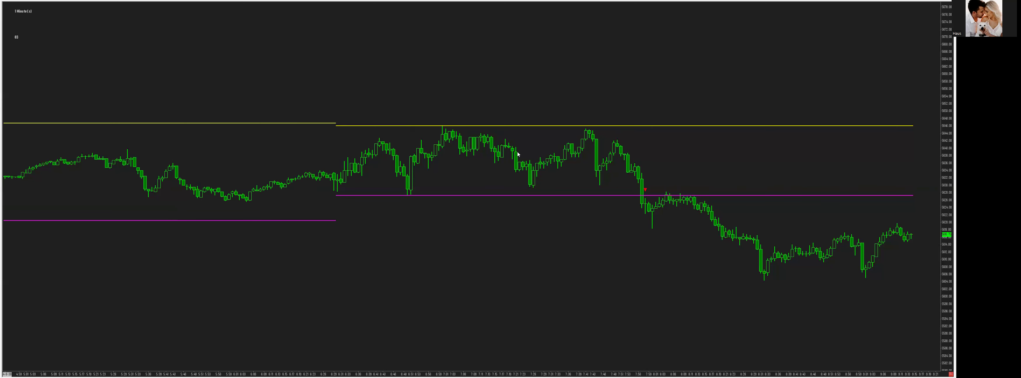
{"action": "right_click", "coordinate": [457, 171]}
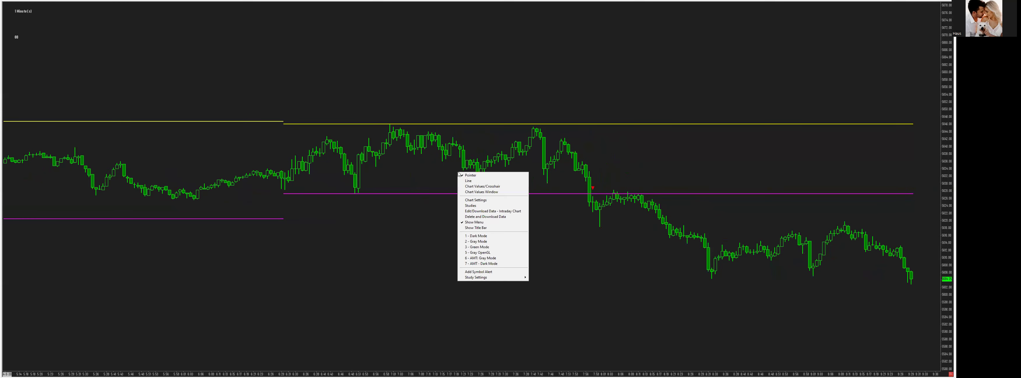
{"action": "left_click", "coordinate": [475, 186]}
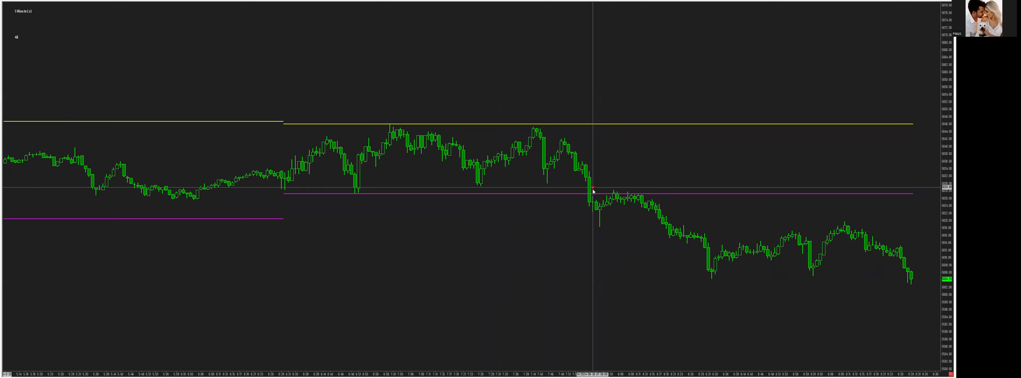
- Open the AMT Multi-Mode Signal settings and change its Draw Style to Text
{"action": "key", "text": "F6"}
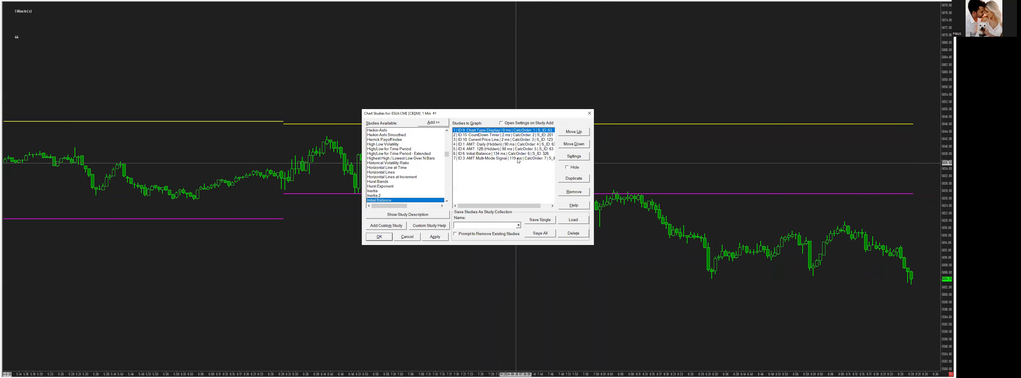
{"action": "left_click_drag", "start_coordinate": [500, 114], "coordinate": [376, 114]}
{"action": "left_click", "coordinate": [378, 158]}
{"action": "left_click", "coordinate": [454, 159]}
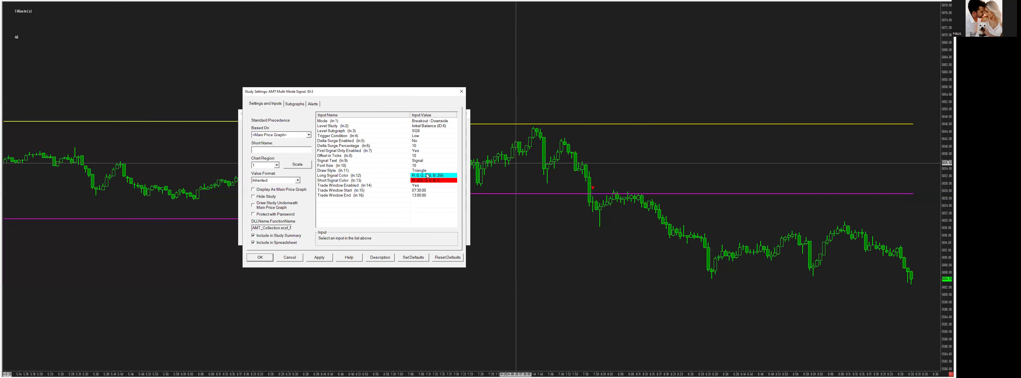
{"action": "left_click", "coordinate": [417, 170]}
{"action": "left_click", "coordinate": [330, 239]}
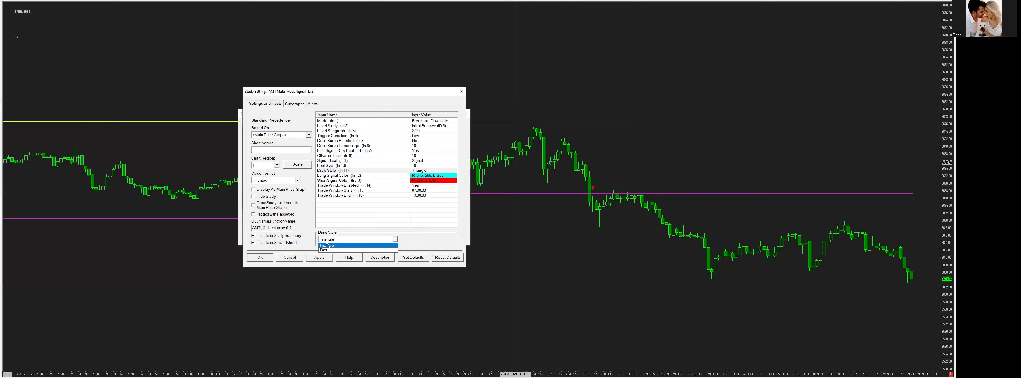
{"action": "left_click", "coordinate": [321, 251]}
{"action": "left_click", "coordinate": [322, 250]}
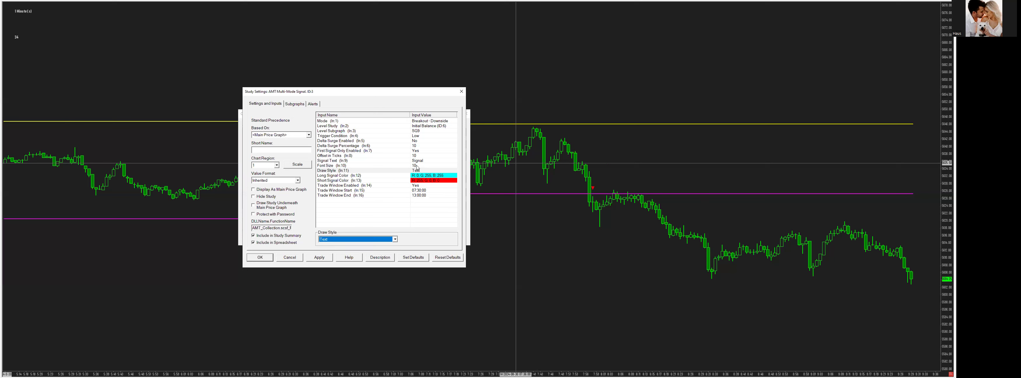
- Label the signal 'IBB Short BE' and reduce its font size from 10 to 8, applying both
{"action": "left_click", "coordinate": [426, 161]}
{"action": "type", "text": "IBB Short BE"}
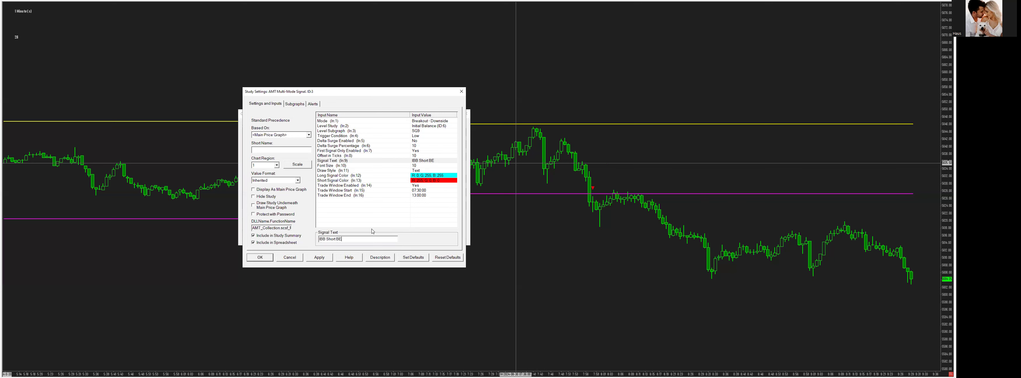
{"action": "left_click", "coordinate": [312, 258]}
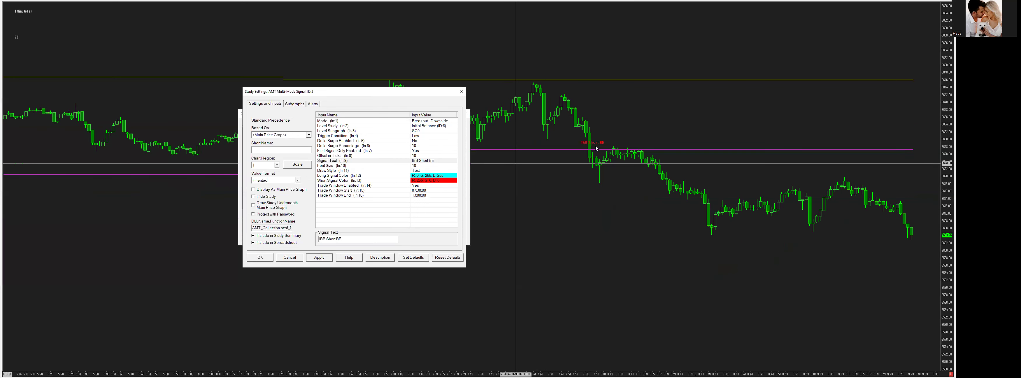
{"action": "key", "text": "Tab"}
{"action": "left_click", "coordinate": [416, 165]}
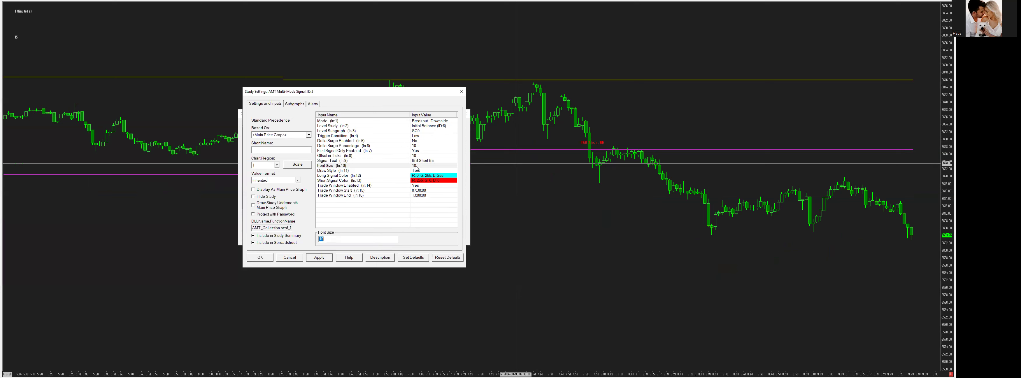
{"action": "left_click", "coordinate": [326, 258]}
{"action": "left_click", "coordinate": [320, 257]}
- Keep the Short Signal Color red, review the Subgraphs options, then go to Alerts
{"action": "left_click", "coordinate": [422, 181]}
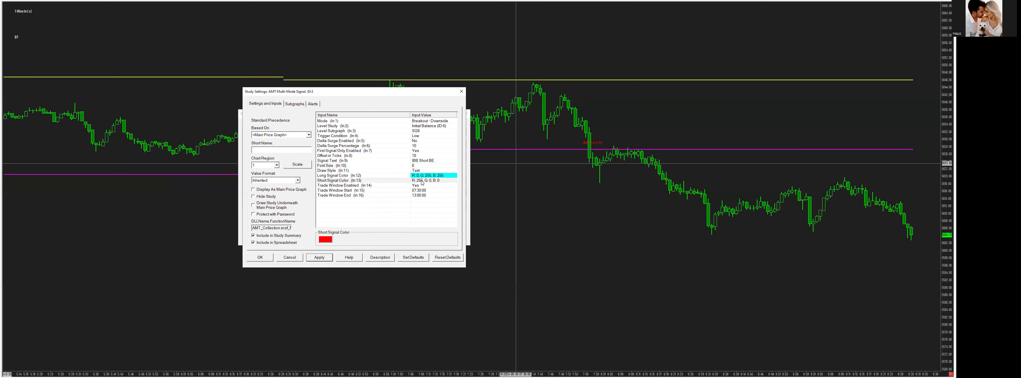
{"action": "left_click", "coordinate": [325, 239]}
{"action": "left_click", "coordinate": [323, 223]}
{"action": "left_click", "coordinate": [294, 104]}
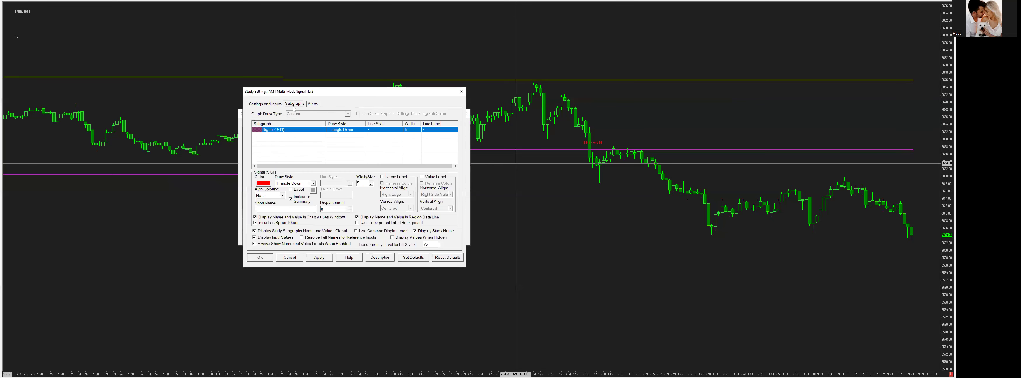
{"action": "left_click", "coordinate": [268, 104]}
{"action": "left_click", "coordinate": [419, 171]}
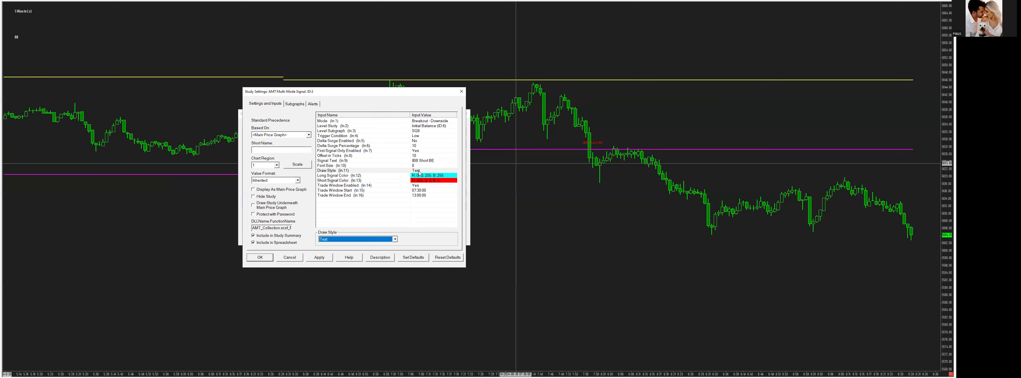
{"action": "left_click", "coordinate": [294, 103]}
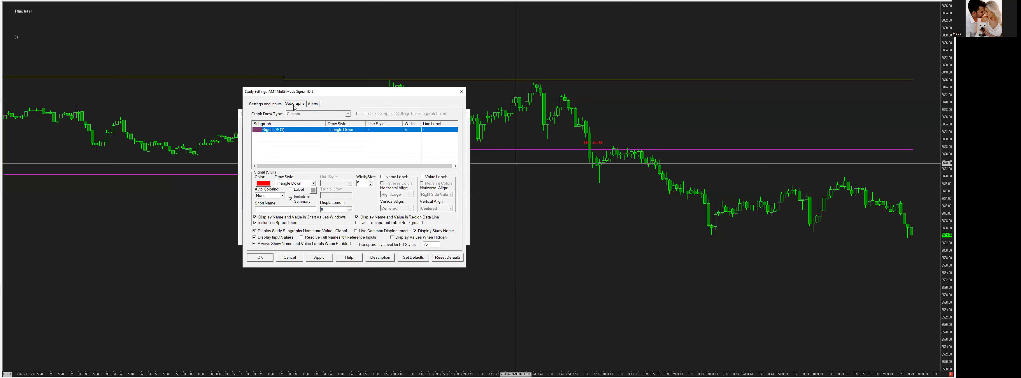
{"action": "left_click", "coordinate": [311, 107]}
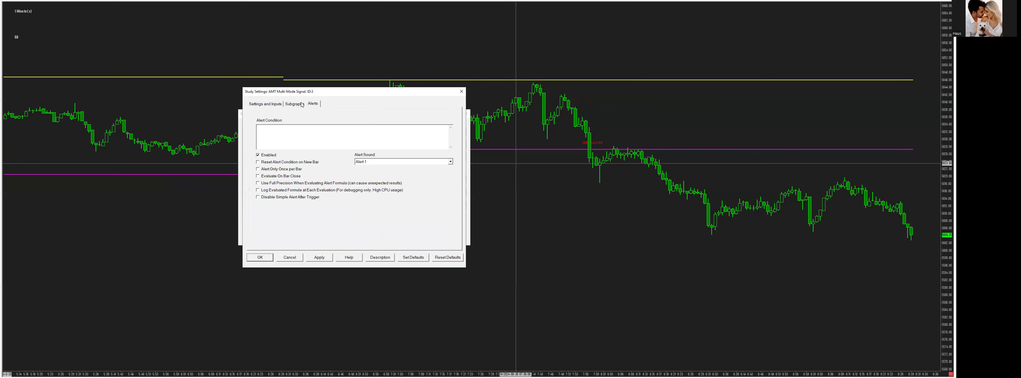
- Enter the signal's Alert Condition formula and keep Alert 1 as the alert sound
{"action": "left_click", "coordinate": [302, 104]}
{"action": "left_click", "coordinate": [313, 103]}
{"action": "left_click", "coordinate": [310, 135]}
{"action": "left_click_drag", "start_coordinate": [316, 94], "coordinate": [348, 162]}
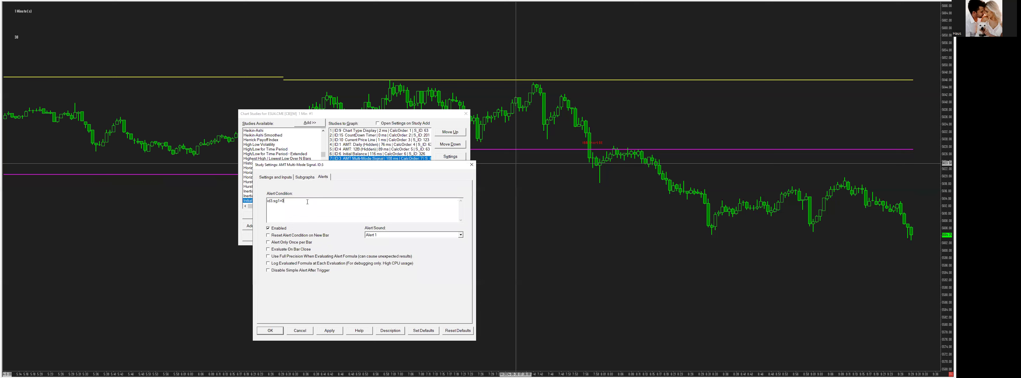
{"action": "left_click", "coordinate": [389, 235]}
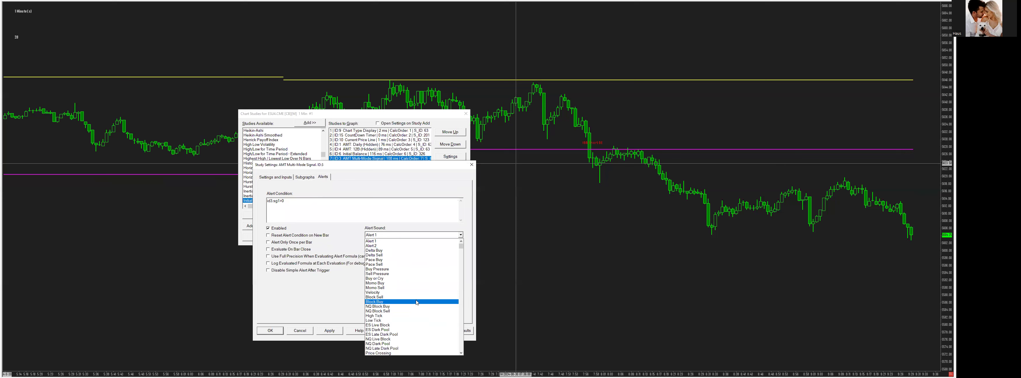
{"action": "scroll", "coordinate": [416, 302], "scroll_direction": "down", "scroll_amount": 3}
{"action": "scroll", "coordinate": [373, 285], "scroll_direction": "down", "scroll_amount": 3}
{"action": "scroll", "coordinate": [399, 313], "scroll_direction": "up", "scroll_amount": 6}
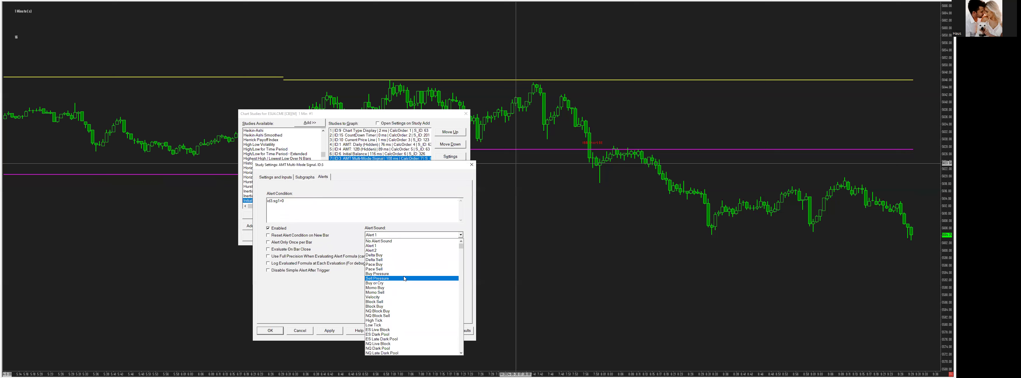
{"action": "scroll", "coordinate": [401, 289], "scroll_direction": "down", "scroll_amount": 2}
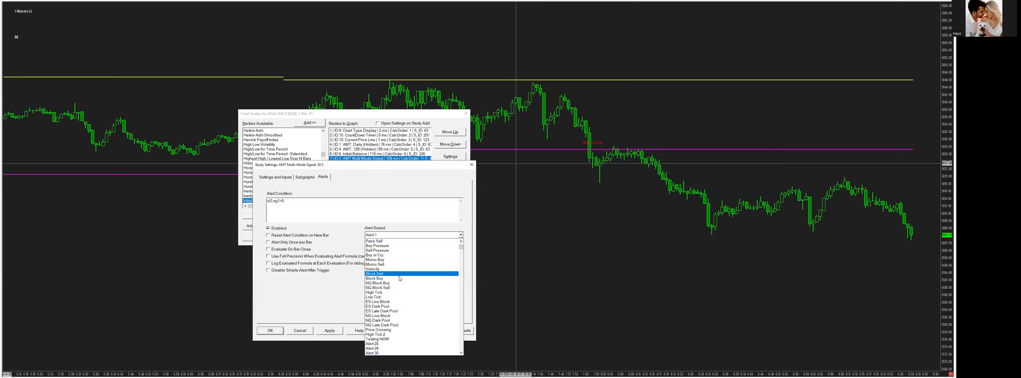
{"action": "scroll", "coordinate": [398, 277], "scroll_direction": "up", "scroll_amount": 2}
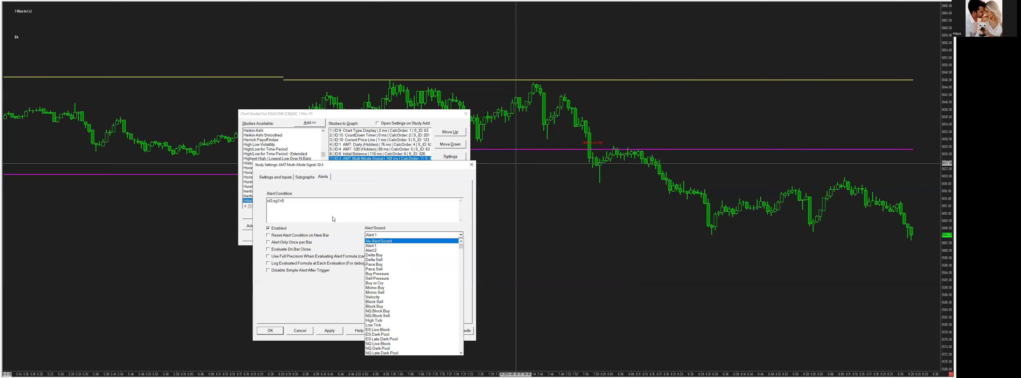
{"action": "left_click", "coordinate": [332, 345]}
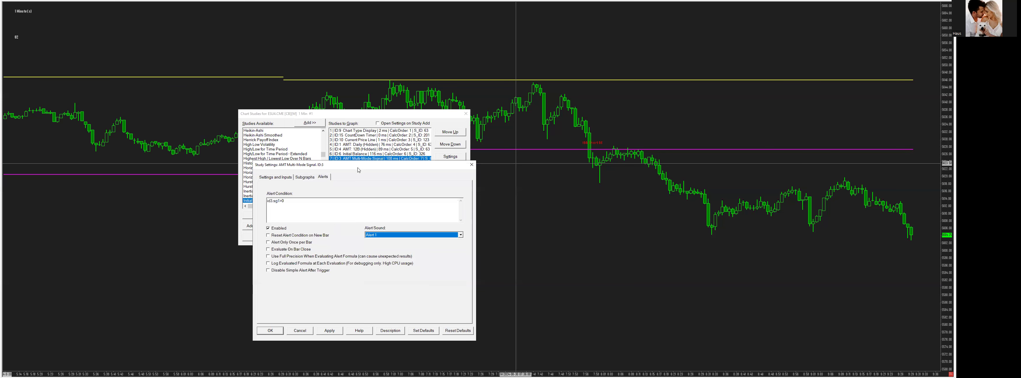
- Close the signal settings with OK and apply the study from Chart Studies
{"action": "left_click", "coordinate": [311, 171]}
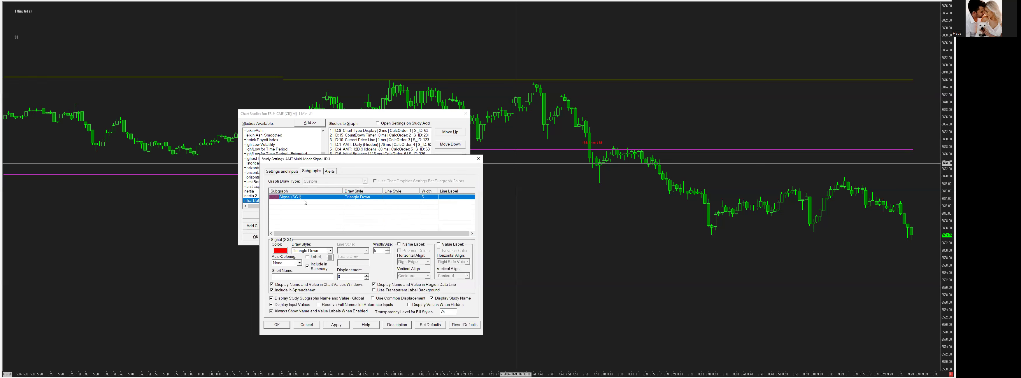
{"action": "left_click", "coordinate": [329, 171]}
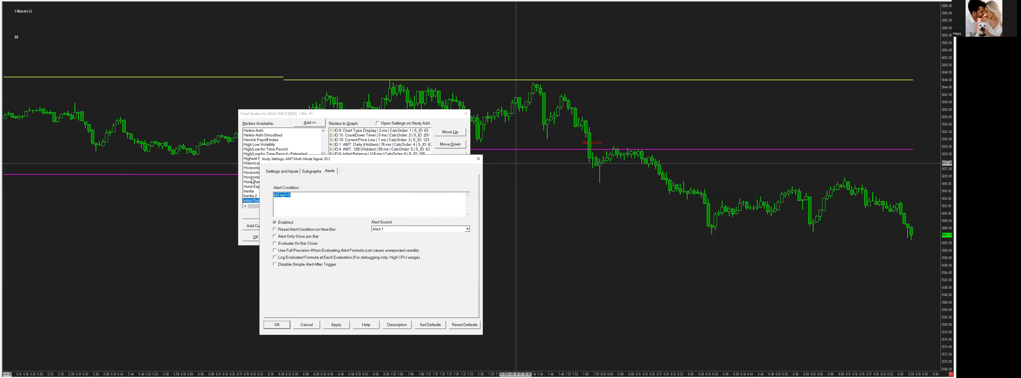
{"action": "left_click", "coordinate": [282, 171]}
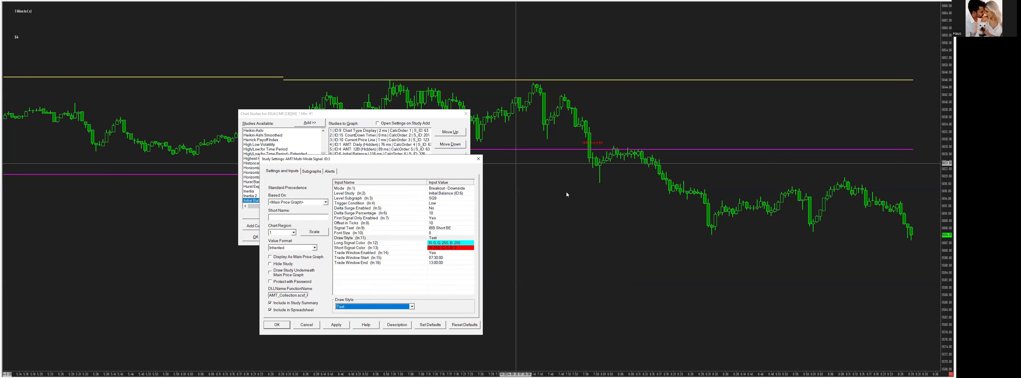
{"action": "left_click", "coordinate": [276, 324]}
{"action": "left_click", "coordinate": [312, 237]}
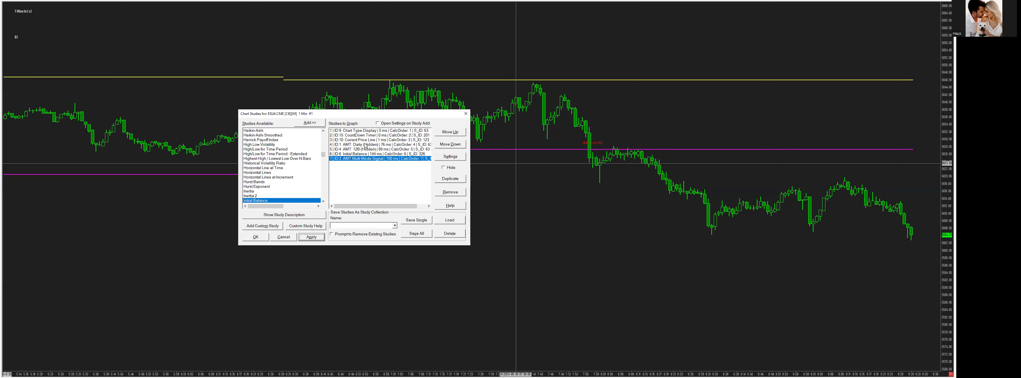
- Unhide the AMT 12B study, apply it, and close the studies list
{"action": "left_click", "coordinate": [369, 149]}
{"action": "left_click", "coordinate": [450, 168]}
{"action": "left_click", "coordinate": [311, 237]}
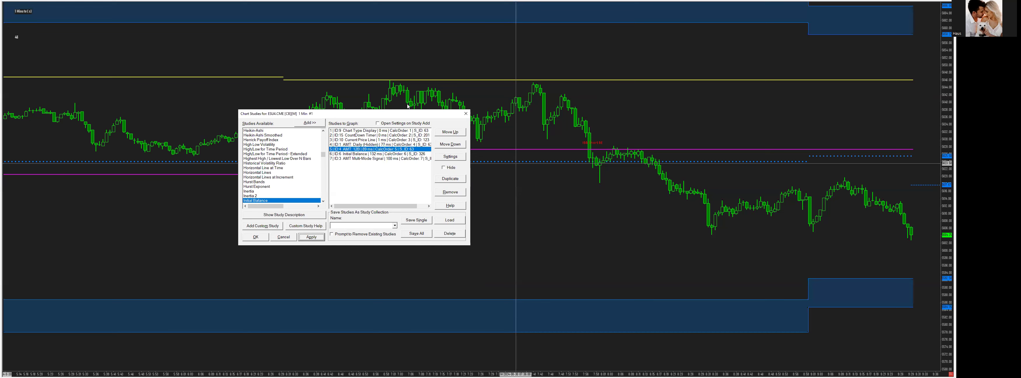
{"action": "left_click", "coordinate": [255, 236]}
- Return to normal chart interaction, scroll to inspect the zones, and reopen Chart Studies with F6
{"action": "right_click", "coordinate": [592, 146]}
{"action": "left_click", "coordinate": [609, 151]}
{"action": "scroll", "coordinate": [545, 188], "scroll_direction": "down", "scroll_amount": 15}
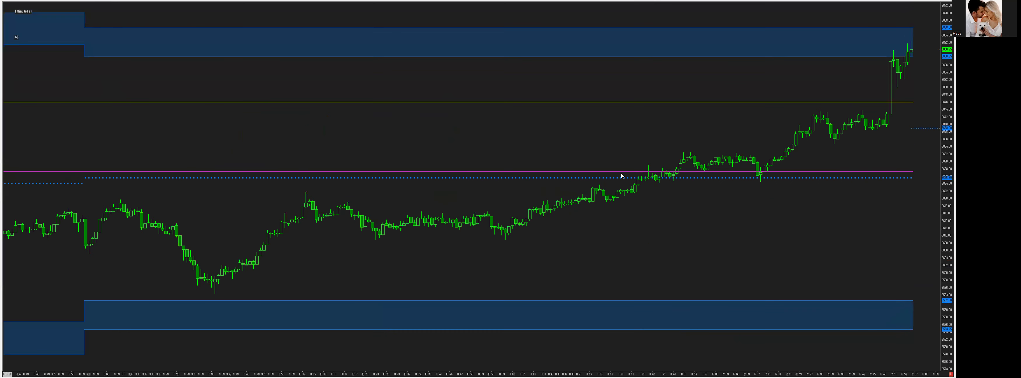
{"action": "scroll", "coordinate": [622, 180], "scroll_direction": "down", "scroll_amount": 6}
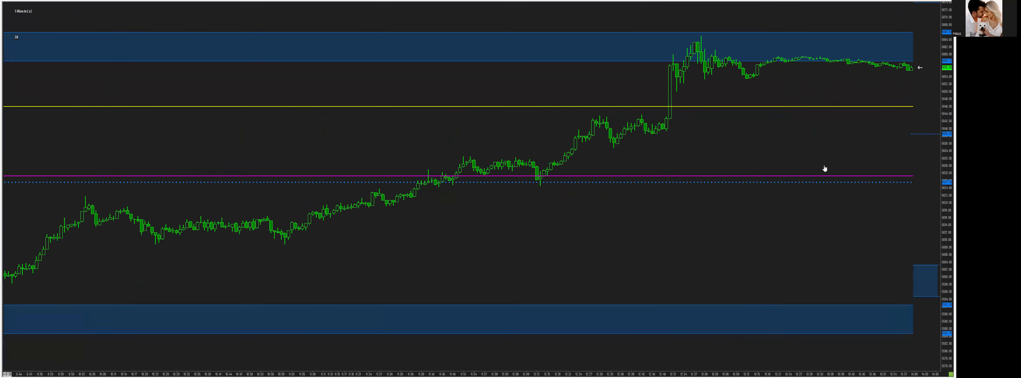
{"action": "scroll", "coordinate": [233, 163], "scroll_direction": "down", "scroll_amount": 20}
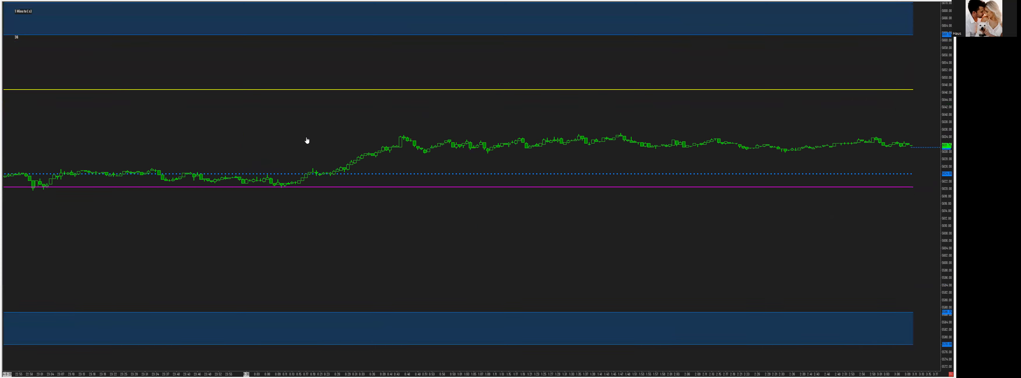
{"action": "scroll", "coordinate": [538, 101], "scroll_direction": "up", "scroll_amount": 10}
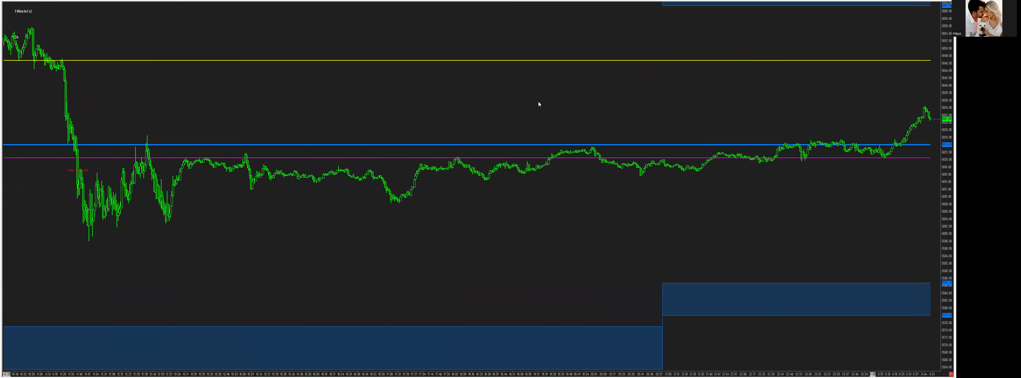
{"action": "scroll", "coordinate": [538, 104], "scroll_direction": "up", "scroll_amount": 10}
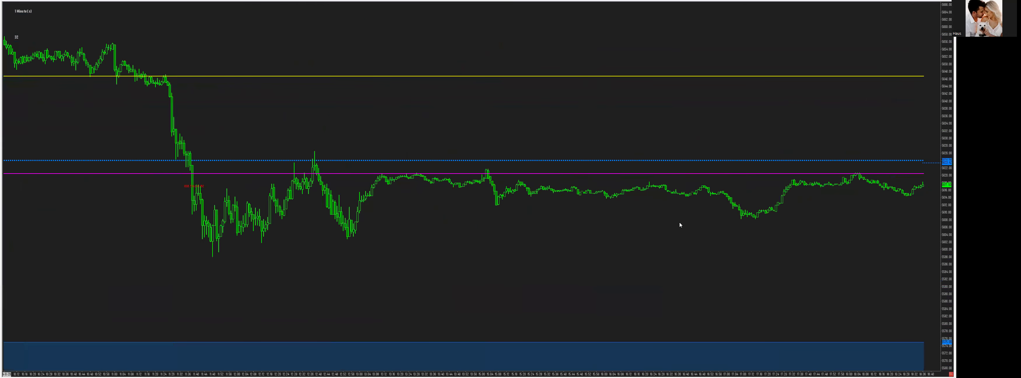
{"action": "scroll", "coordinate": [665, 237], "scroll_direction": "up", "scroll_amount": 8}
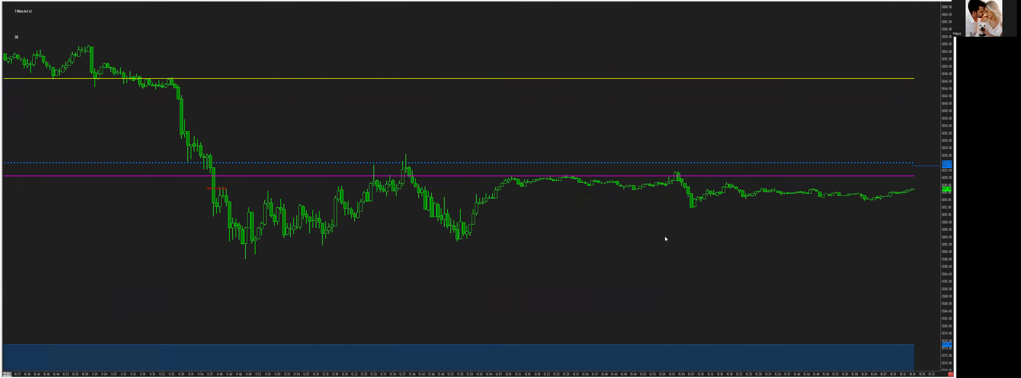
{"action": "scroll", "coordinate": [319, 190], "scroll_direction": "up", "scroll_amount": 3}
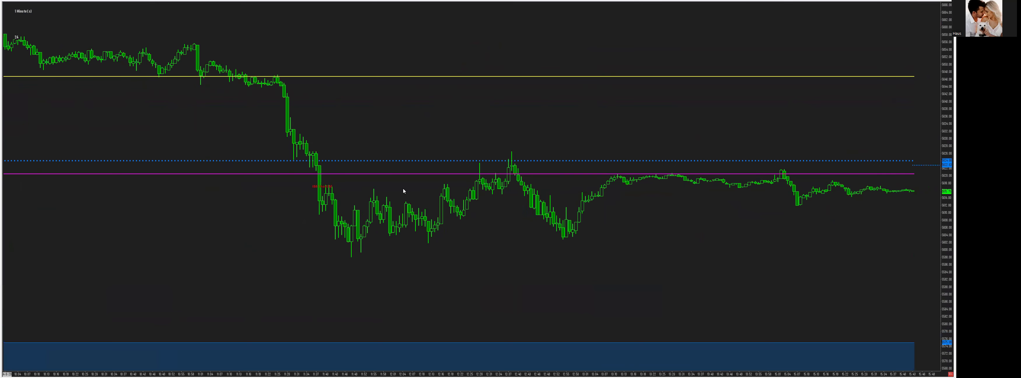
{"action": "key", "text": "F6"}
- Change the AMT Multi-Mode Signal draw style from Text to Triangle and apply
{"action": "left_click", "coordinate": [497, 159]}
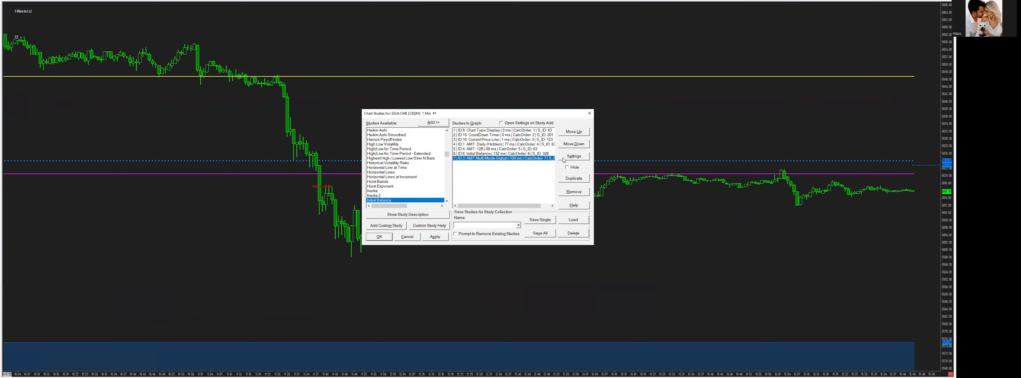
{"action": "left_click", "coordinate": [573, 156]}
{"action": "key", "text": "Down"}
{"action": "left_click", "coordinate": [480, 239]}
{"action": "left_click", "coordinate": [449, 252]}
{"action": "left_click", "coordinate": [443, 256]}
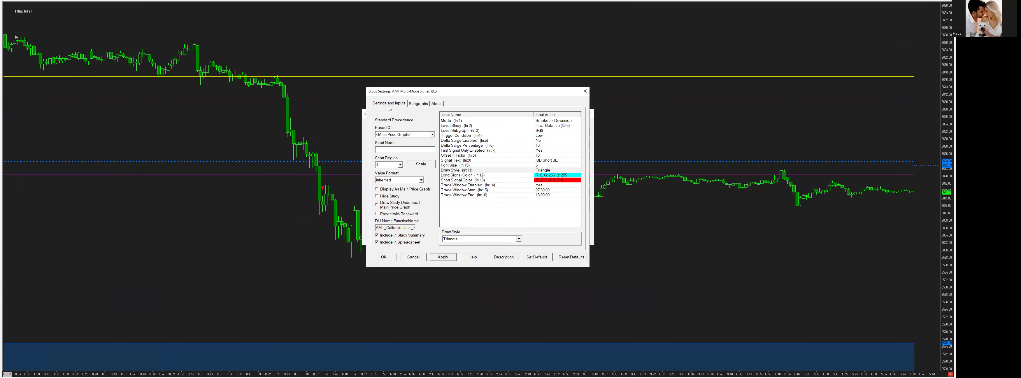
- Enlarge the signal triangle's size from 5 to 9, apply, and recheck the trade window setting
{"action": "left_click", "coordinate": [419, 103]}
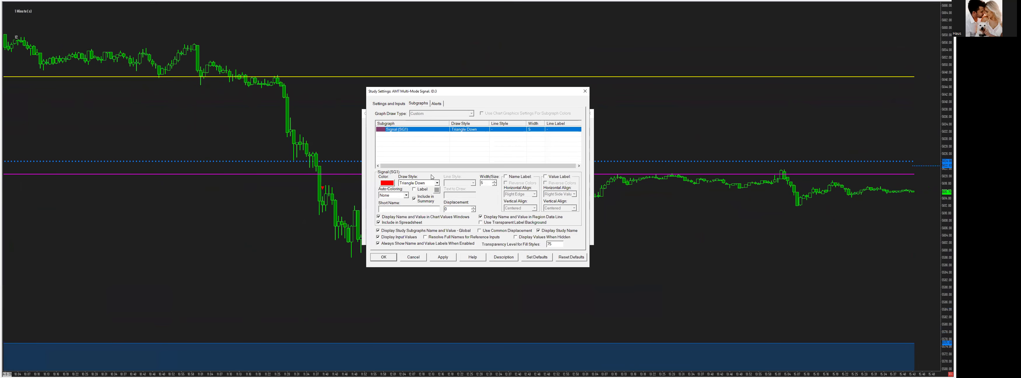
{"action": "left_click", "coordinate": [494, 181]}
{"action": "left_click", "coordinate": [494, 181]}
{"action": "left_click", "coordinate": [494, 181]}
{"action": "left_click", "coordinate": [494, 181]}
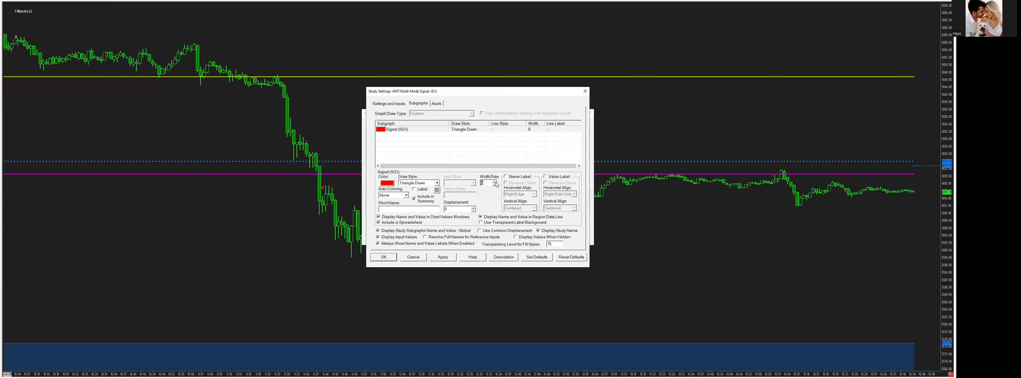
{"action": "left_click", "coordinate": [444, 258]}
{"action": "left_click", "coordinate": [396, 103]}
{"action": "left_click", "coordinate": [533, 175]}
{"action": "left_click", "coordinate": [515, 185]}
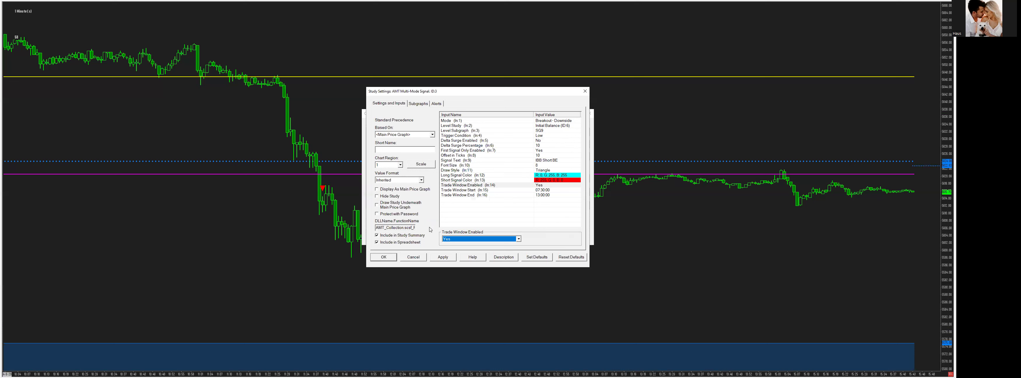
{"action": "left_click", "coordinate": [384, 257]}
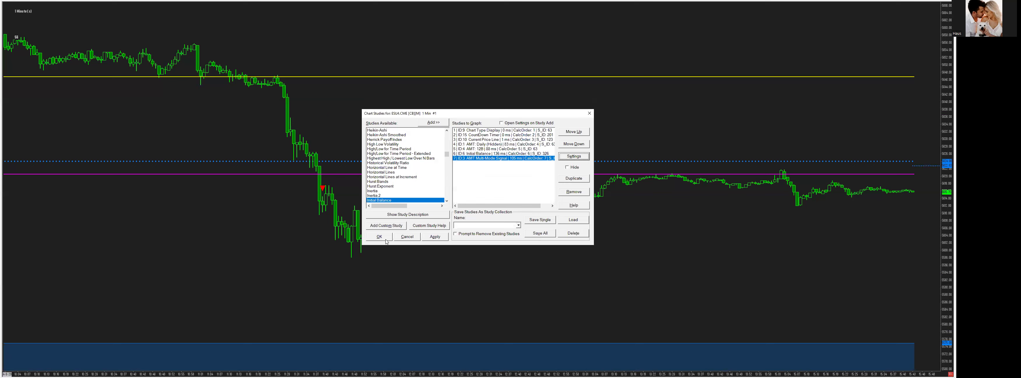
{"action": "left_click_drag", "start_coordinate": [497, 55], "coordinate": [498, 39]}
{"action": "left_click", "coordinate": [469, 163]}
{"action": "left_click_drag", "start_coordinate": [407, 188], "coordinate": [717, 209]}
{"action": "left_click_drag", "start_coordinate": [321, 182], "coordinate": [514, 139]}
- Duplicate the AMT Multi-Mode Signal study from the Chart Studies list
{"action": "key", "text": "F6"}
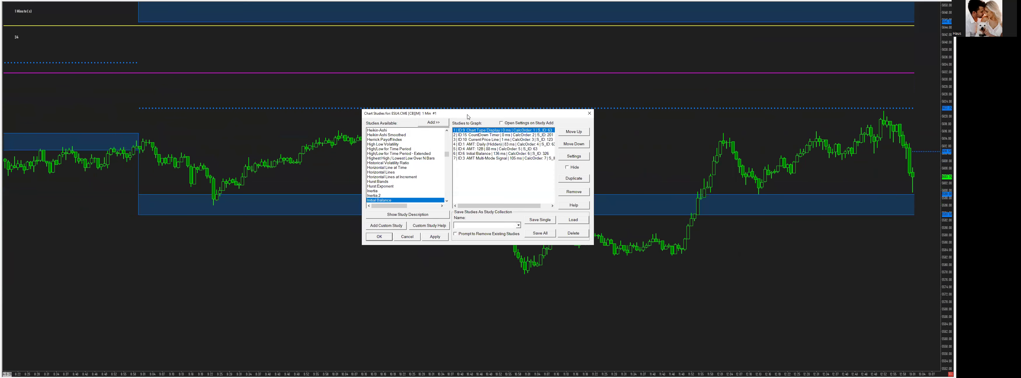
{"action": "left_click", "coordinate": [549, 82]}
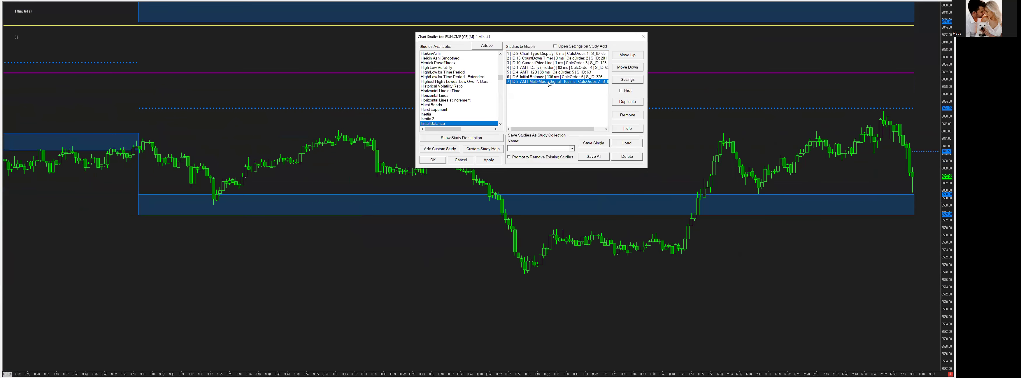
{"action": "left_click", "coordinate": [643, 104]}
{"action": "left_click", "coordinate": [626, 101]}
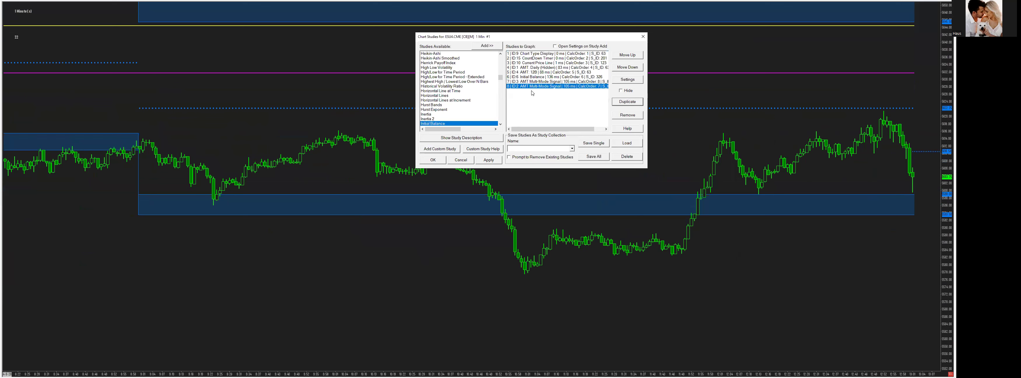
- Change the copy's Mode from Breakout - Downside to Reclaim and apply
{"action": "left_click", "coordinate": [625, 80]}
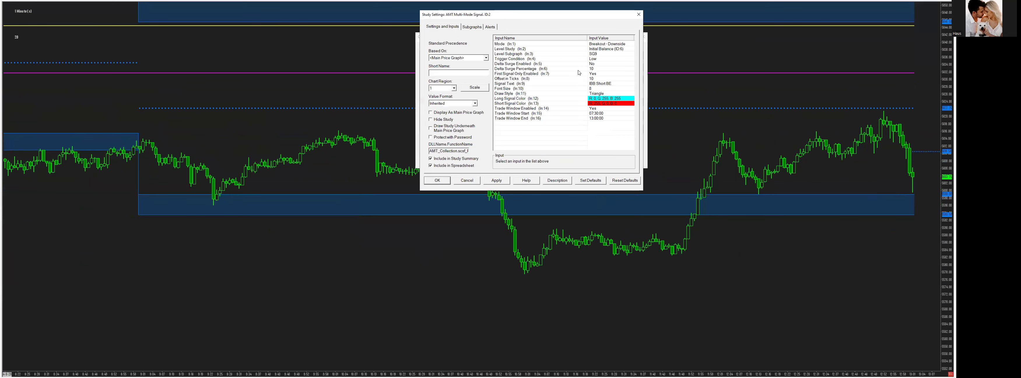
{"action": "left_click", "coordinate": [599, 42]}
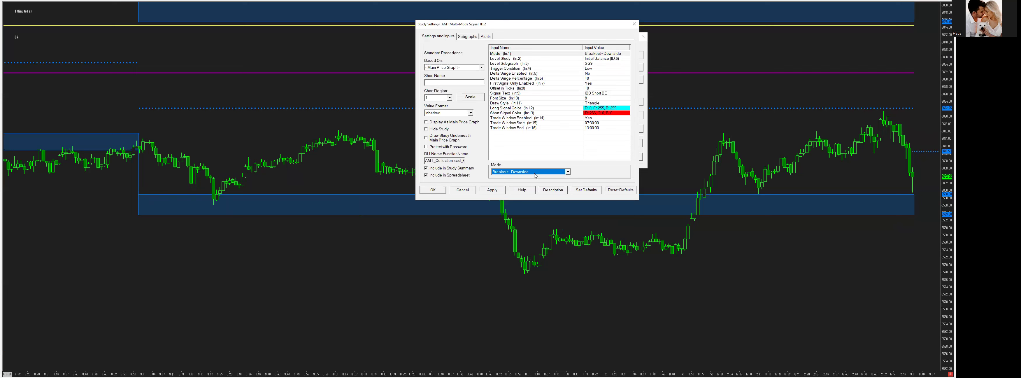
{"action": "left_click", "coordinate": [464, 37]}
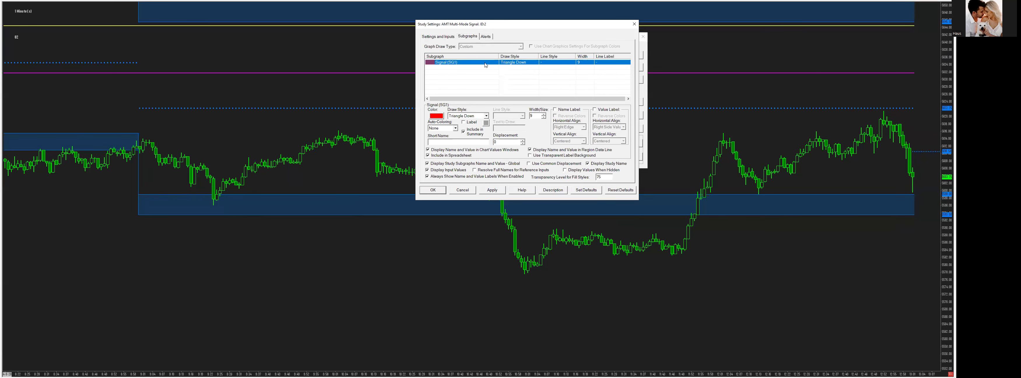
{"action": "left_click", "coordinate": [438, 36]}
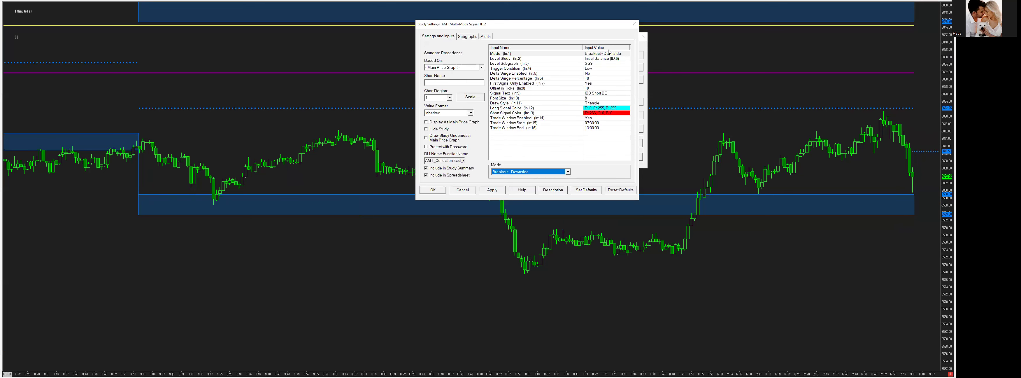
{"action": "left_click", "coordinate": [526, 171]}
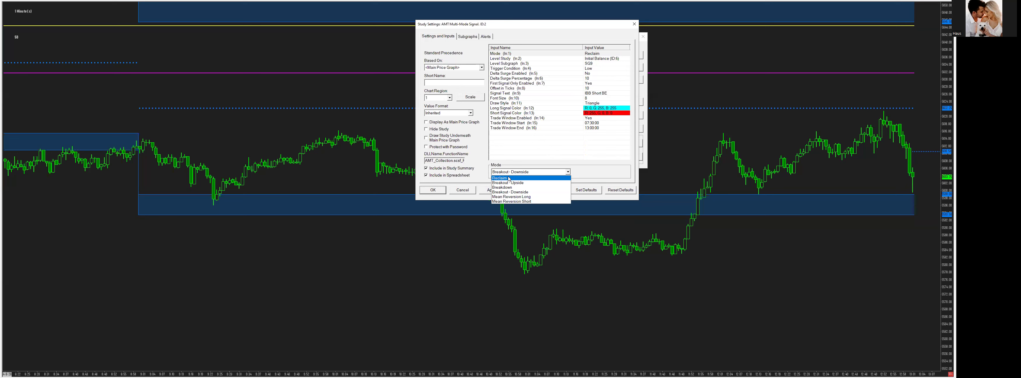
{"action": "left_click", "coordinate": [509, 178]}
{"action": "left_click", "coordinate": [597, 63]}
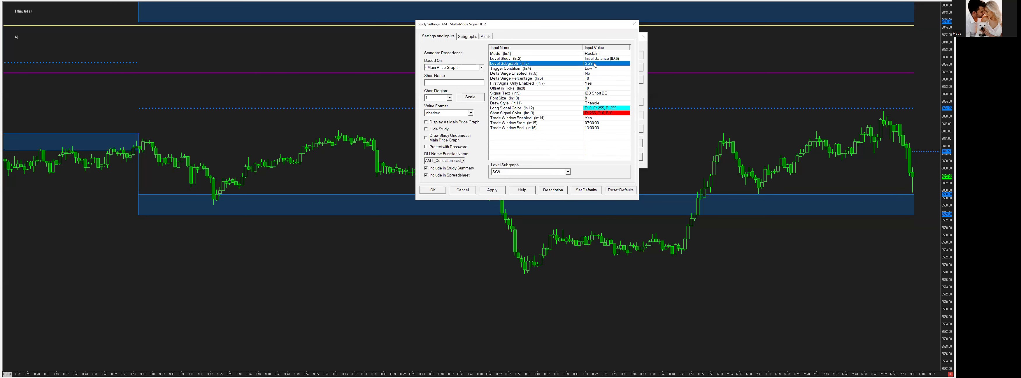
{"action": "left_click", "coordinate": [492, 190]}
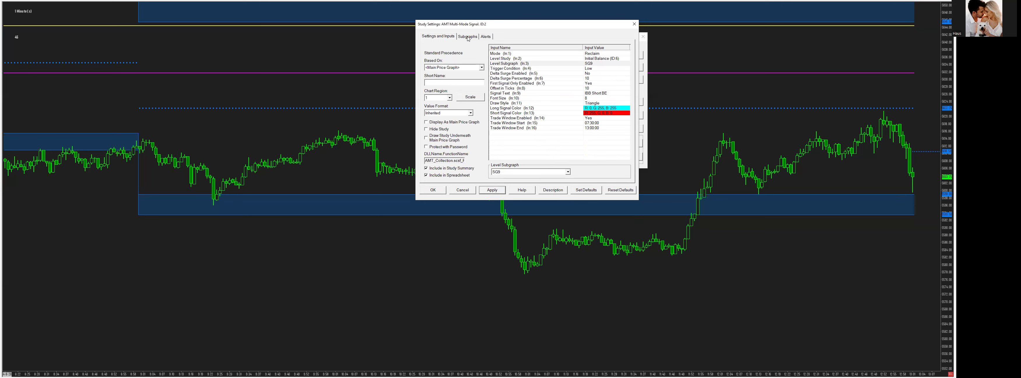
- Check the copy's drawing settings, then select its Level Study input
{"action": "key", "text": "ctrl+Tab"}
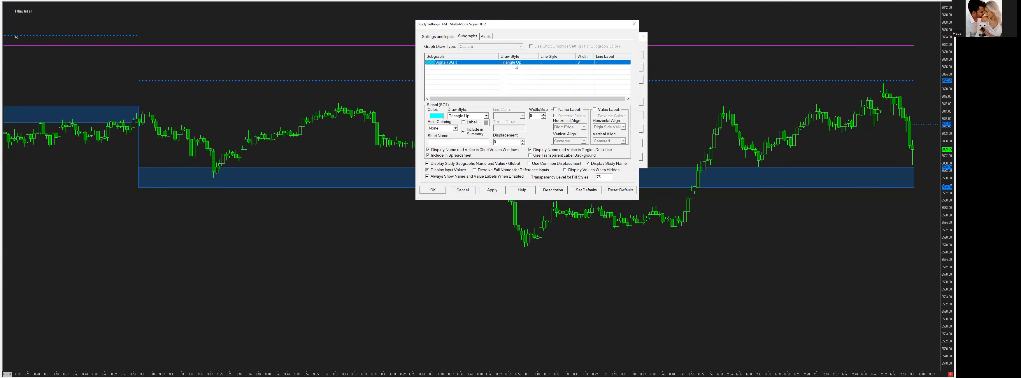
{"action": "left_click", "coordinate": [444, 37]}
{"action": "left_click", "coordinate": [590, 65]}
{"action": "key", "text": "Up"}
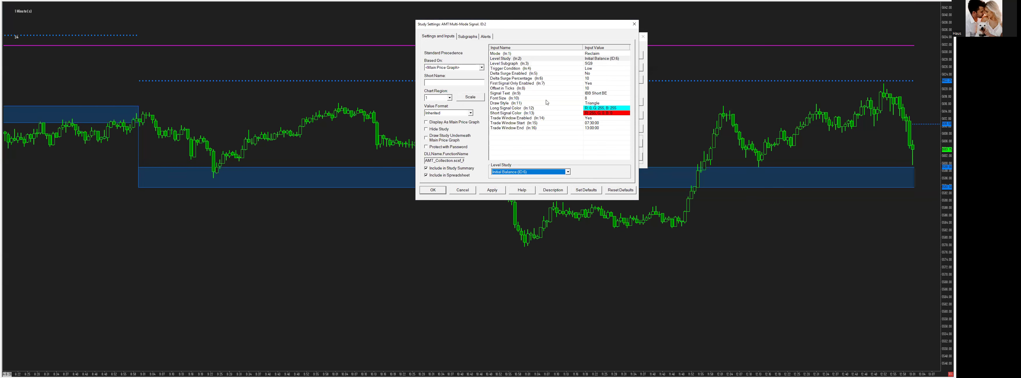
- Set the signal's Level Study to AMT: 12B (ID:4) and save with OK
{"action": "left_click", "coordinate": [515, 173]}
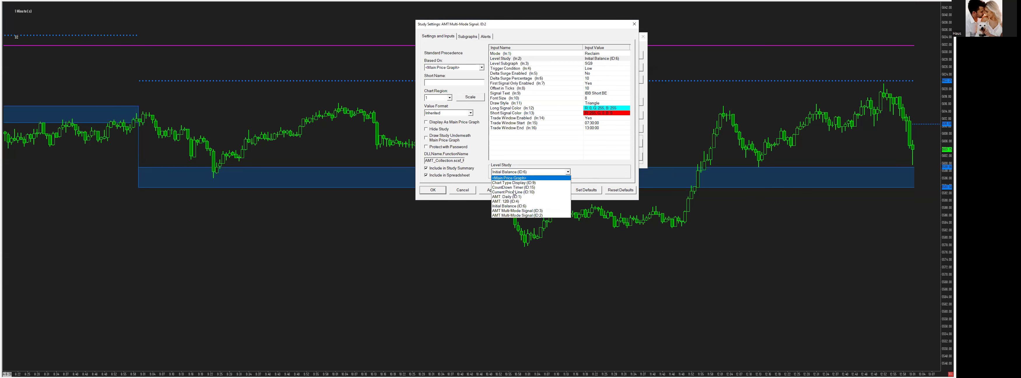
{"action": "left_click", "coordinate": [509, 202]}
{"action": "left_click", "coordinate": [432, 190]}
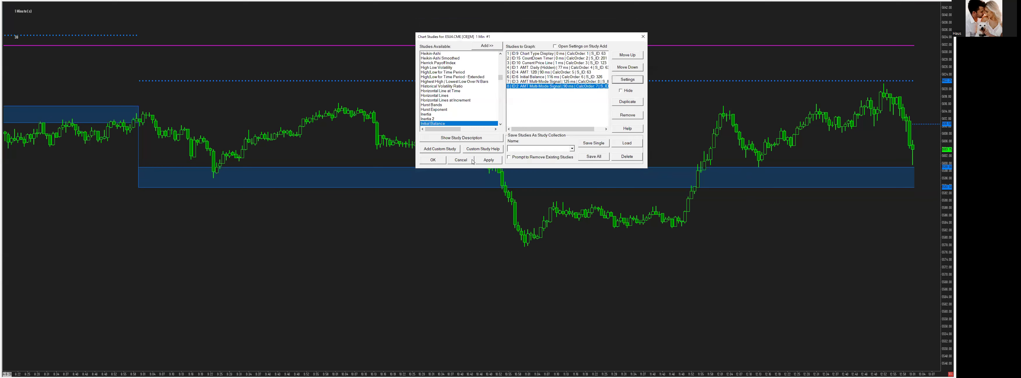
- Inspect the AMT: 12B subgraphs to find Target S1 (SG15), then cancel
{"action": "left_click", "coordinate": [592, 72]}
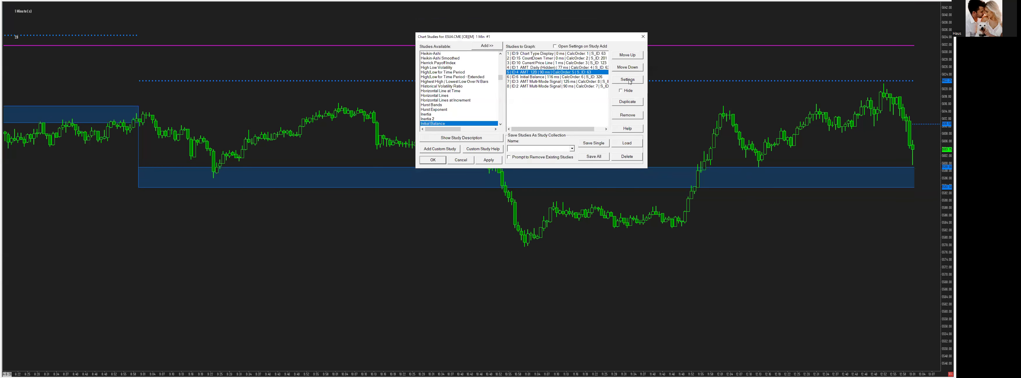
{"action": "double_click", "coordinate": [592, 73]}
{"action": "left_click", "coordinate": [470, 30]}
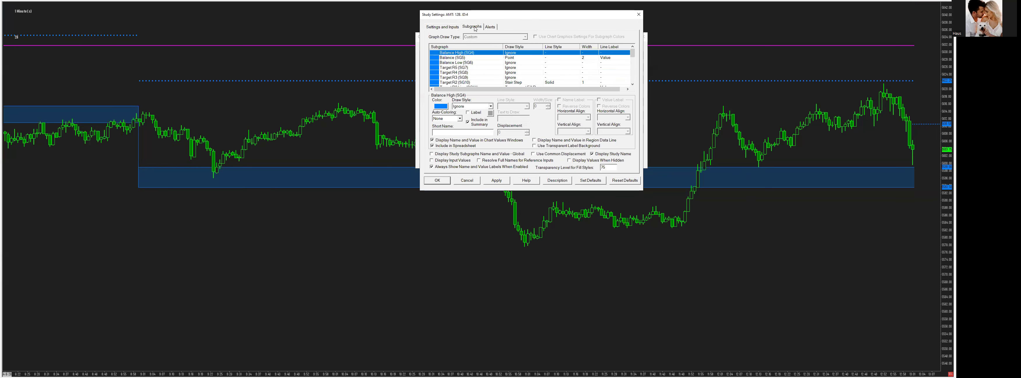
{"action": "scroll", "coordinate": [454, 83], "scroll_direction": "down", "scroll_amount": 4}
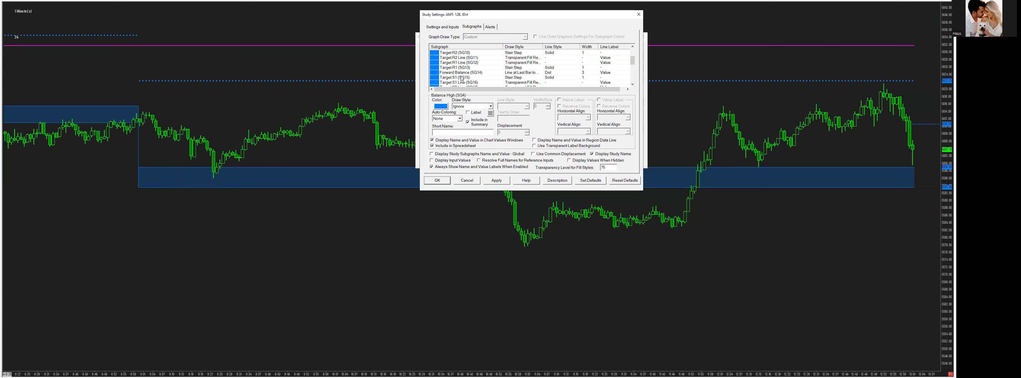
{"action": "scroll", "coordinate": [463, 79], "scroll_direction": "up", "scroll_amount": 1}
{"action": "left_click", "coordinate": [466, 69]}
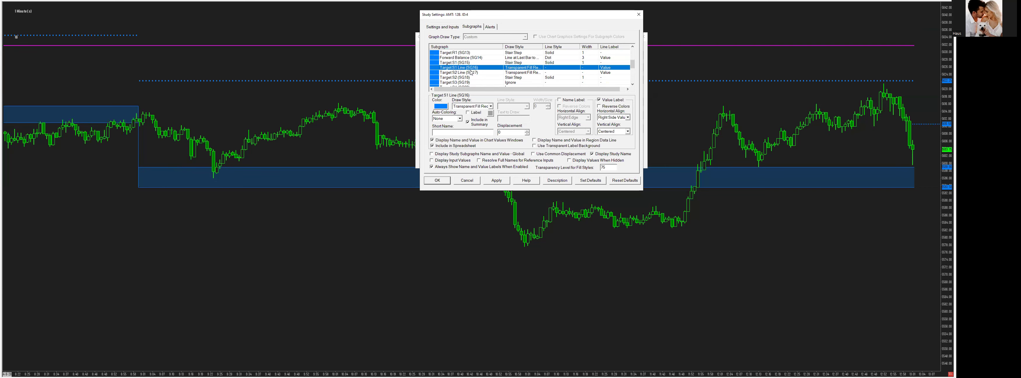
{"action": "left_click", "coordinate": [478, 63]}
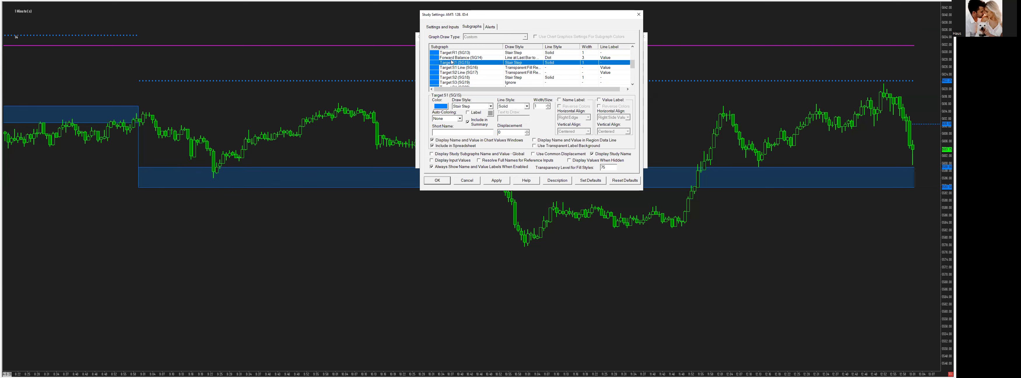
{"action": "left_click", "coordinate": [474, 183]}
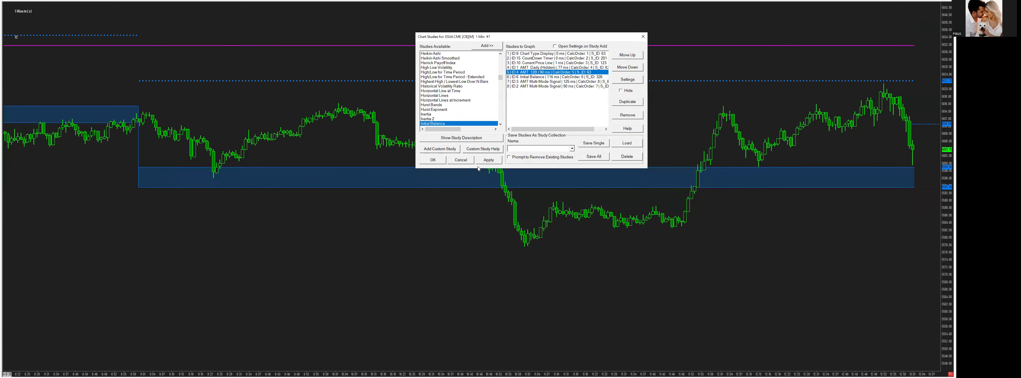
- Set the copied signal's Level Subgraph to SG15
{"action": "left_click", "coordinate": [534, 86]}
{"action": "left_click", "coordinate": [622, 81]}
{"action": "left_click", "coordinate": [606, 53]}
{"action": "left_click", "coordinate": [515, 162]}
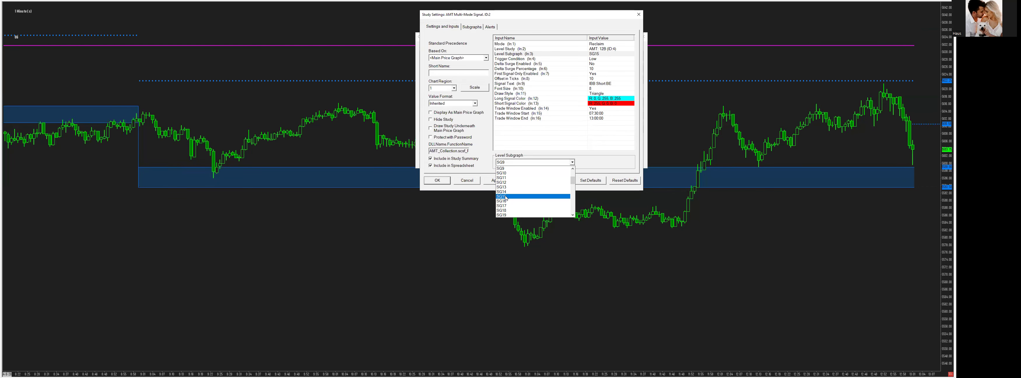
{"action": "left_click", "coordinate": [506, 196]}
- Set First Signal Only Enabled to No, clear the IBB Short BE signal text, and apply
{"action": "left_click", "coordinate": [602, 60]}
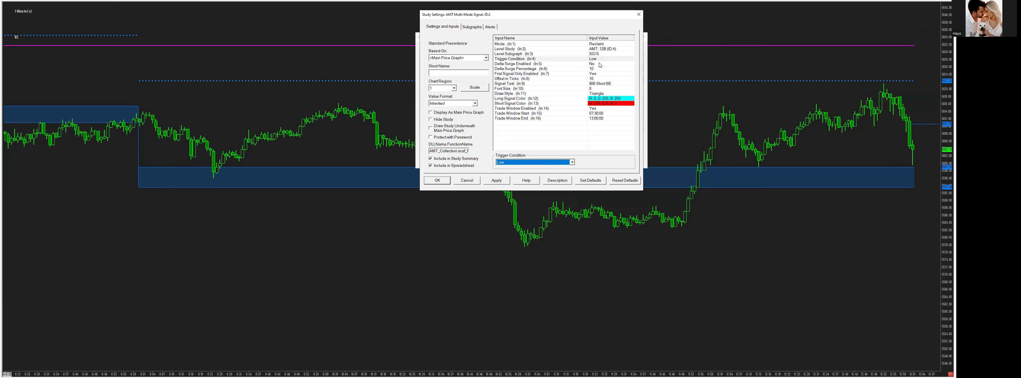
{"action": "left_click", "coordinate": [595, 75]}
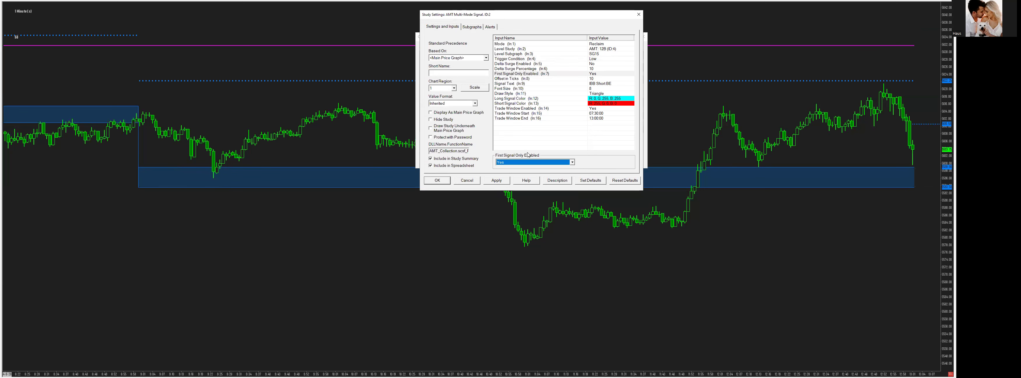
{"action": "left_click", "coordinate": [512, 163]}
{"action": "left_click", "coordinate": [507, 167]}
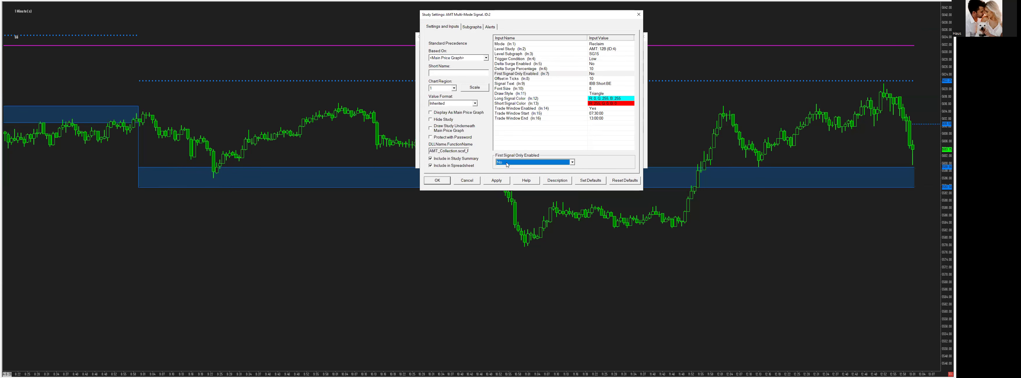
{"action": "left_click", "coordinate": [602, 83]}
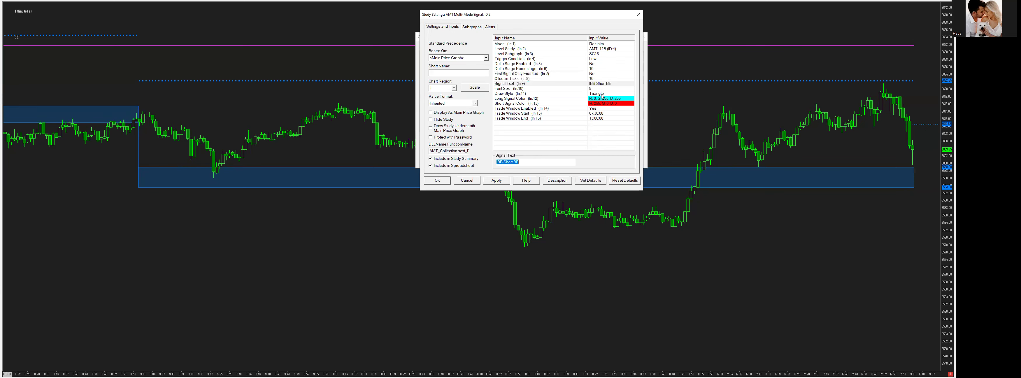
{"action": "key", "text": "BackSpace"}
{"action": "left_click", "coordinate": [496, 181]}
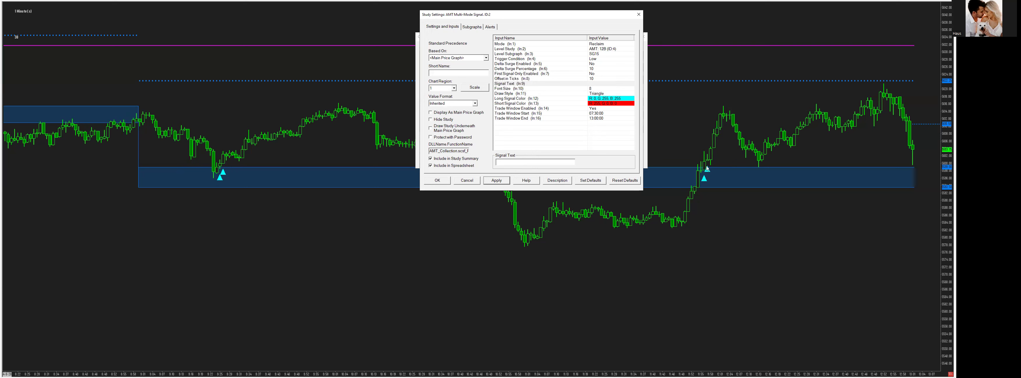
{"action": "left_click", "coordinate": [602, 65]}
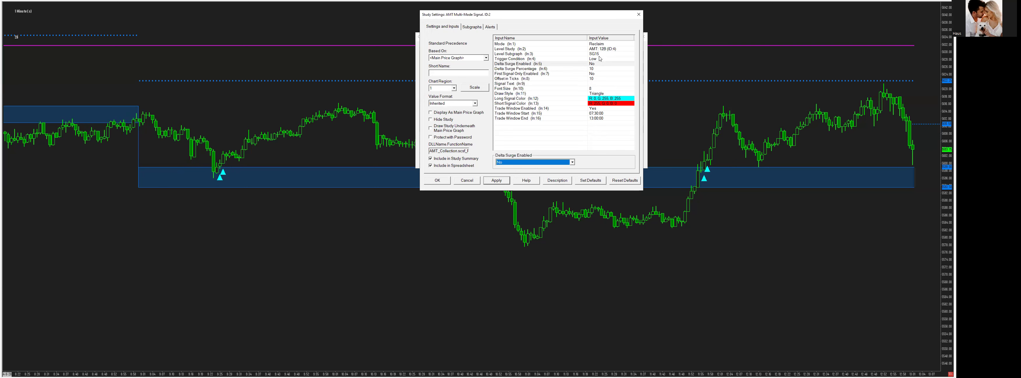
{"action": "left_click", "coordinate": [601, 59]}
{"action": "left_click", "coordinate": [515, 162]}
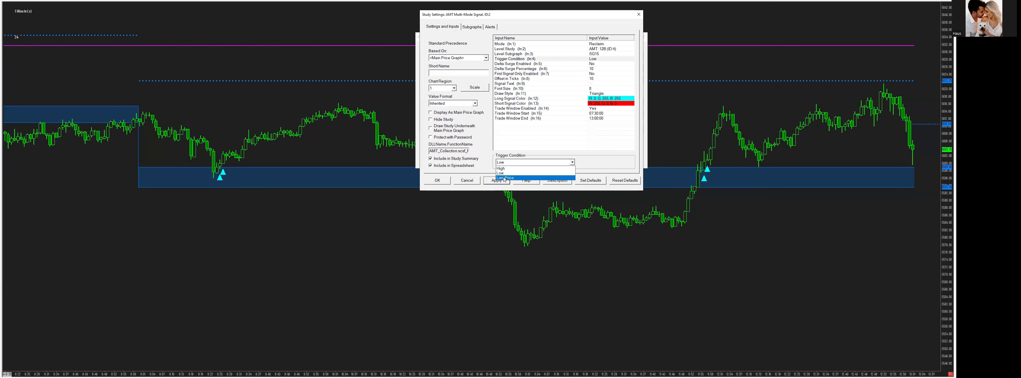
{"action": "left_click", "coordinate": [511, 174]}
{"action": "left_click", "coordinate": [496, 180]}
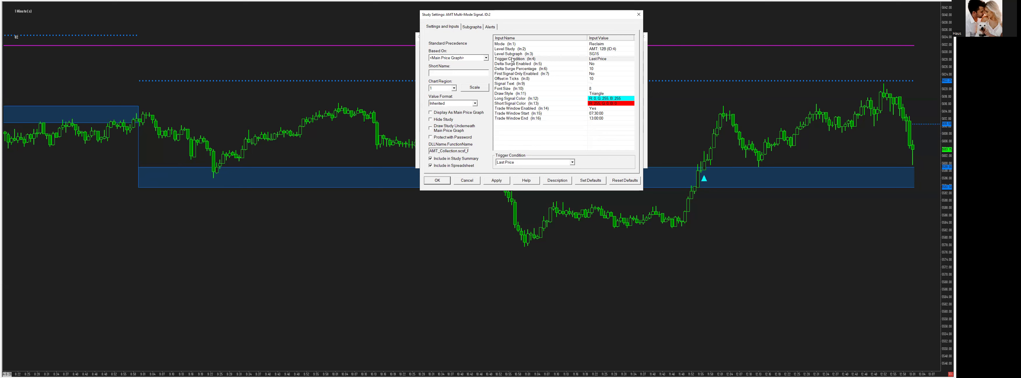
{"action": "left_click", "coordinate": [592, 59]}
{"action": "left_click", "coordinate": [543, 162]}
{"action": "key", "text": "Up"}
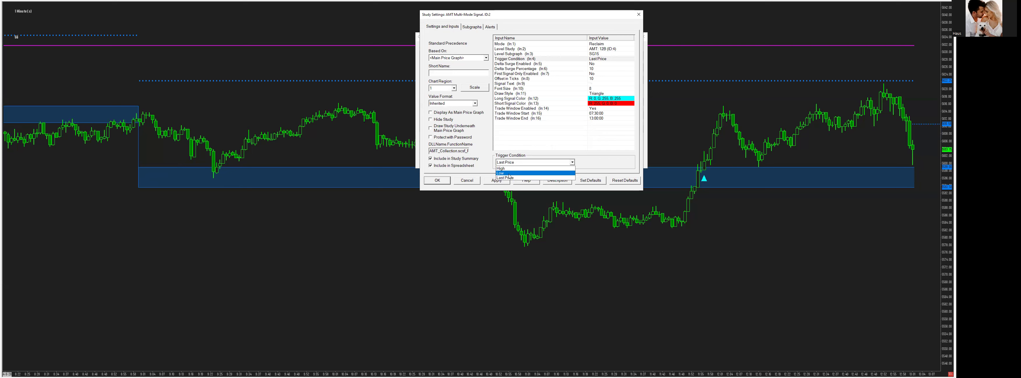
{"action": "left_click", "coordinate": [523, 173]}
{"action": "left_click", "coordinate": [496, 180]}
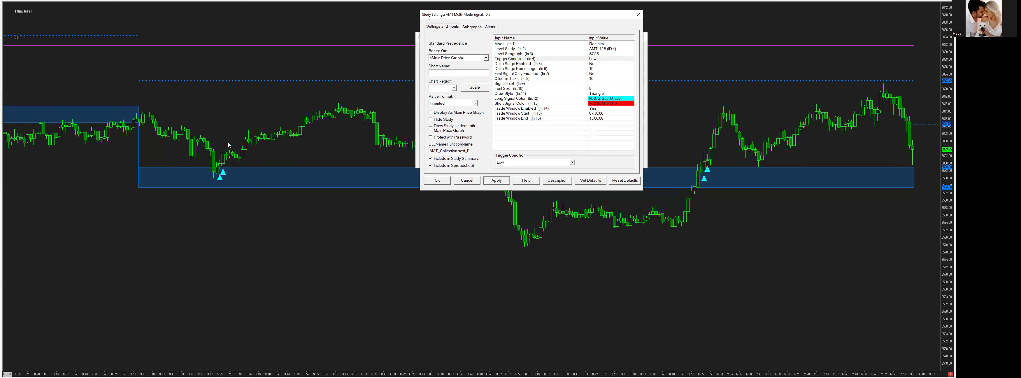
- Set Trade Window Enabled to No, then OK both Study Settings and Chart Studies
{"action": "left_click", "coordinate": [590, 84]}
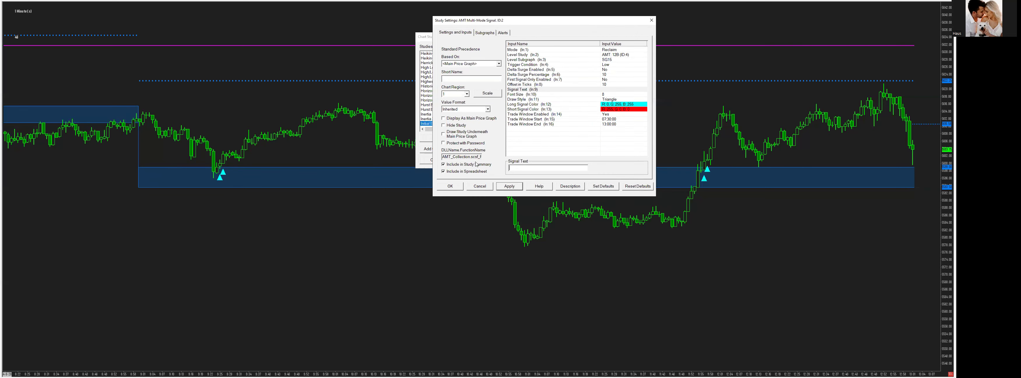
{"action": "left_click", "coordinate": [606, 114]}
{"action": "left_click", "coordinate": [515, 168]}
{"action": "left_click", "coordinate": [515, 179]}
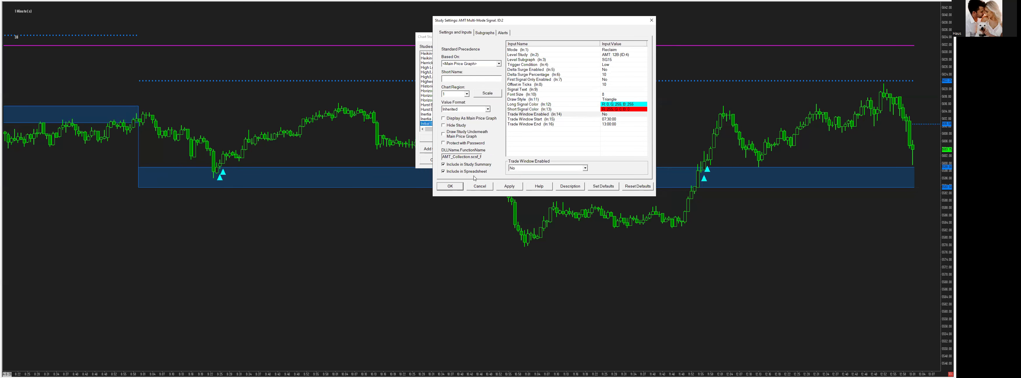
{"action": "left_click", "coordinate": [450, 186]}
{"action": "left_click", "coordinate": [433, 161]}
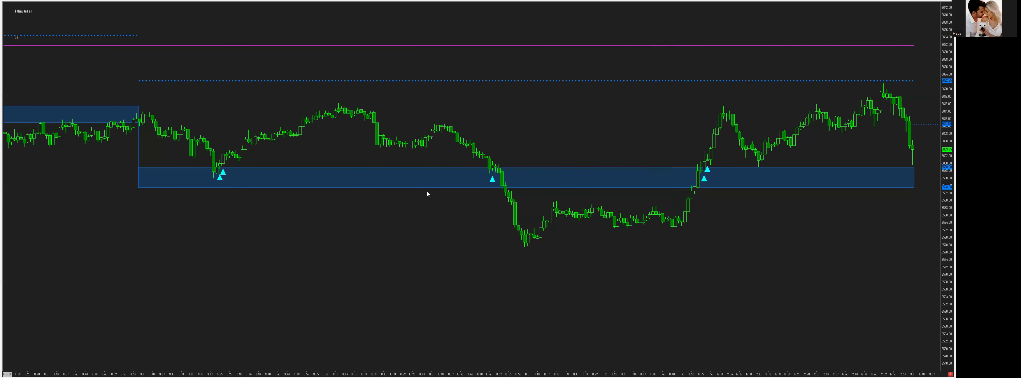
- Scroll and pan the ES chart back through earlier sessions to review the cyan reclaim triangles
{"action": "scroll", "coordinate": [529, 168], "scroll_direction": "up", "scroll_amount": 10}
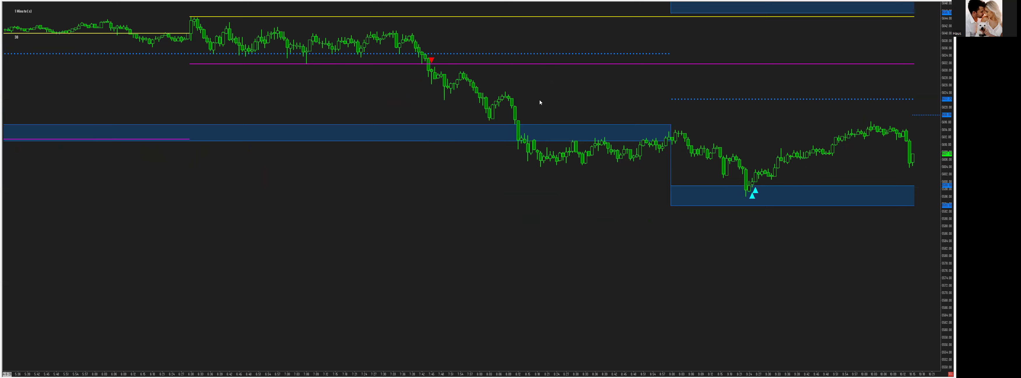
{"action": "scroll", "coordinate": [489, 154], "scroll_direction": "down", "scroll_amount": 3}
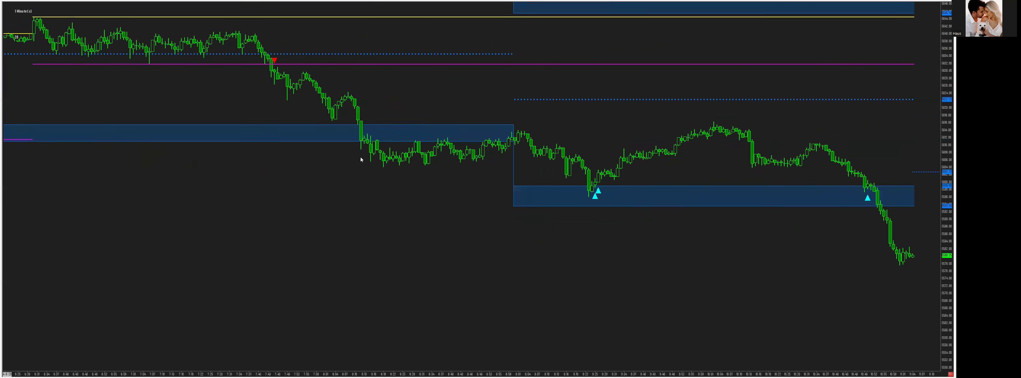
{"action": "scroll", "coordinate": [510, 148], "scroll_direction": "down", "scroll_amount": 4}
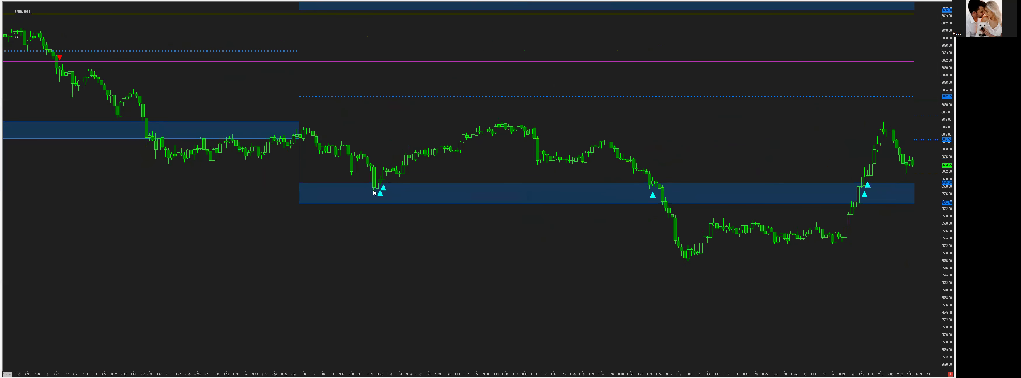
{"action": "scroll", "coordinate": [538, 209], "scroll_direction": "down", "scroll_amount": 3}
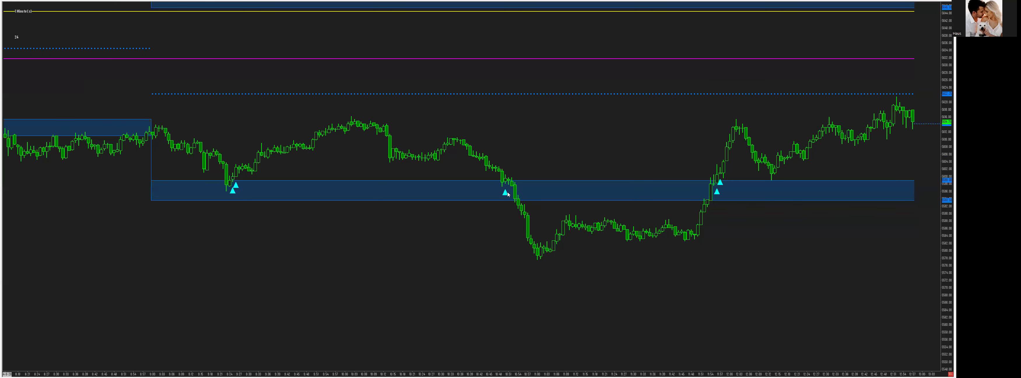
{"action": "scroll", "coordinate": [684, 194], "scroll_direction": "down", "scroll_amount": 2}
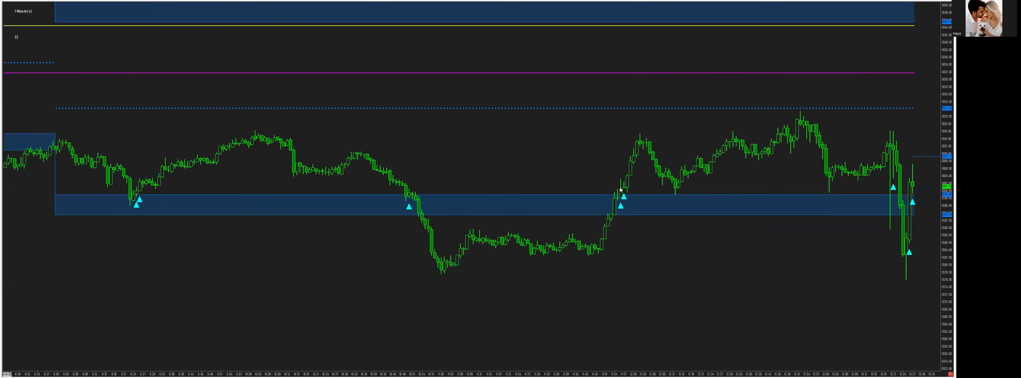
{"action": "scroll", "coordinate": [761, 218], "scroll_direction": "down", "scroll_amount": 6}
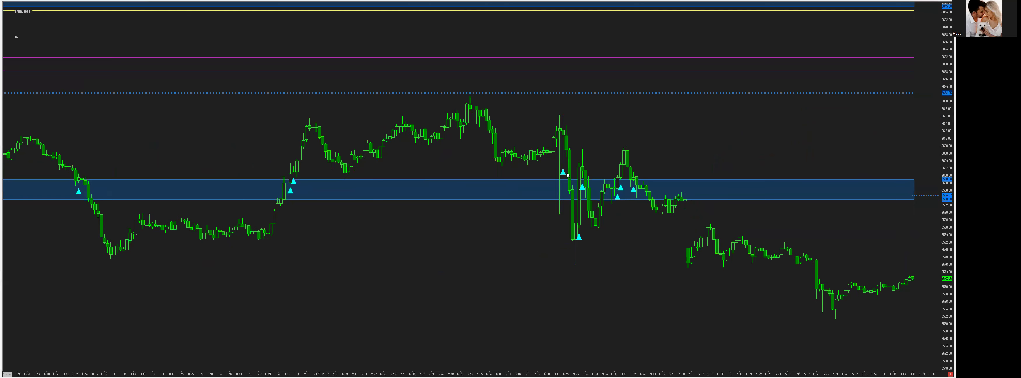
{"action": "scroll", "coordinate": [500, 116], "scroll_direction": "down", "scroll_amount": 1}
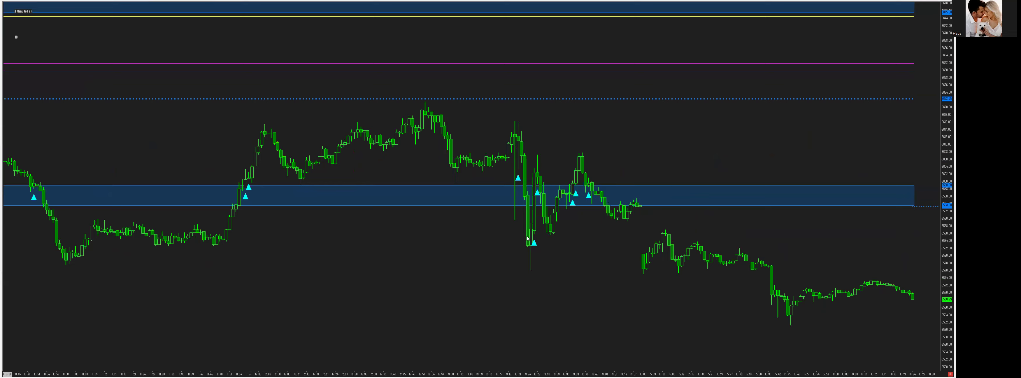
{"action": "scroll", "coordinate": [526, 237], "scroll_direction": "up", "scroll_amount": 1}
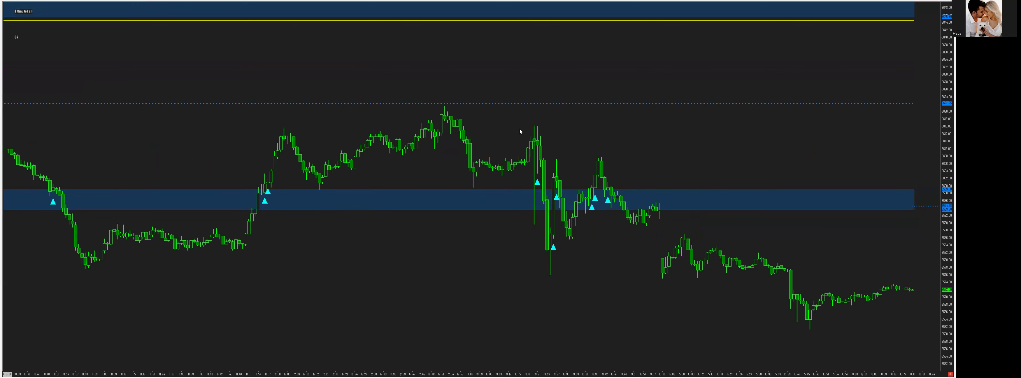
{"action": "scroll", "coordinate": [608, 250], "scroll_direction": "down", "scroll_amount": 1}
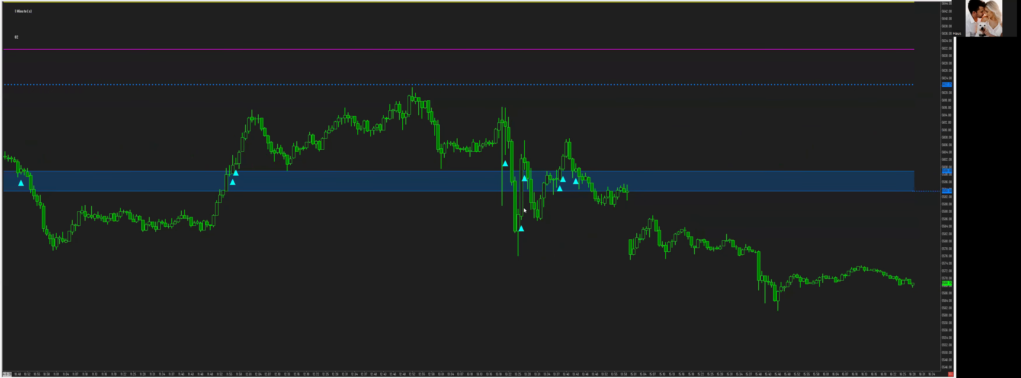
{"action": "scroll", "coordinate": [568, 144], "scroll_direction": "up", "scroll_amount": 2}
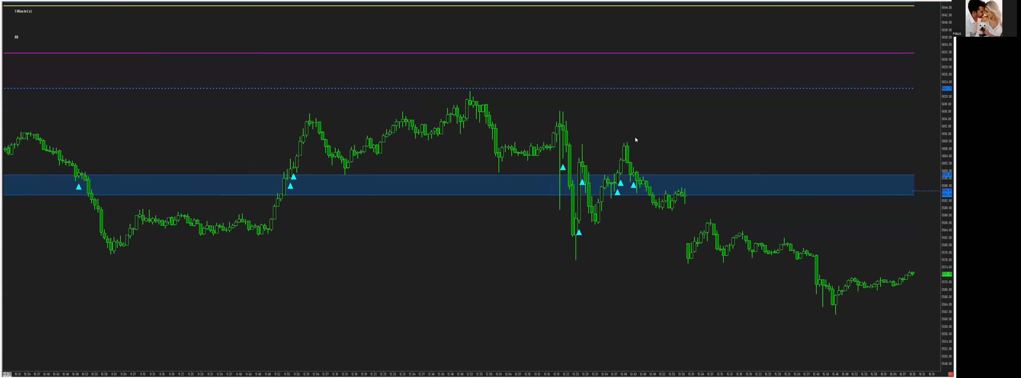
{"action": "scroll", "coordinate": [699, 131], "scroll_direction": "down", "scroll_amount": 5}
{"action": "scroll", "coordinate": [731, 191], "scroll_direction": "up", "scroll_amount": 15}
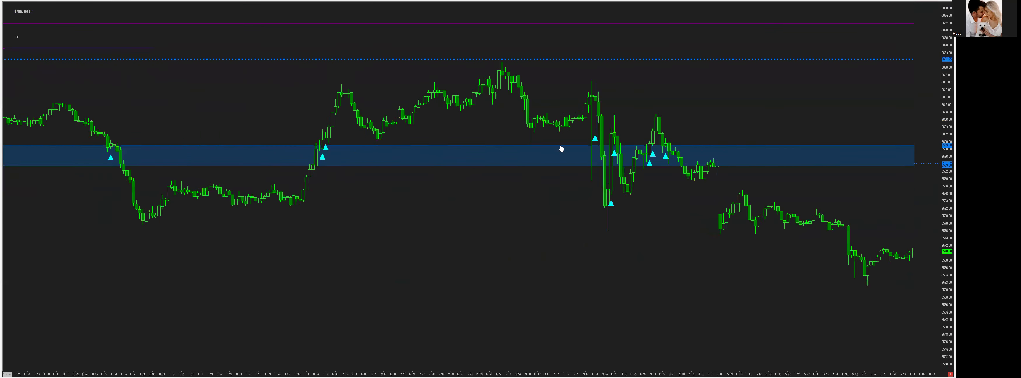
{"action": "scroll", "coordinate": [347, 159], "scroll_direction": "up", "scroll_amount": 20}
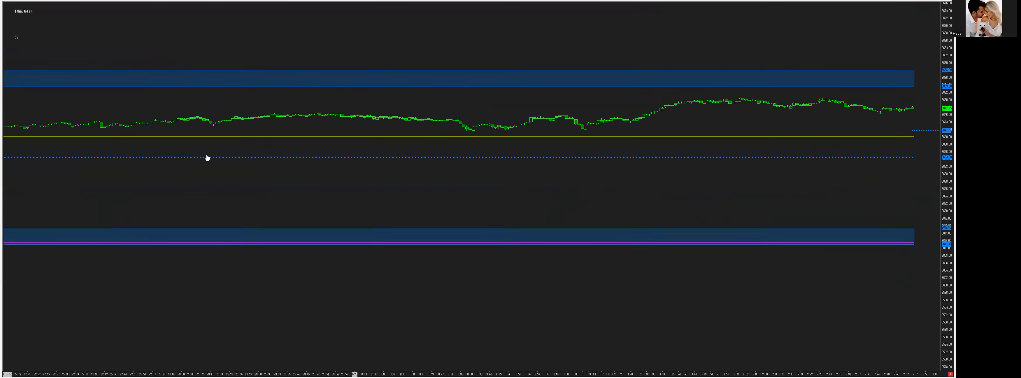
{"action": "scroll", "coordinate": [504, 159], "scroll_direction": "up", "scroll_amount": 20}
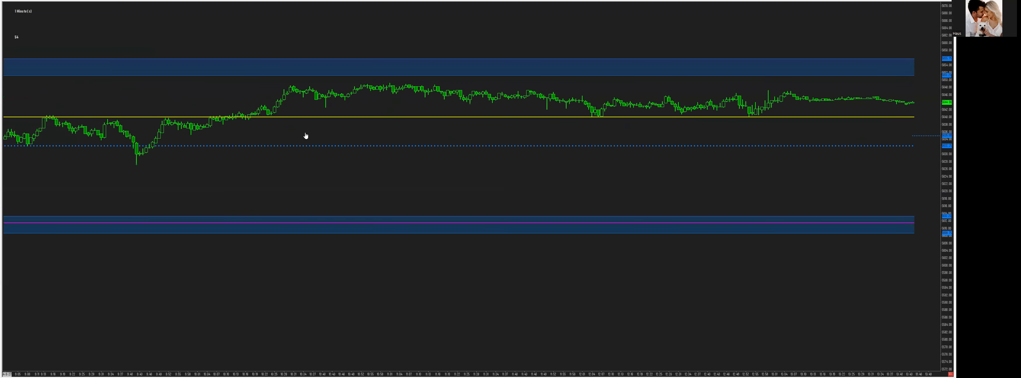
{"action": "scroll", "coordinate": [500, 138], "scroll_direction": "up", "scroll_amount": 8}
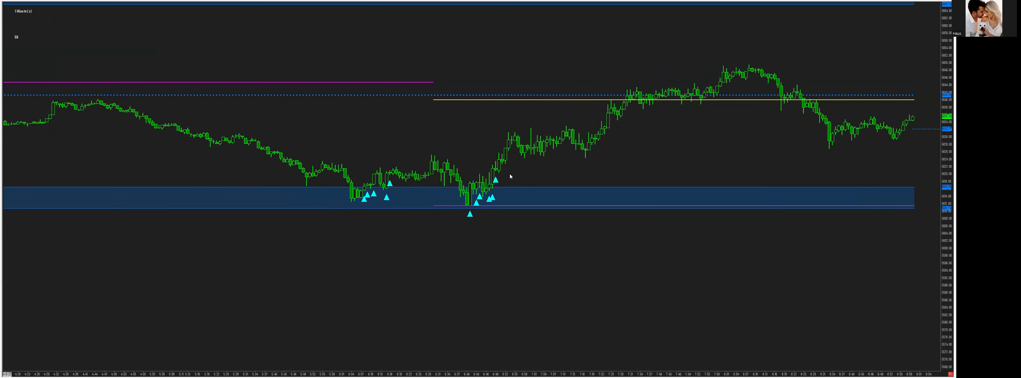
{"action": "left_click_drag", "start_coordinate": [505, 169], "coordinate": [562, 157]}
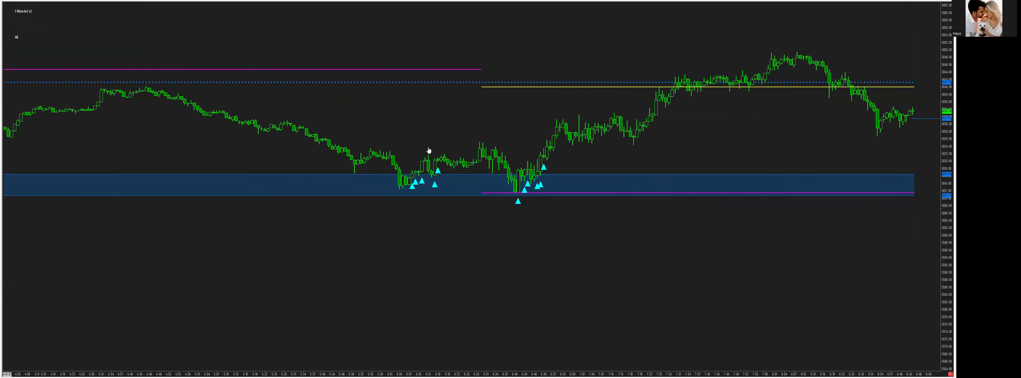
{"action": "left_click_drag", "start_coordinate": [429, 150], "coordinate": [465, 148]}
- Open the settings of the ID:2 AMT Multi-Mode Signal study
{"action": "key", "text": "F6"}
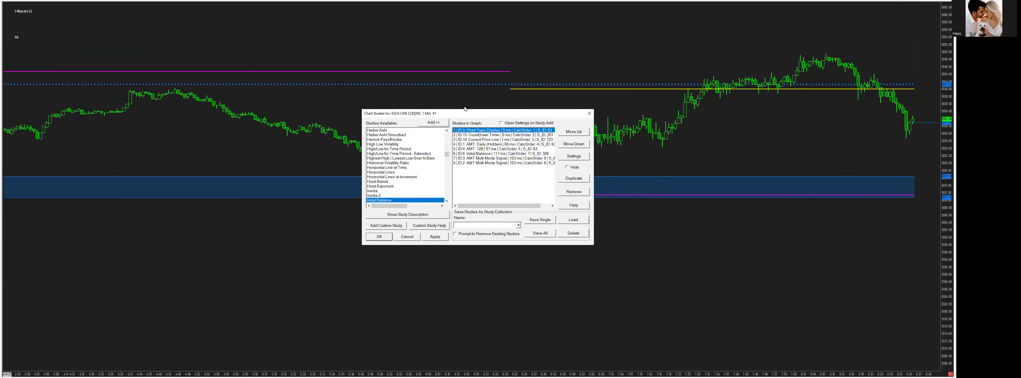
{"action": "key", "text": "Return"}
{"action": "scroll", "coordinate": [483, 159], "scroll_direction": "up", "scroll_amount": 5}
{"action": "scroll", "coordinate": [522, 145], "scroll_direction": "down", "scroll_amount": 2}
{"action": "scroll", "coordinate": [510, 159], "scroll_direction": "down", "scroll_amount": 4}
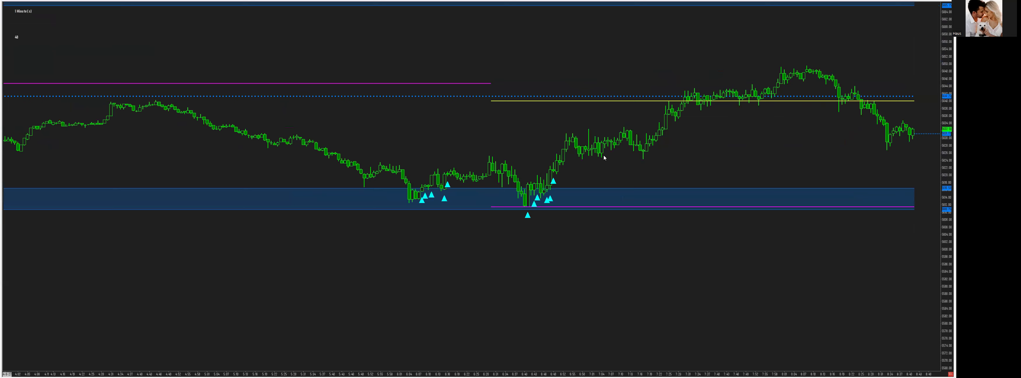
{"action": "key", "text": "F6"}
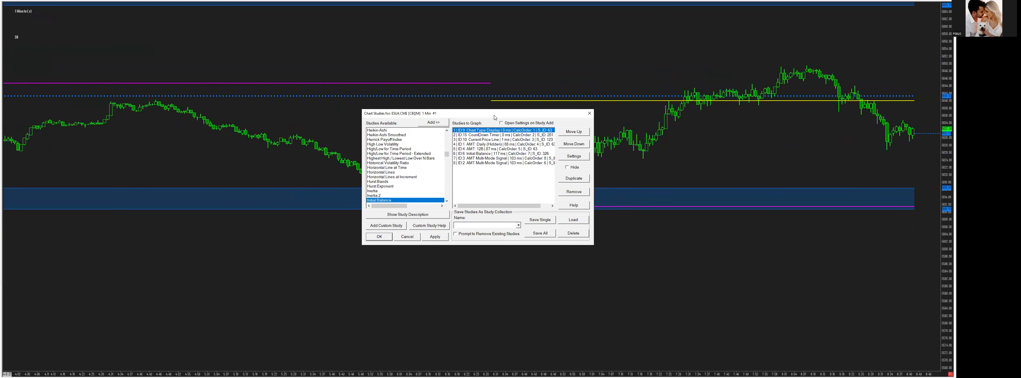
{"action": "left_click_drag", "start_coordinate": [495, 117], "coordinate": [479, 37]}
{"action": "left_click", "coordinate": [525, 82]}
{"action": "left_click", "coordinate": [559, 75]}
- Set Draw Style to Text and Signal Text to 'Reclaim', apply, and close
{"action": "left_click", "coordinate": [527, 89]}
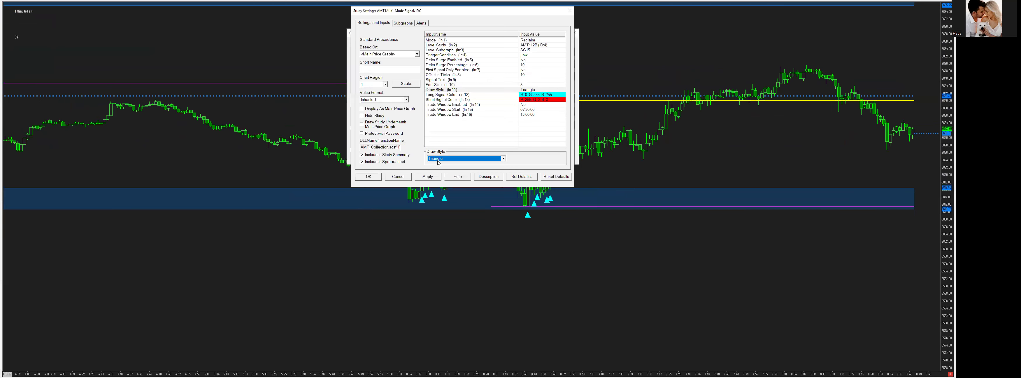
{"action": "key", "text": "t"}
{"action": "key", "text": "Return"}
{"action": "left_click", "coordinate": [527, 85]}
{"action": "left_click", "coordinate": [527, 80]}
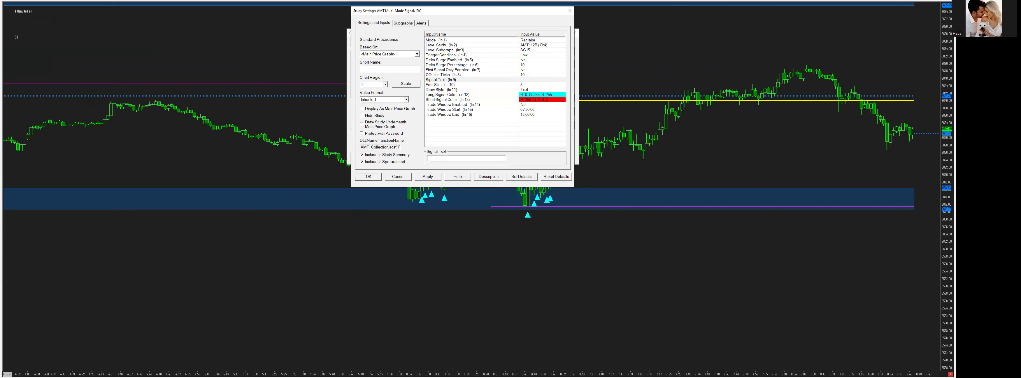
{"action": "type", "text": "Reclaim"}
{"action": "left_click", "coordinate": [430, 176]}
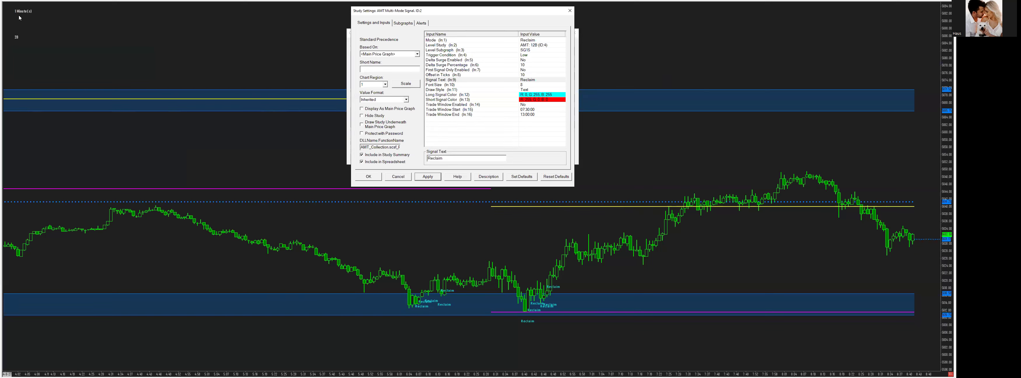
{"action": "left_click", "coordinate": [369, 175]}
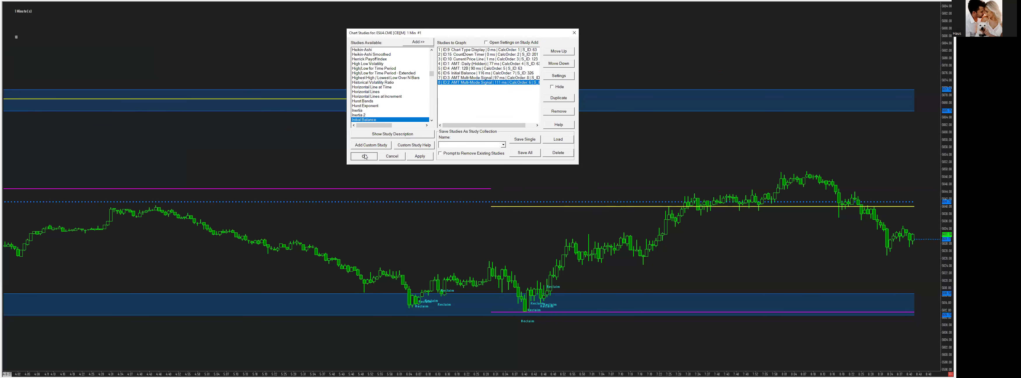
- Scroll the chart across sessions to check the Reclaim labels at the support zone
{"action": "key", "text": "Return"}
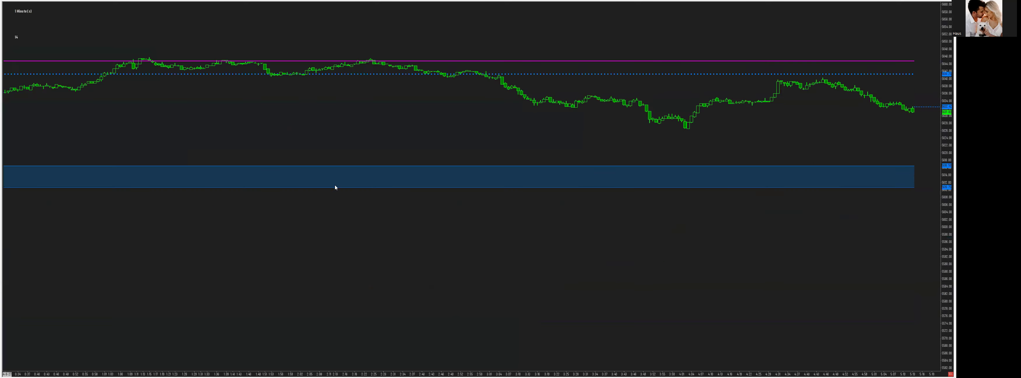
{"action": "scroll", "coordinate": [334, 187], "scroll_direction": "down", "scroll_amount": 15}
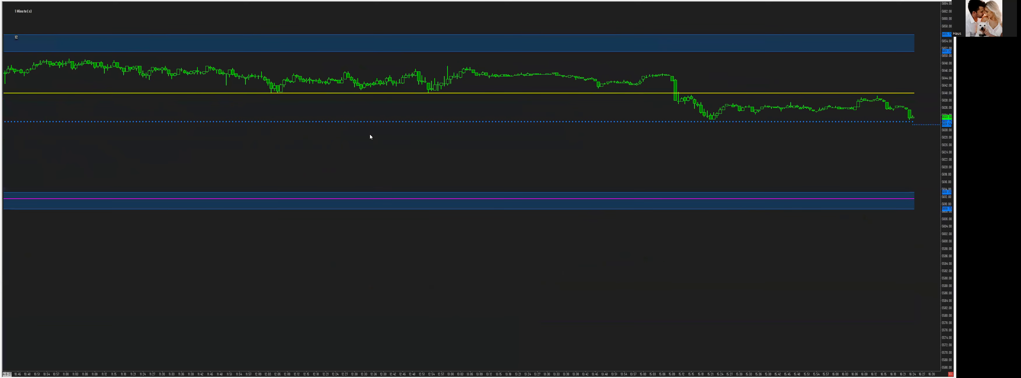
{"action": "scroll", "coordinate": [370, 136], "scroll_direction": "down", "scroll_amount": 5}
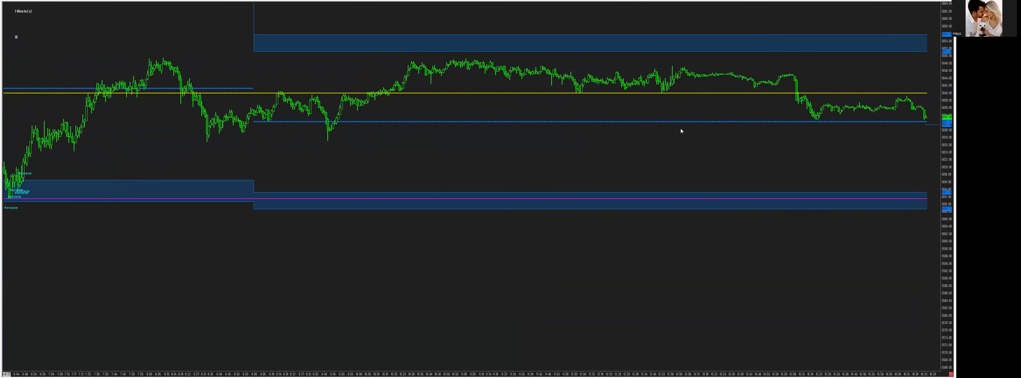
{"action": "scroll", "coordinate": [677, 135], "scroll_direction": "down", "scroll_amount": 10}
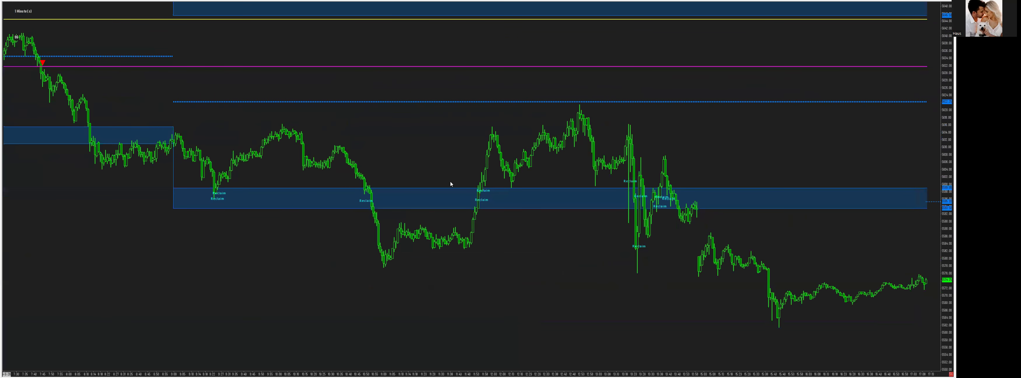
{"action": "scroll", "coordinate": [450, 184], "scroll_direction": "up", "scroll_amount": 8}
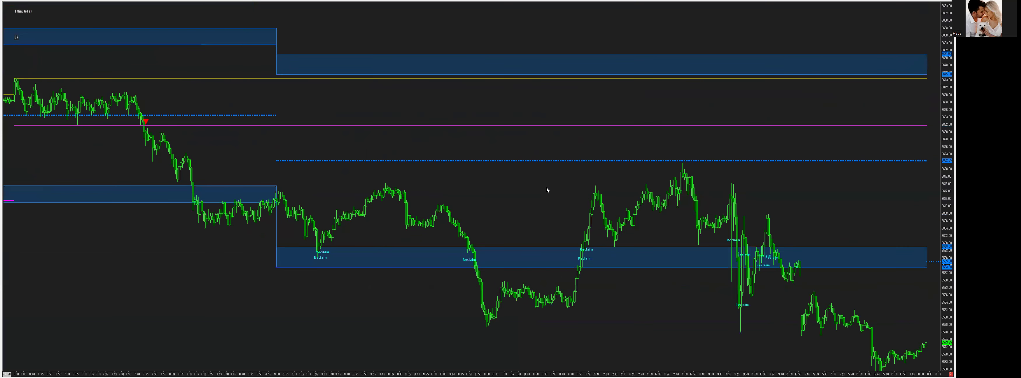
{"action": "key", "text": "F6"}
{"action": "key", "text": "Escape"}
{"action": "scroll", "coordinate": [523, 135], "scroll_direction": "down", "scroll_amount": 1}
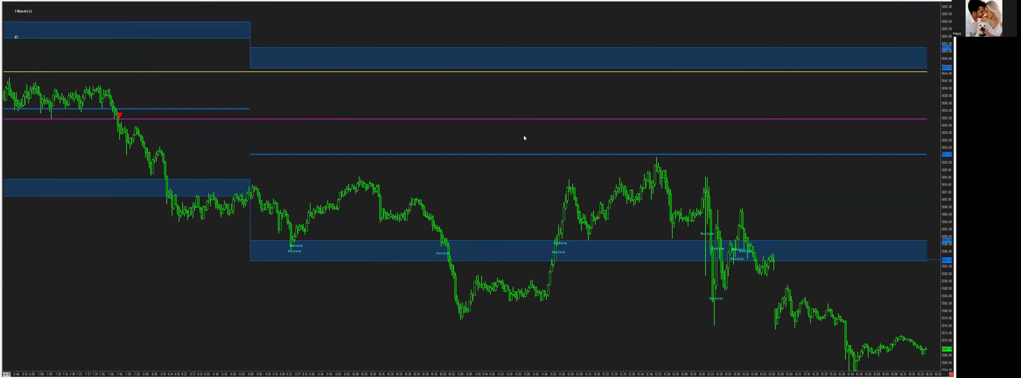
{"action": "key", "text": "F6"}
- Review the settings of the ID:2 and ID:3 AMT Multi-Mode Signal studies
{"action": "left_click", "coordinate": [501, 162]}
{"action": "left_click", "coordinate": [580, 156]}
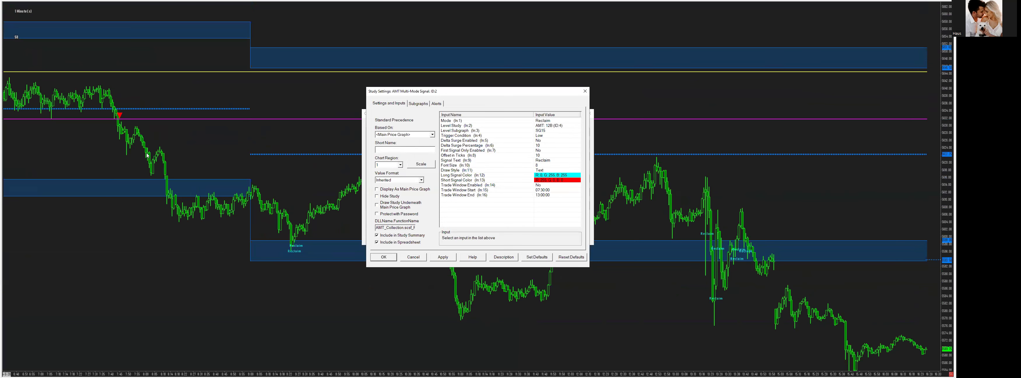
{"action": "left_click", "coordinate": [413, 256]}
{"action": "left_click", "coordinate": [489, 158]}
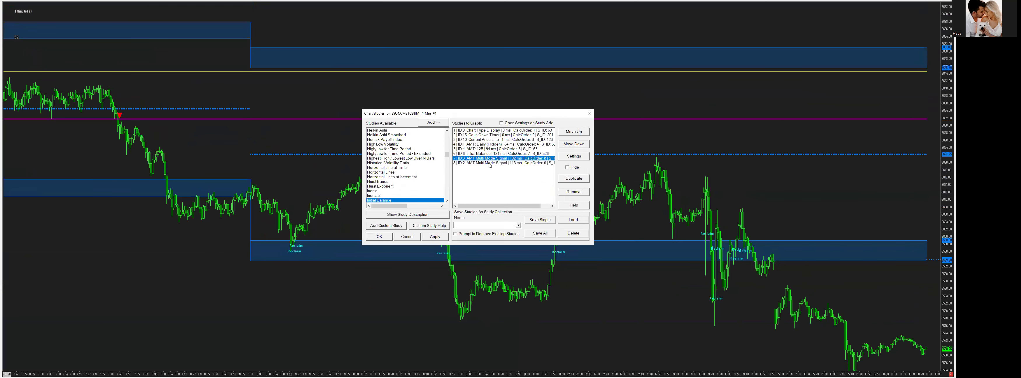
{"action": "left_click", "coordinate": [585, 159]}
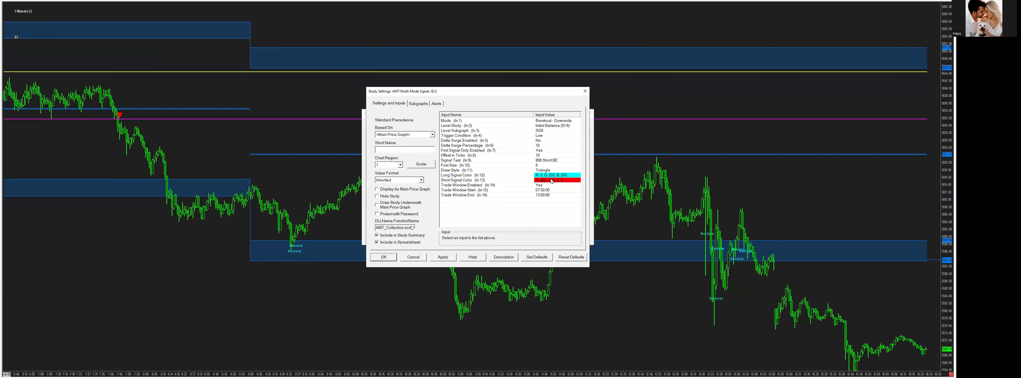
{"action": "left_click", "coordinate": [542, 190]}
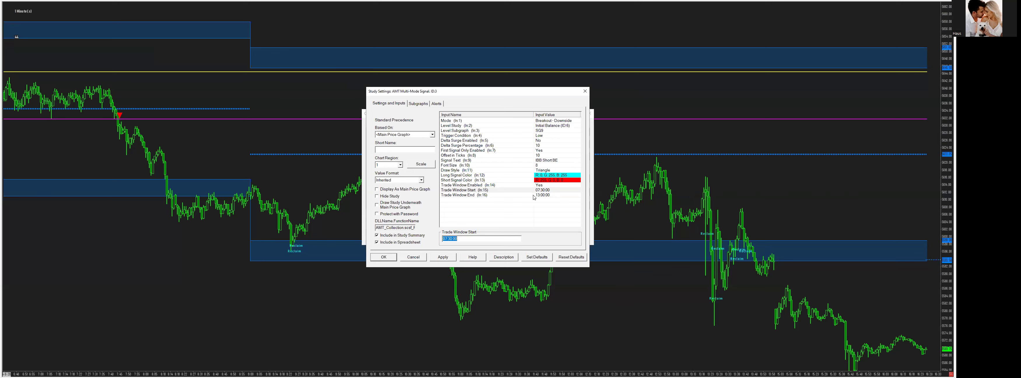
- Shorten the Initial Balance end time to 06:44:59 and apply it to the chart
{"action": "left_click", "coordinate": [425, 258]}
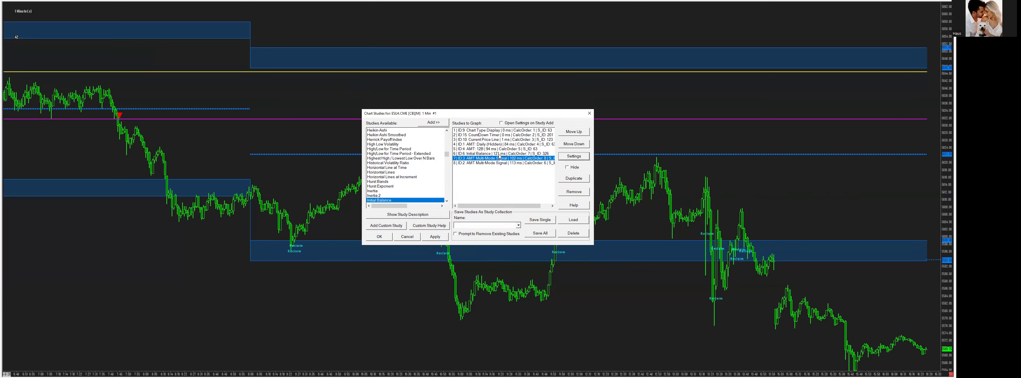
{"action": "left_click", "coordinate": [539, 153]}
{"action": "left_click", "coordinate": [566, 157]}
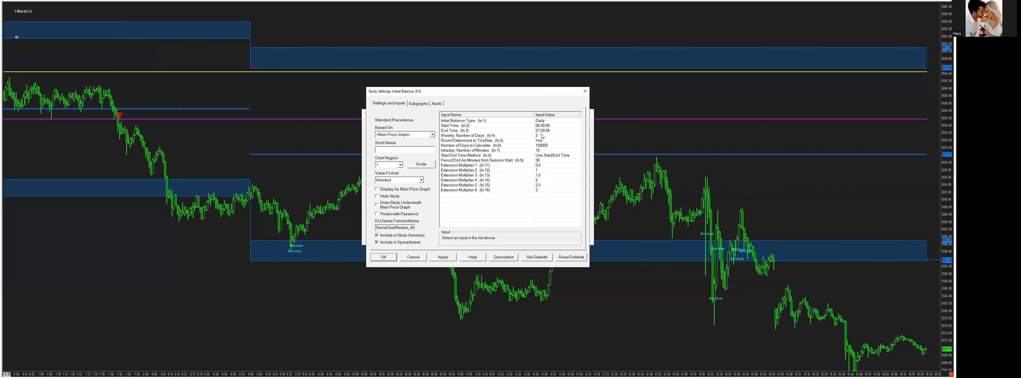
{"action": "left_click", "coordinate": [541, 130]}
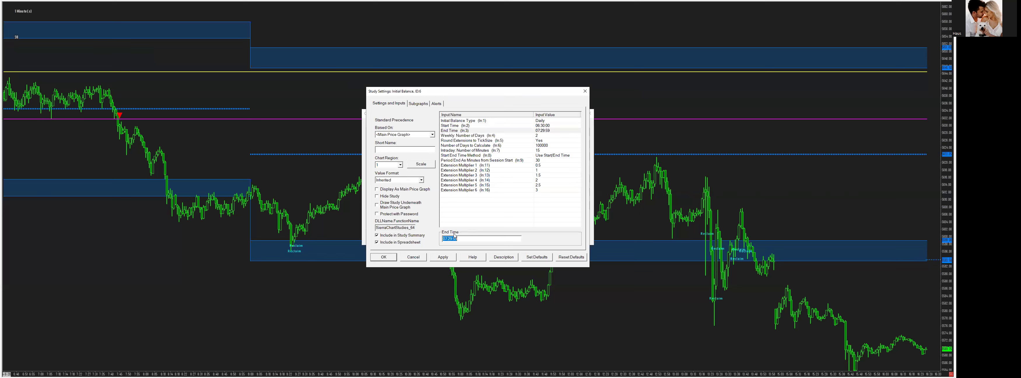
{"action": "left_click", "coordinate": [446, 239]}
{"action": "key", "text": "BackSpace"}
{"action": "key", "text": "BackSpace"}
{"action": "type", "text": "4"}
{"action": "left_click", "coordinate": [413, 256]}
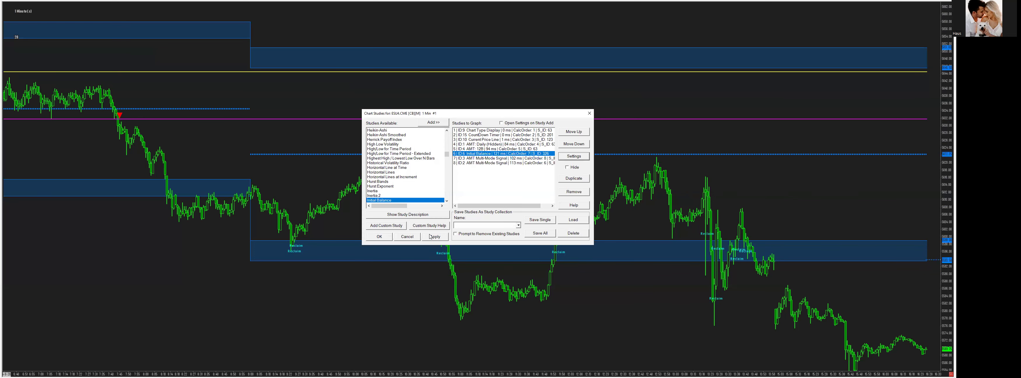
{"action": "left_click", "coordinate": [435, 236]}
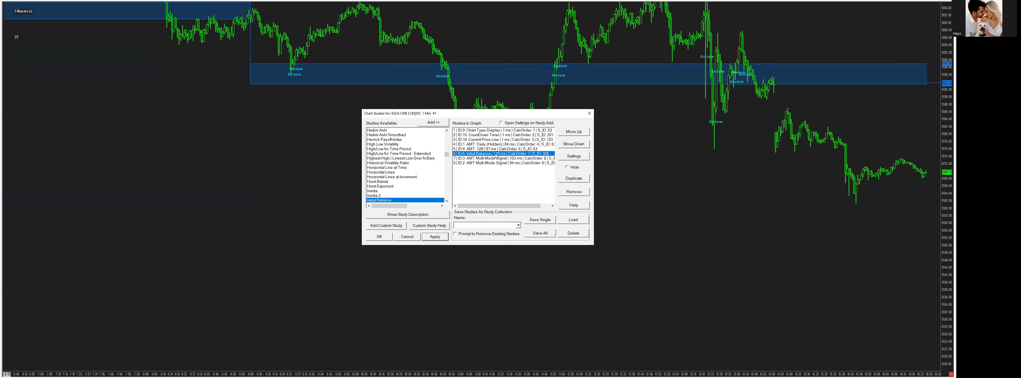
- Hide the second AMT Multi-Mode Signal study and apply
{"action": "left_click", "coordinate": [492, 163]}
{"action": "left_click", "coordinate": [578, 168]}
{"action": "left_click", "coordinate": [434, 236]}
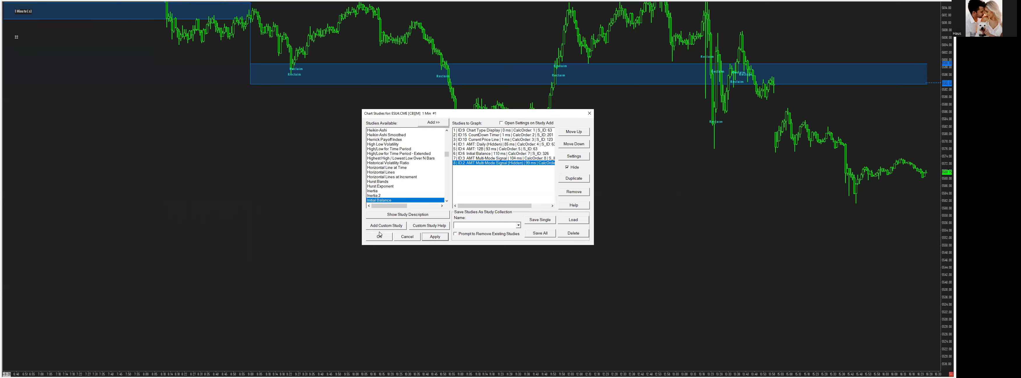
- Scroll the chart to the session where the red short-signal triangle fires
{"action": "key", "text": "Return"}
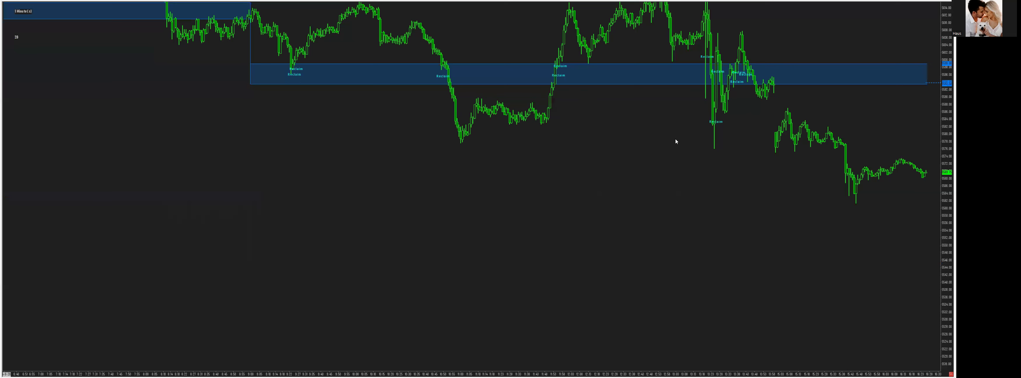
{"action": "scroll", "coordinate": [613, 136], "scroll_direction": "down", "scroll_amount": 10}
{"action": "scroll", "coordinate": [565, 135], "scroll_direction": "down", "scroll_amount": 5}
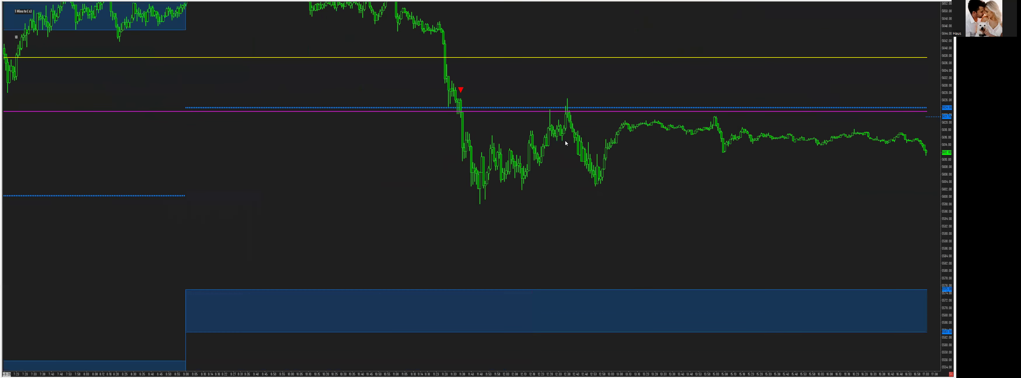
{"action": "scroll", "coordinate": [618, 226], "scroll_direction": "down", "scroll_amount": 6}
{"action": "scroll", "coordinate": [594, 101], "scroll_direction": "down", "scroll_amount": 2}
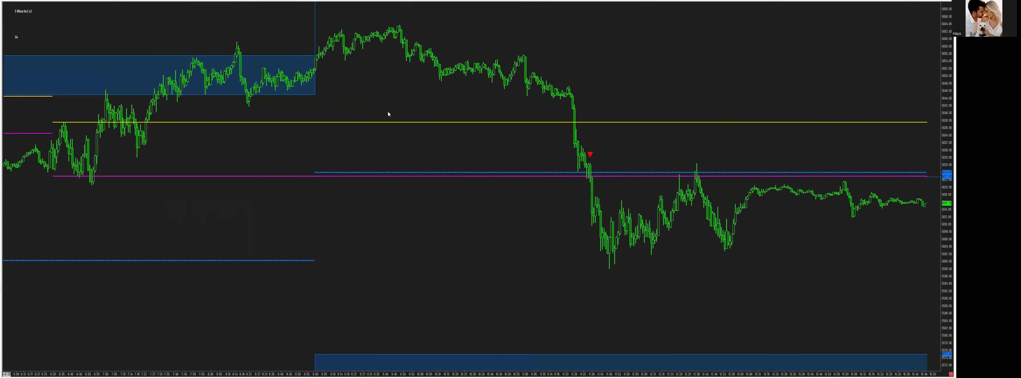
{"action": "scroll", "coordinate": [559, 156], "scroll_direction": "down", "scroll_amount": 4}
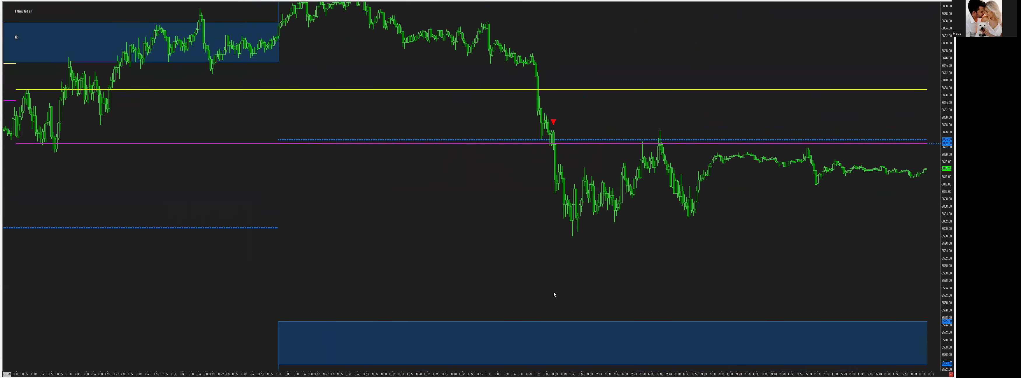
{"action": "scroll", "coordinate": [497, 207], "scroll_direction": "up", "scroll_amount": 10}
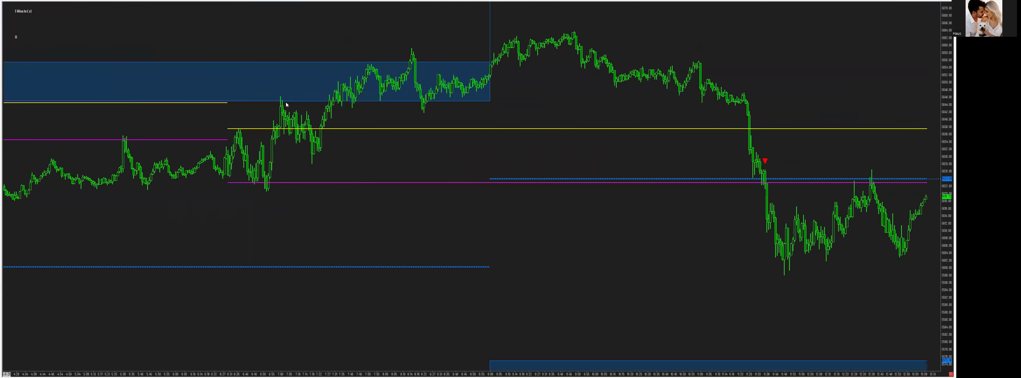
{"action": "scroll", "coordinate": [599, 180], "scroll_direction": "down", "scroll_amount": 4}
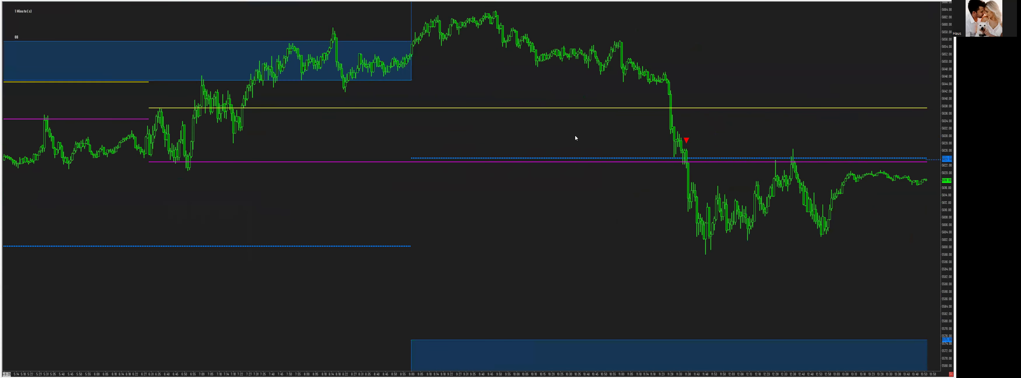
- Set the visible signal's Trade Window Start to 06:40:00 and apply
{"action": "key", "text": "F6"}
{"action": "left_click", "coordinate": [547, 159]}
{"action": "left_click", "coordinate": [574, 156]}
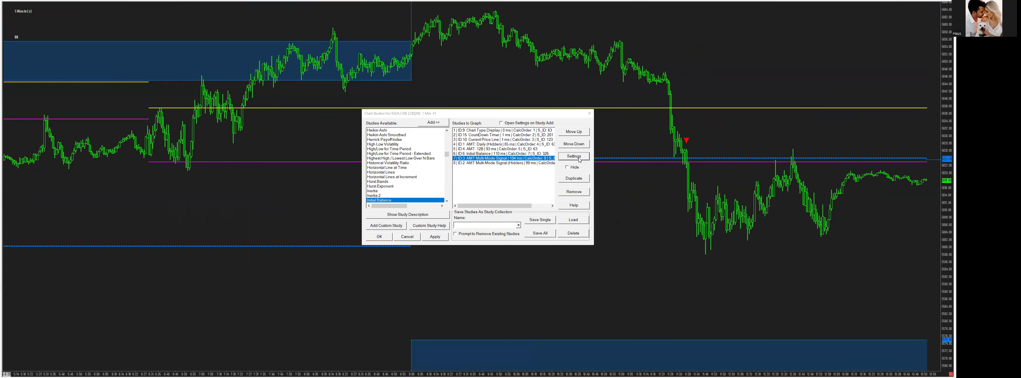
{"action": "left_click", "coordinate": [551, 190]}
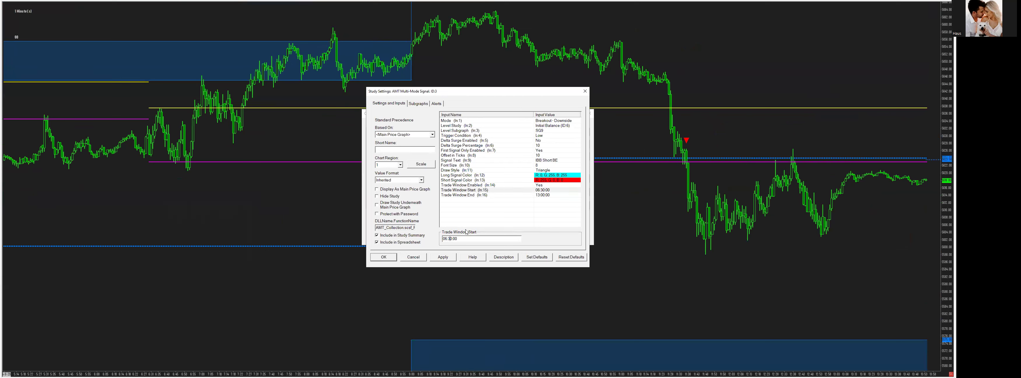
{"action": "key", "text": "BackSpace"}
{"action": "type", "text": "45"}
{"action": "left_click", "coordinate": [443, 257]}
{"action": "key", "text": "Return"}
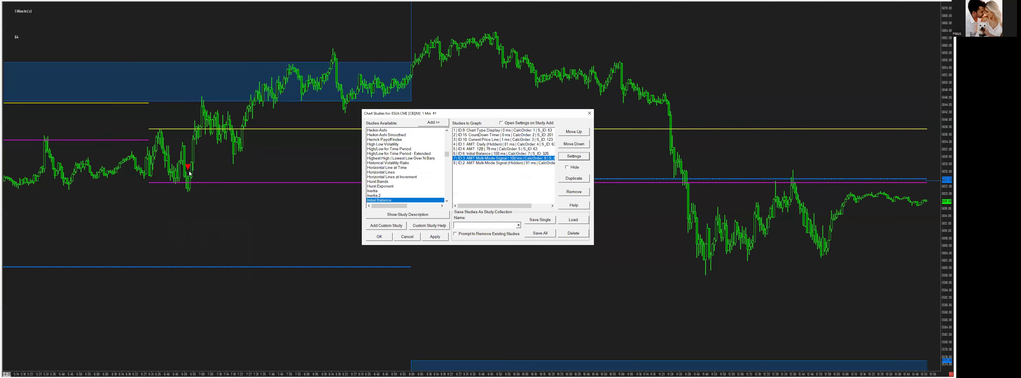
- Try First Signal Only Enabled set to No to show every short signal
{"action": "left_click", "coordinate": [582, 157]}
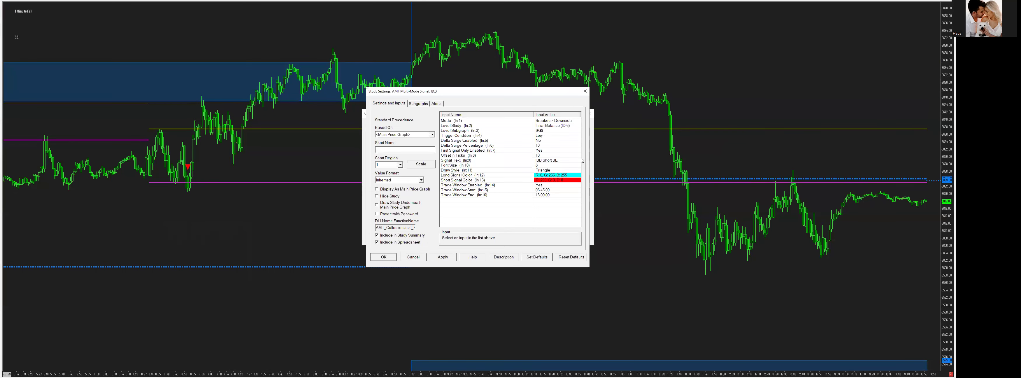
{"action": "left_click", "coordinate": [499, 151]}
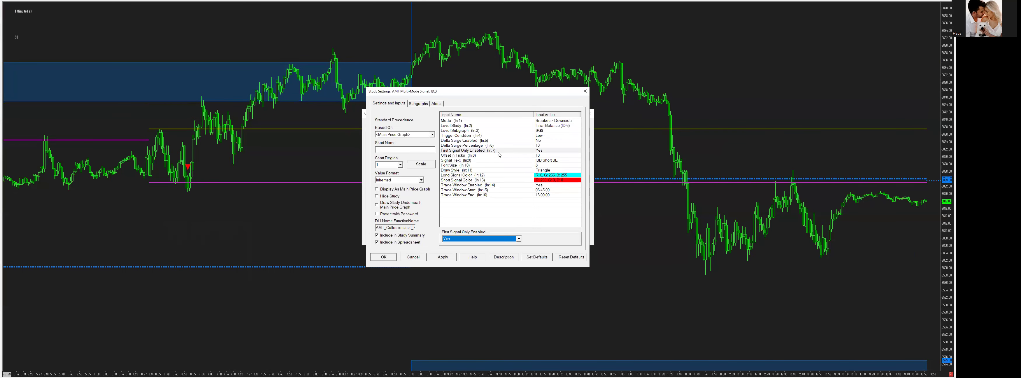
{"action": "left_click", "coordinate": [468, 239]}
{"action": "left_click", "coordinate": [468, 248]}
{"action": "left_click", "coordinate": [443, 257]}
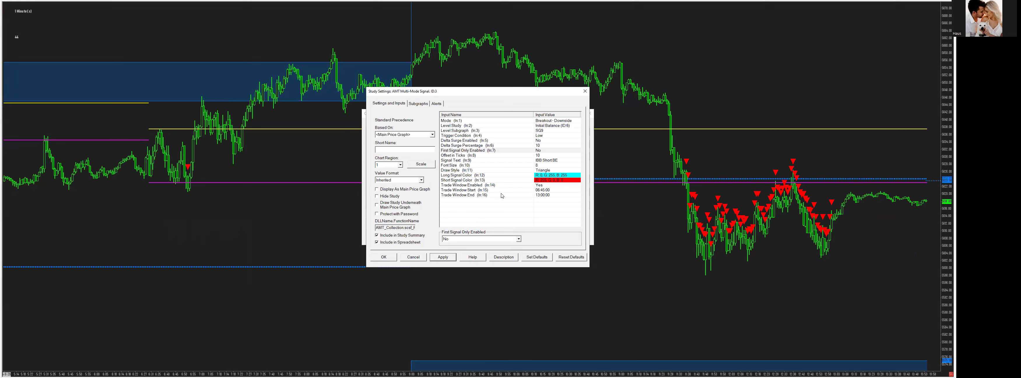
{"action": "left_click", "coordinate": [542, 152]}
{"action": "left_click", "coordinate": [469, 239]}
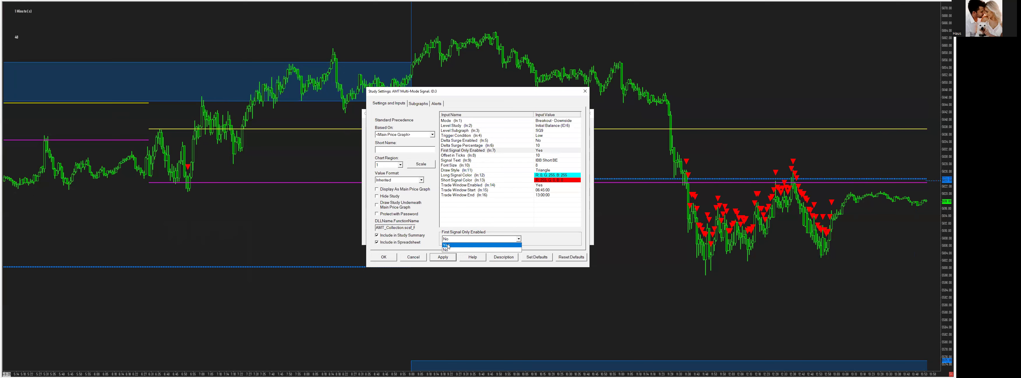
{"action": "left_click", "coordinate": [446, 249]}
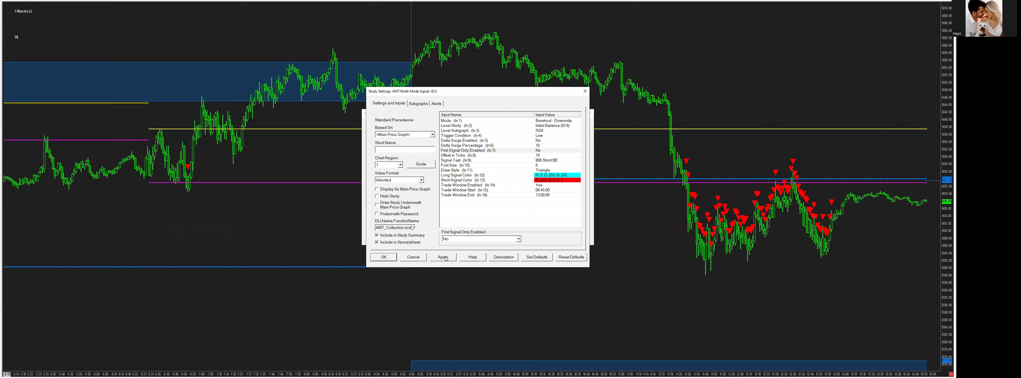
- Set First Signal Only Enabled back to Yes and confirm the settings
{"action": "left_click", "coordinate": [542, 152]}
{"action": "left_click", "coordinate": [476, 239]}
{"action": "left_click", "coordinate": [456, 250]}
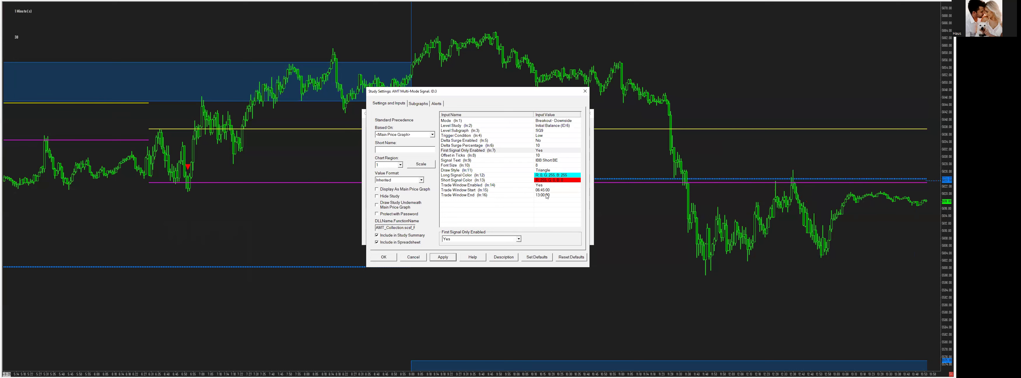
{"action": "left_click", "coordinate": [384, 257]}
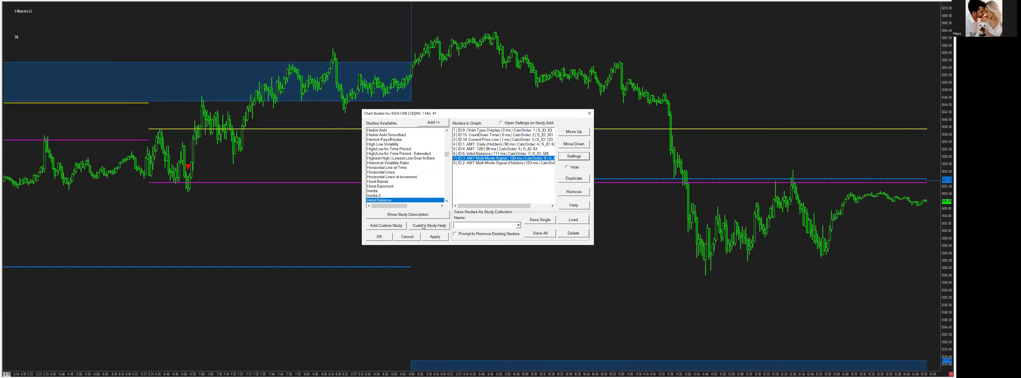
{"action": "left_click_drag", "start_coordinate": [522, 112], "coordinate": [572, 113]}
- Save the study changes and centre the chart on the cyan Reclaim labels and red short triangle
{"action": "left_click", "coordinate": [429, 240]}
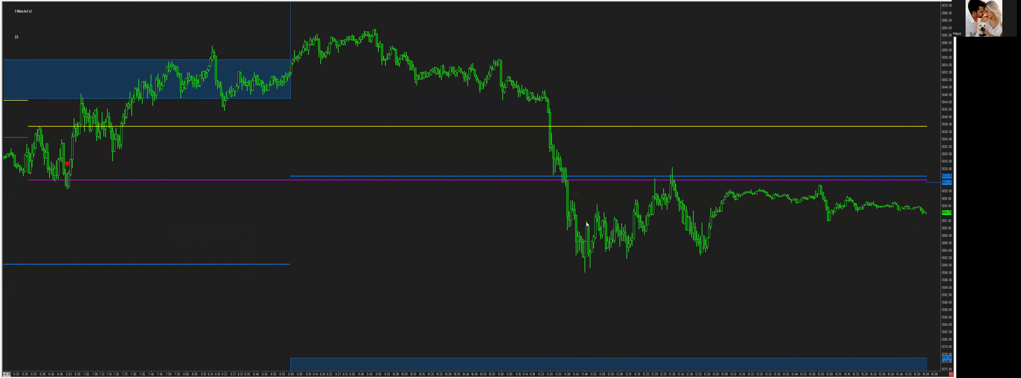
{"action": "scroll", "coordinate": [667, 215], "scroll_direction": "up", "scroll_amount": 10}
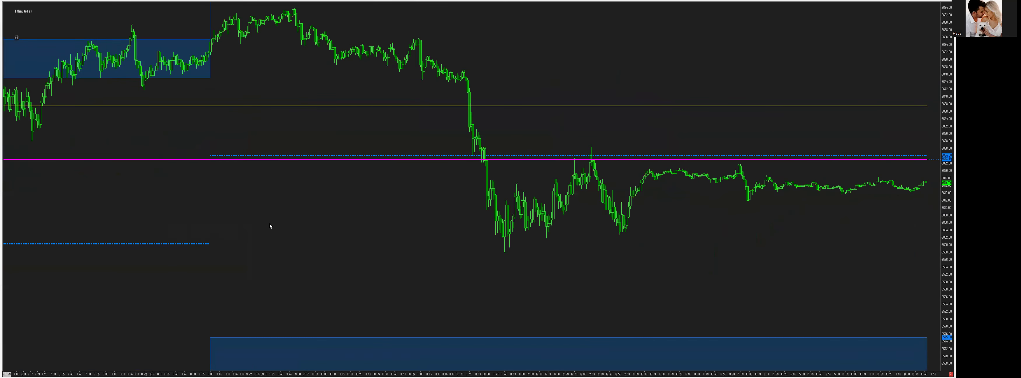
{"action": "scroll", "coordinate": [475, 194], "scroll_direction": "down", "scroll_amount": 20}
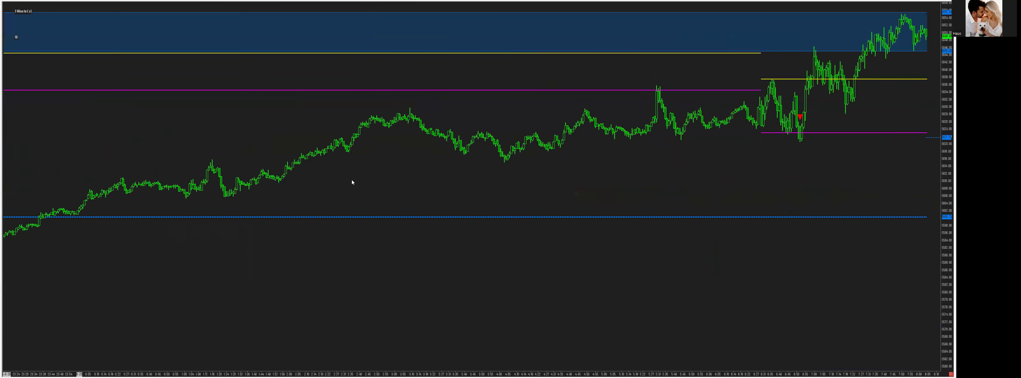
{"action": "scroll", "coordinate": [581, 198], "scroll_direction": "down", "scroll_amount": 15}
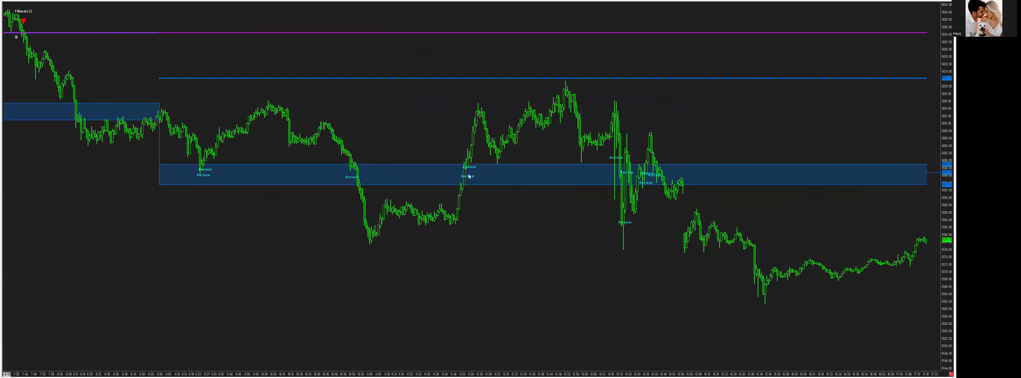
{"action": "scroll", "coordinate": [484, 174], "scroll_direction": "down", "scroll_amount": 3}
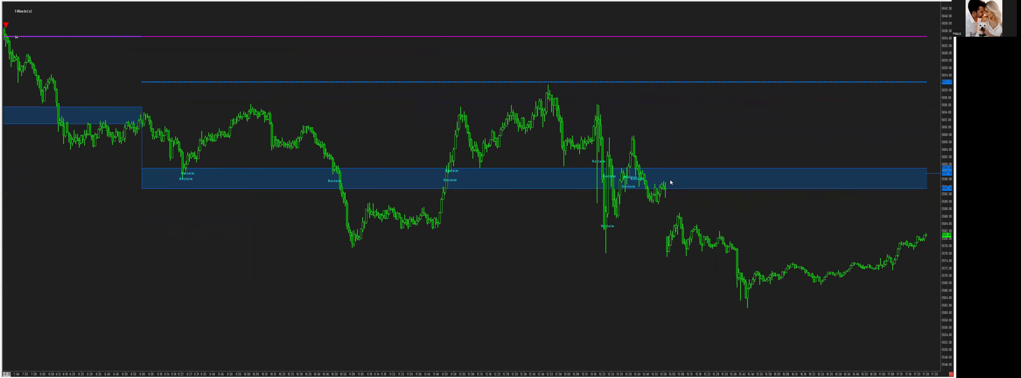
{"action": "left_click_drag", "start_coordinate": [441, 194], "coordinate": [466, 215]}
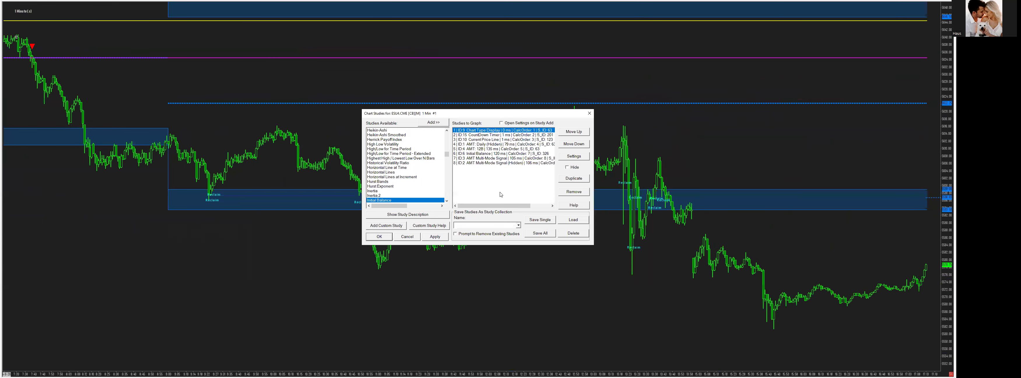